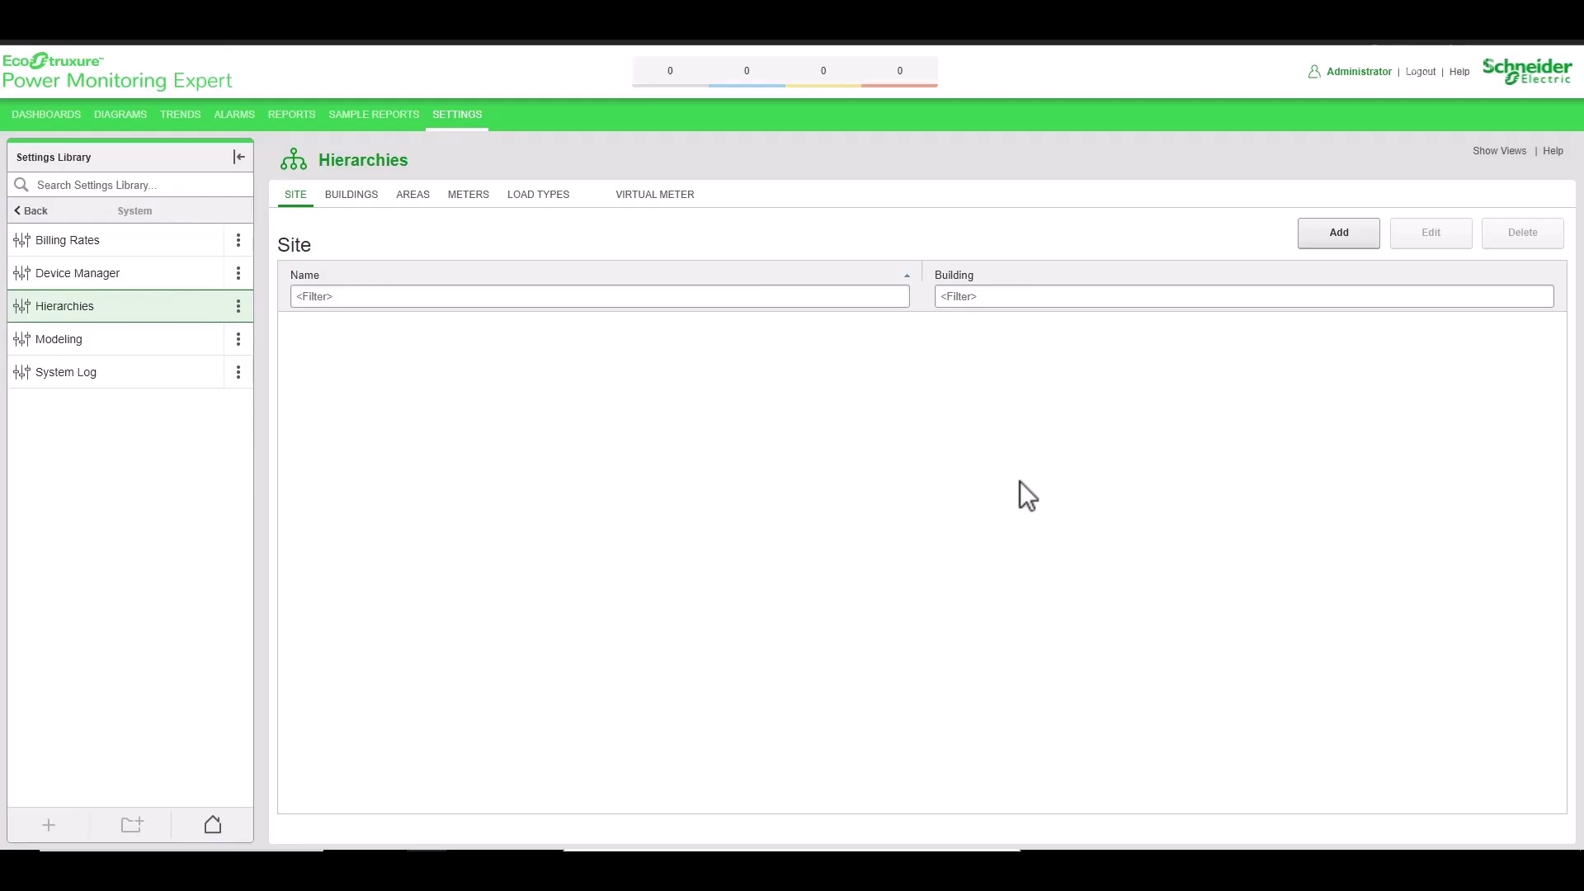
Create the site 'Umbrella Corporation' with no buildings attached and save it.
left_click(1330, 238)
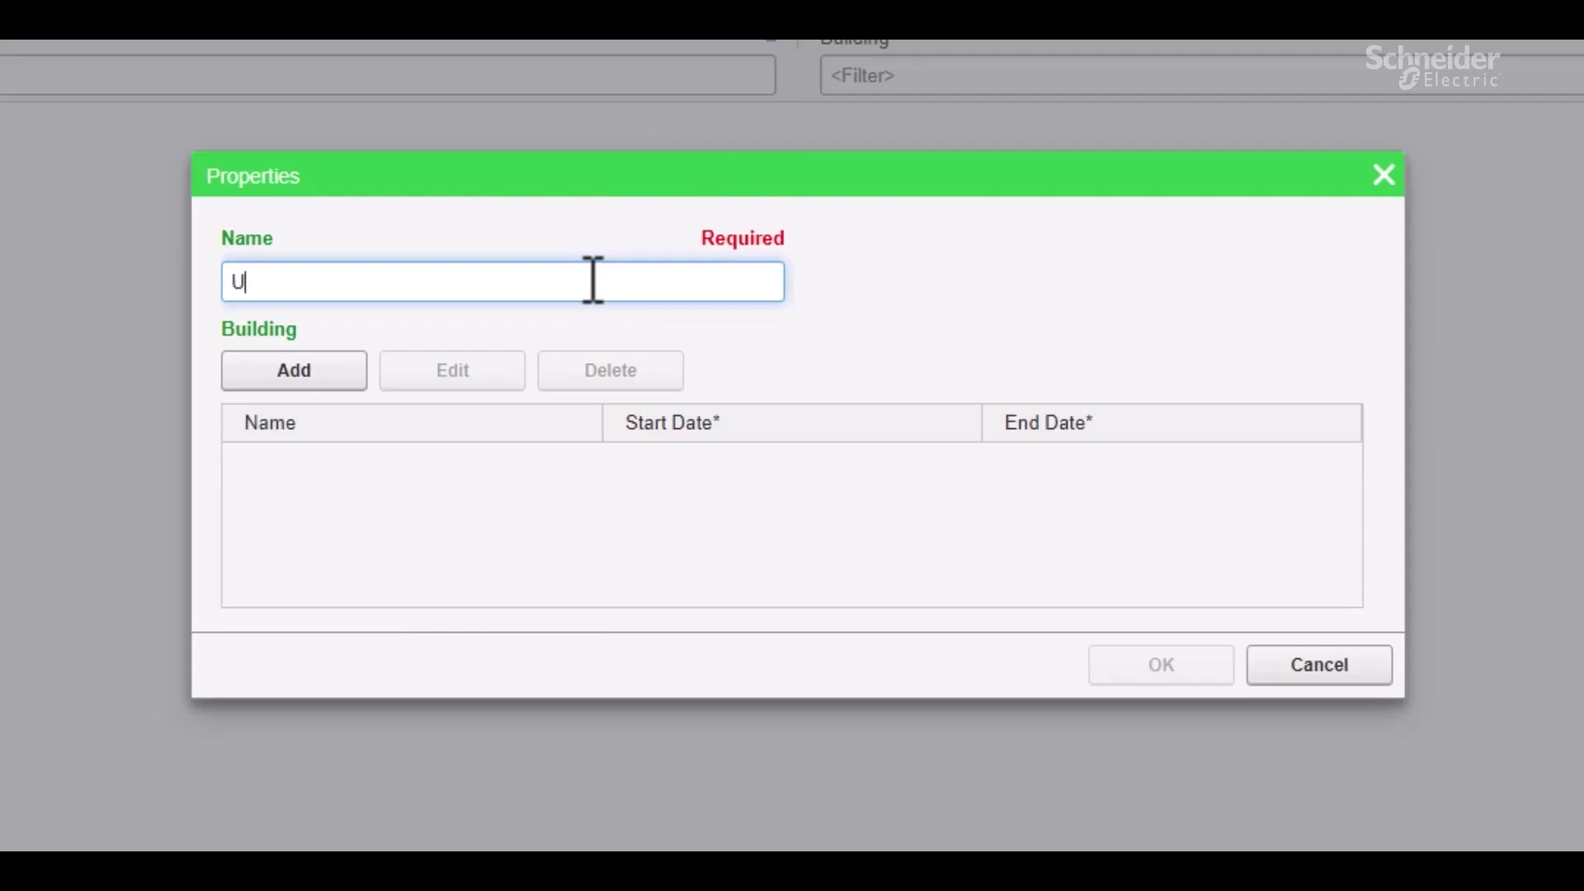
type("Umbrella C")
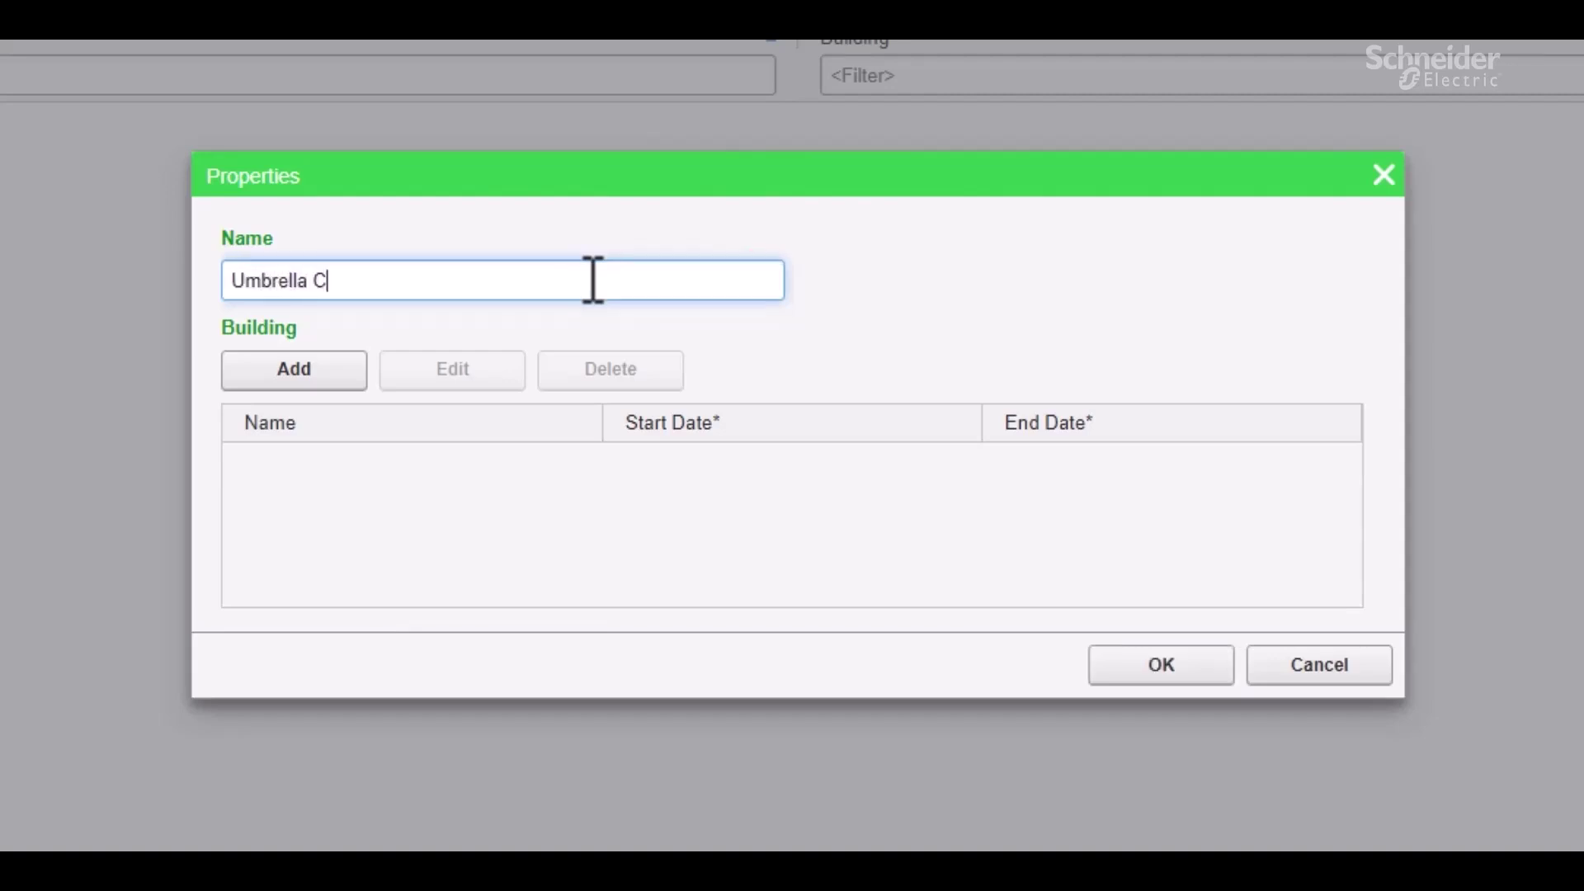
type("orporation")
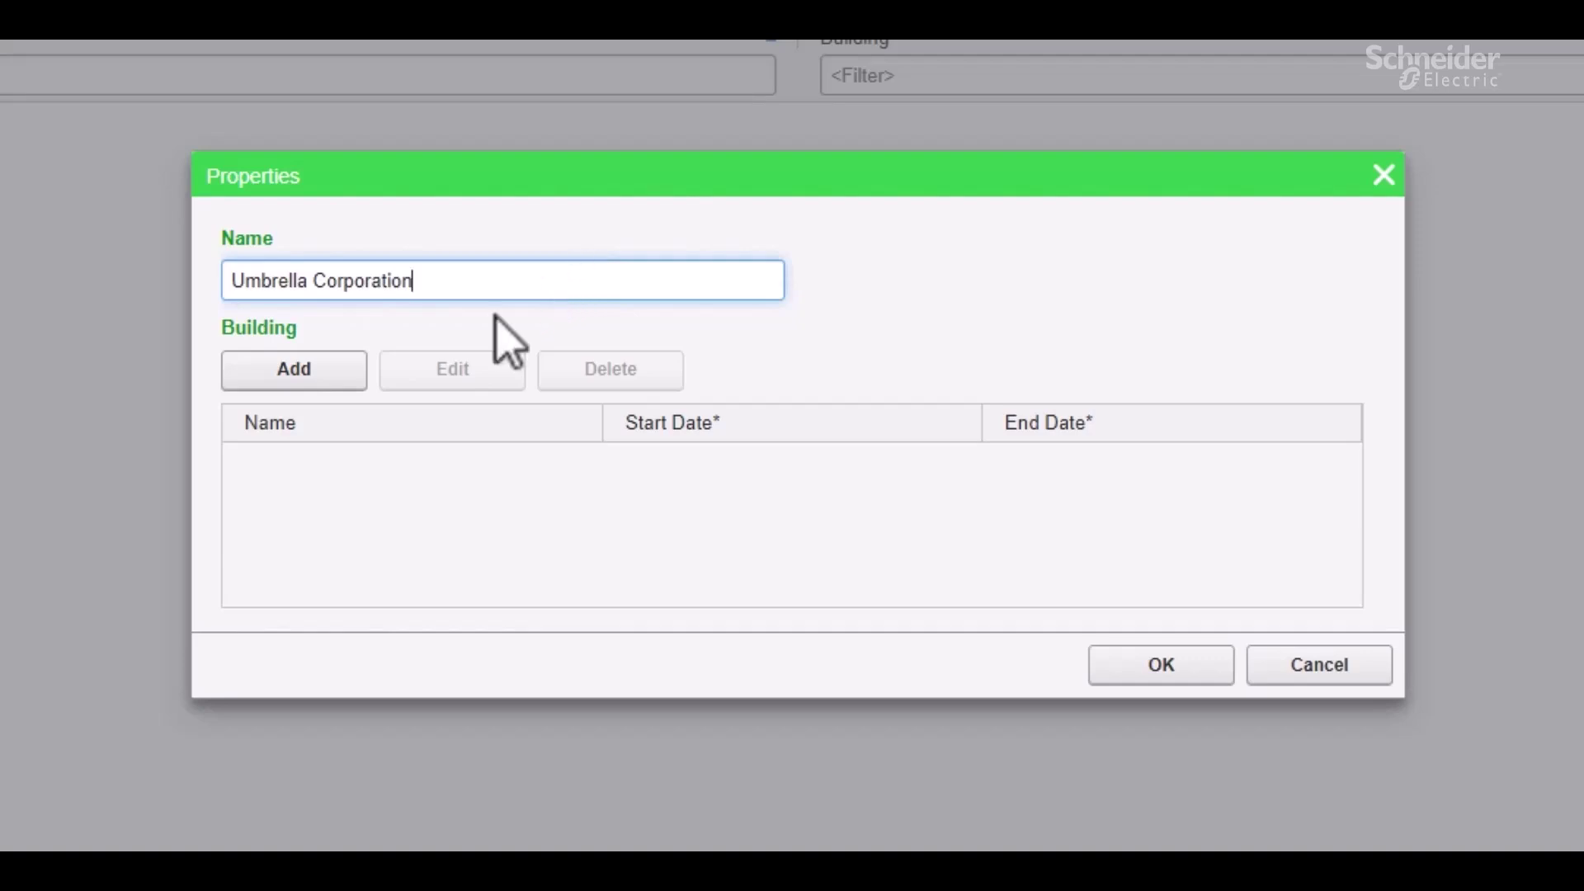
left_click(299, 367)
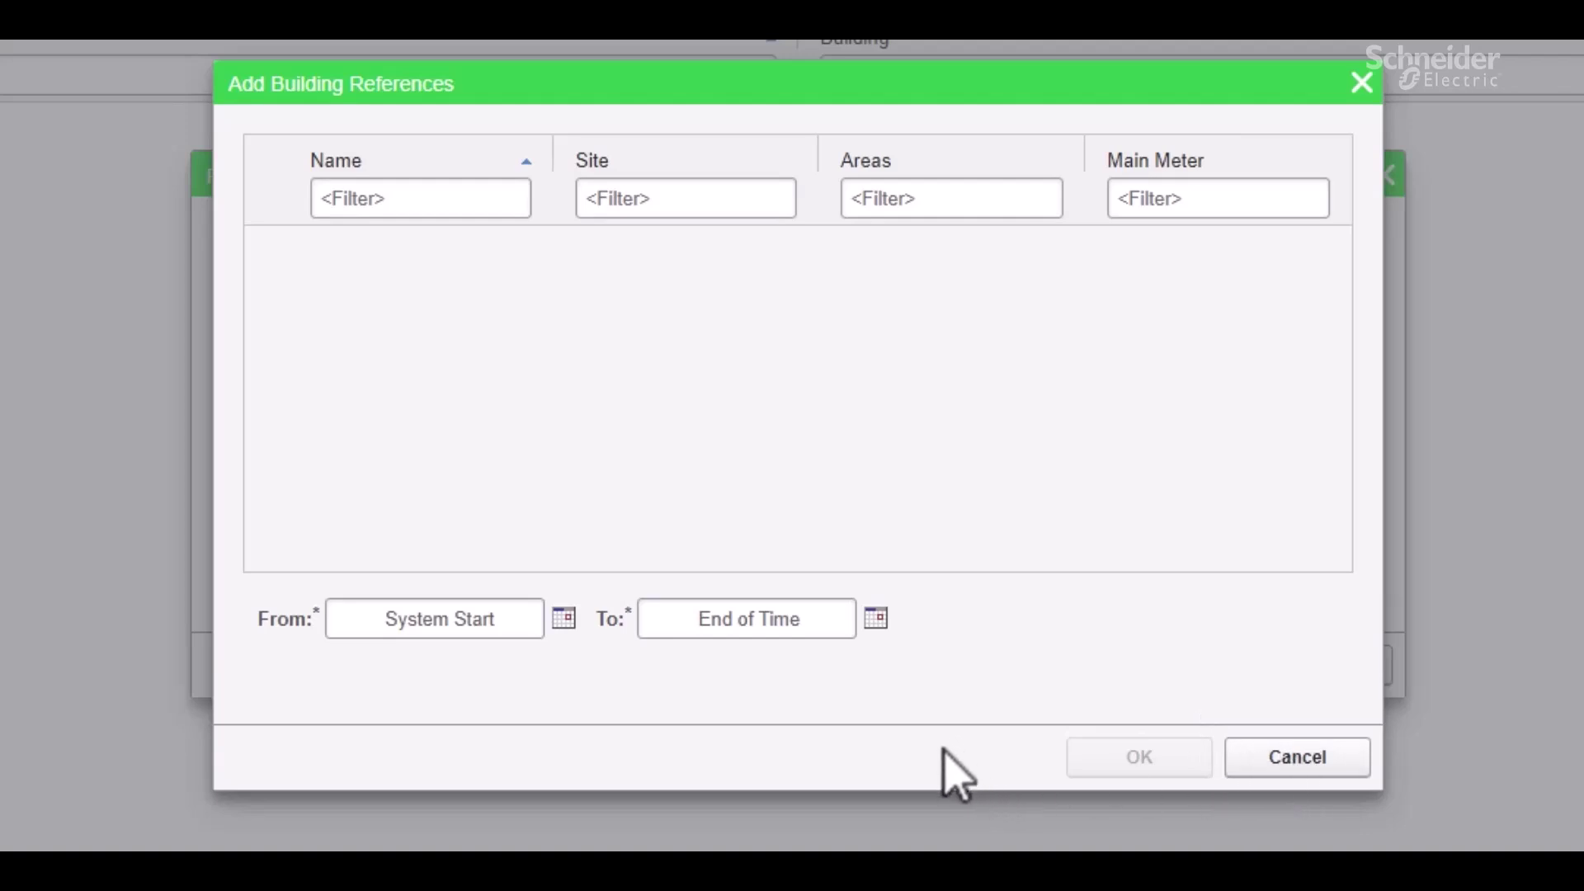
left_click(1295, 757)
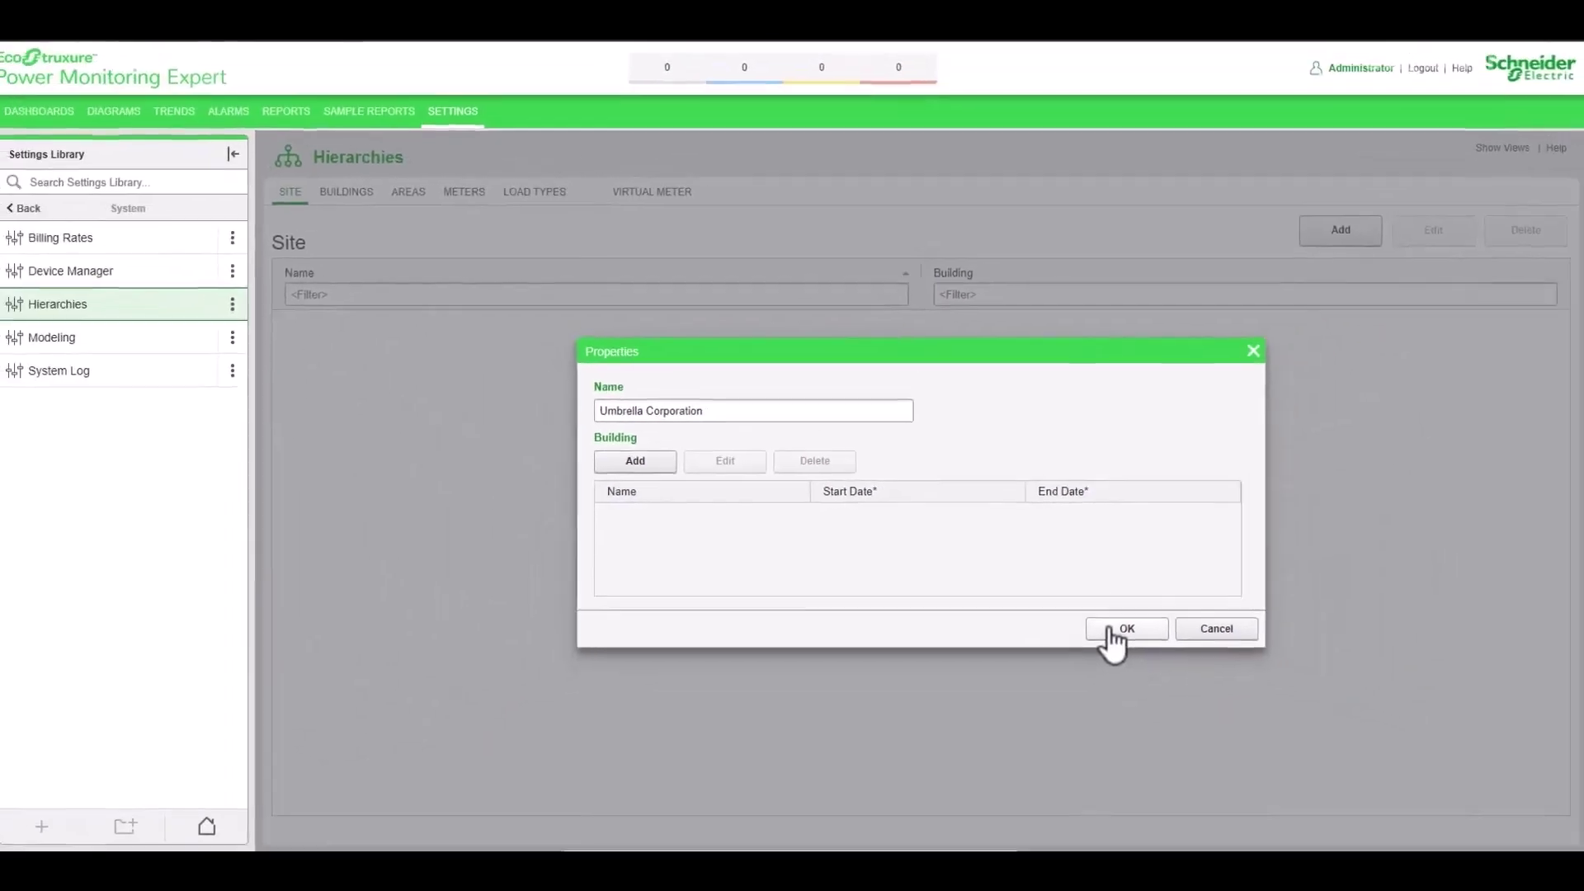
left_click(1161, 665)
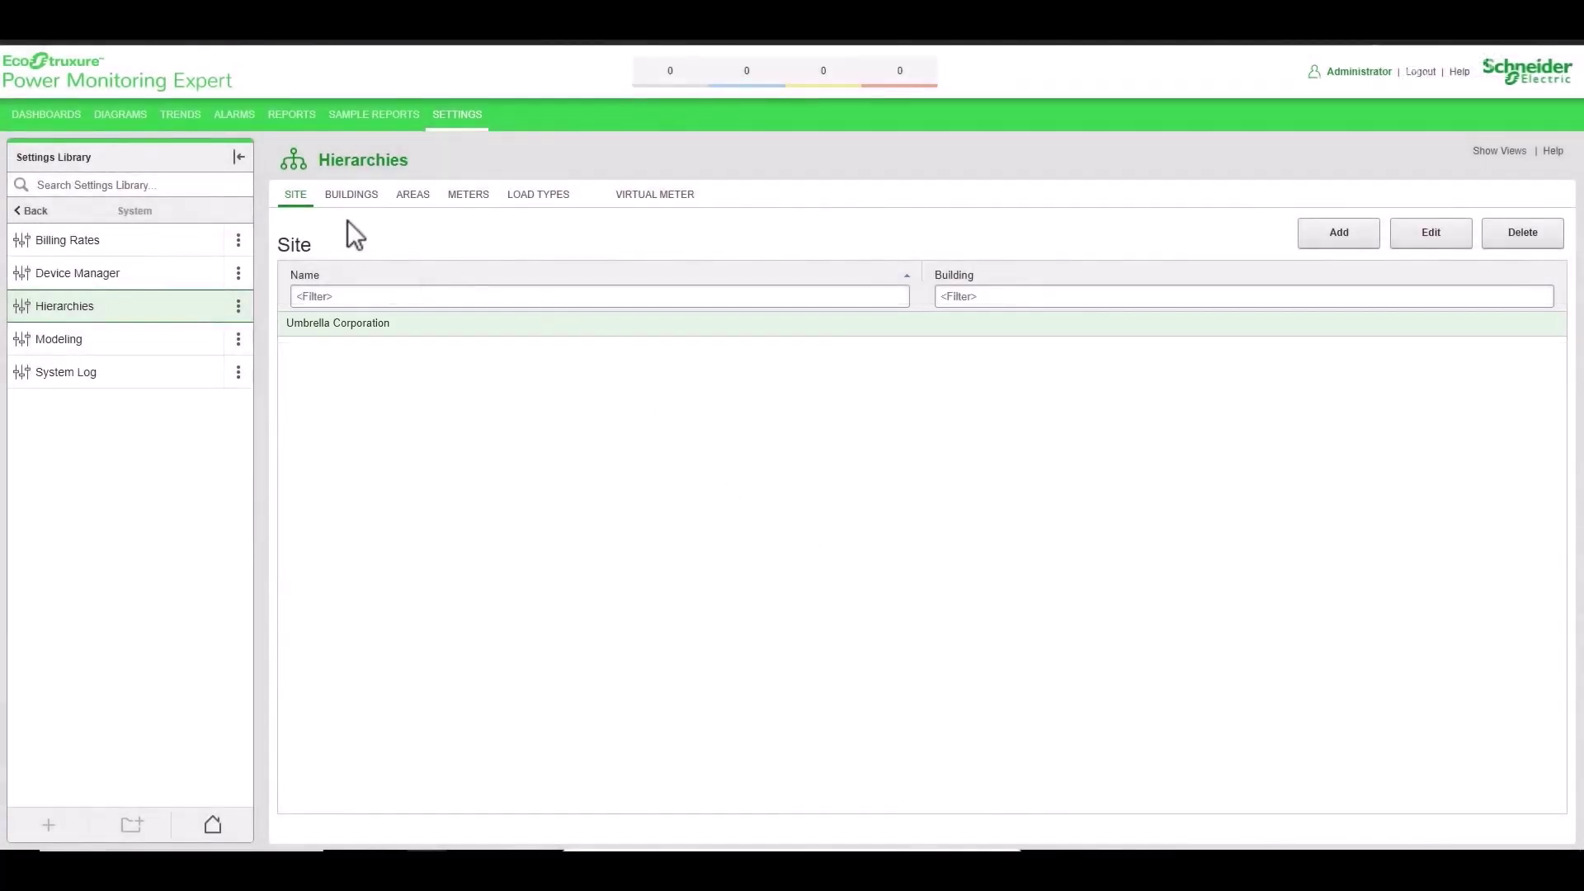
On the Buildings list, start a new building 'Building A' referencing the Umbrella Corporation site.
left_click(353, 195)
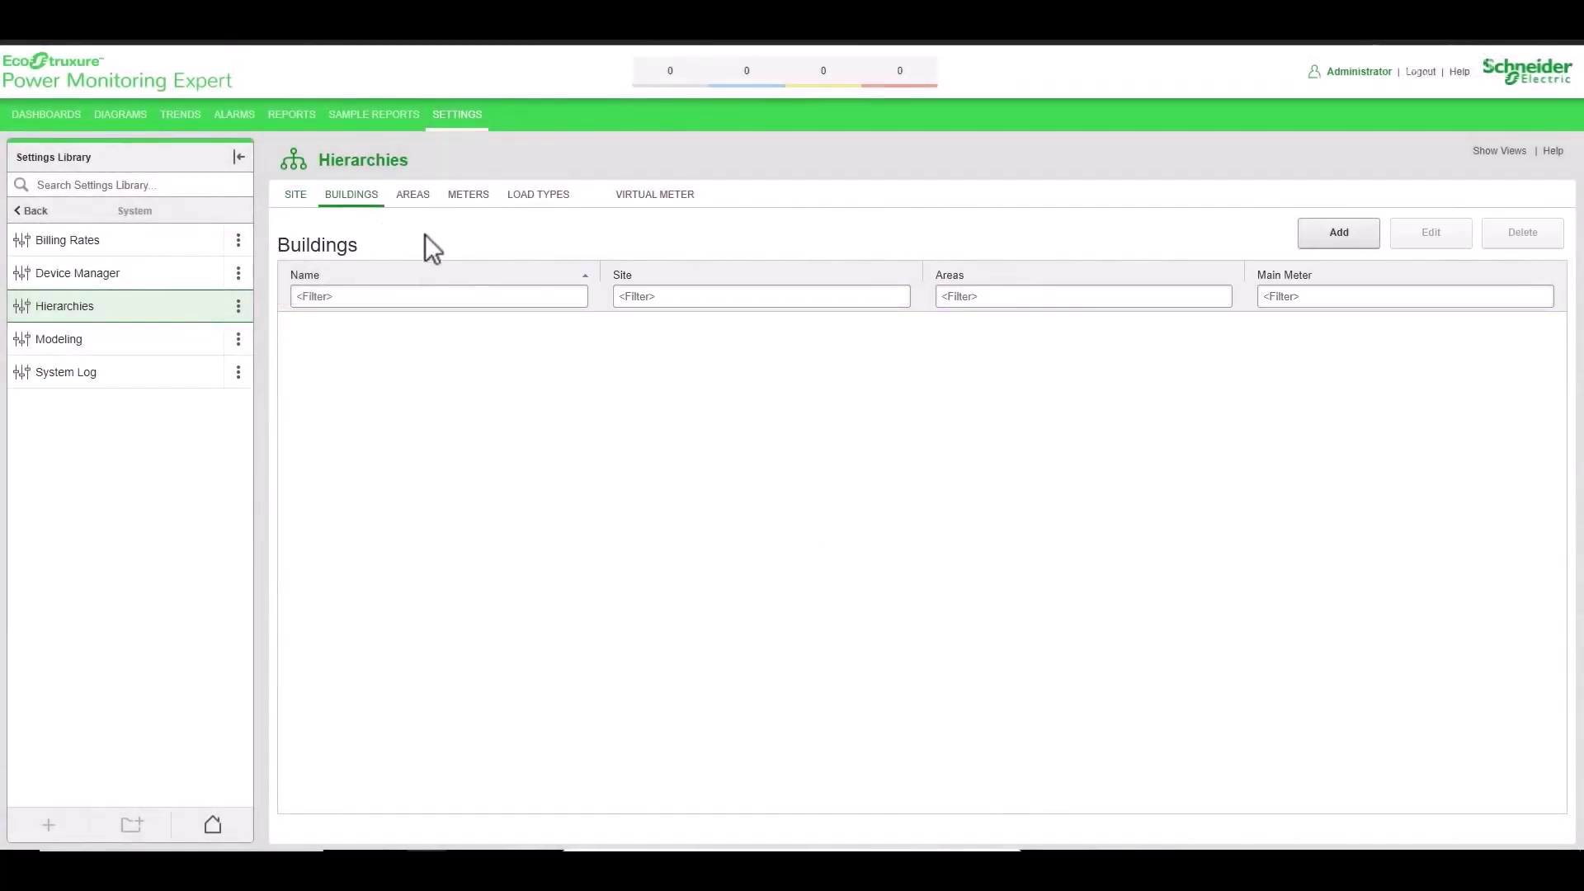
left_click(1328, 240)
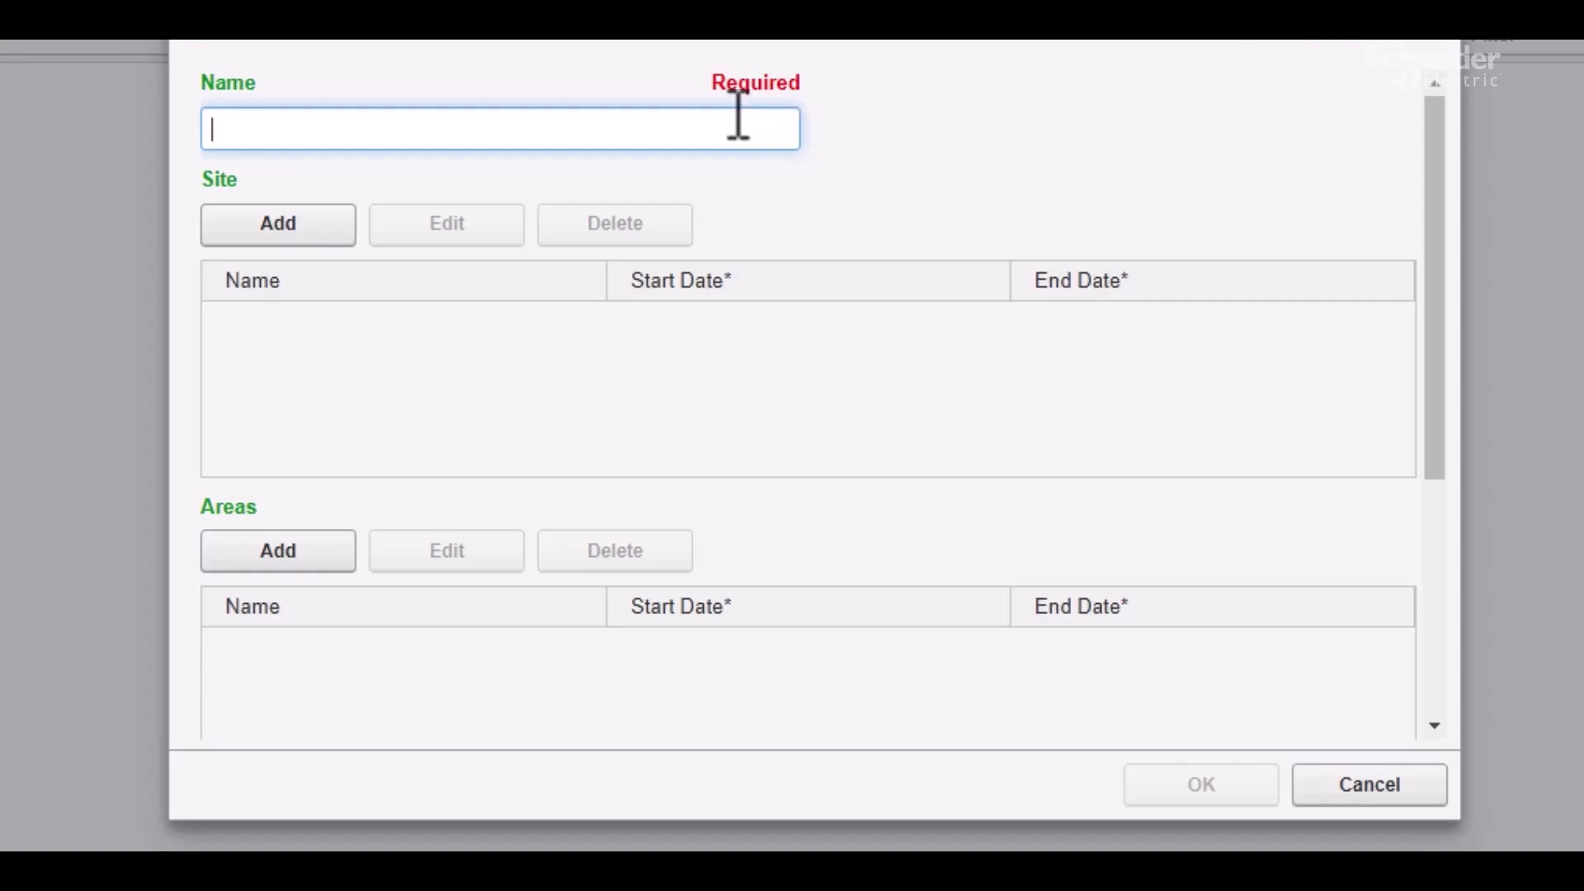
type("Bu")
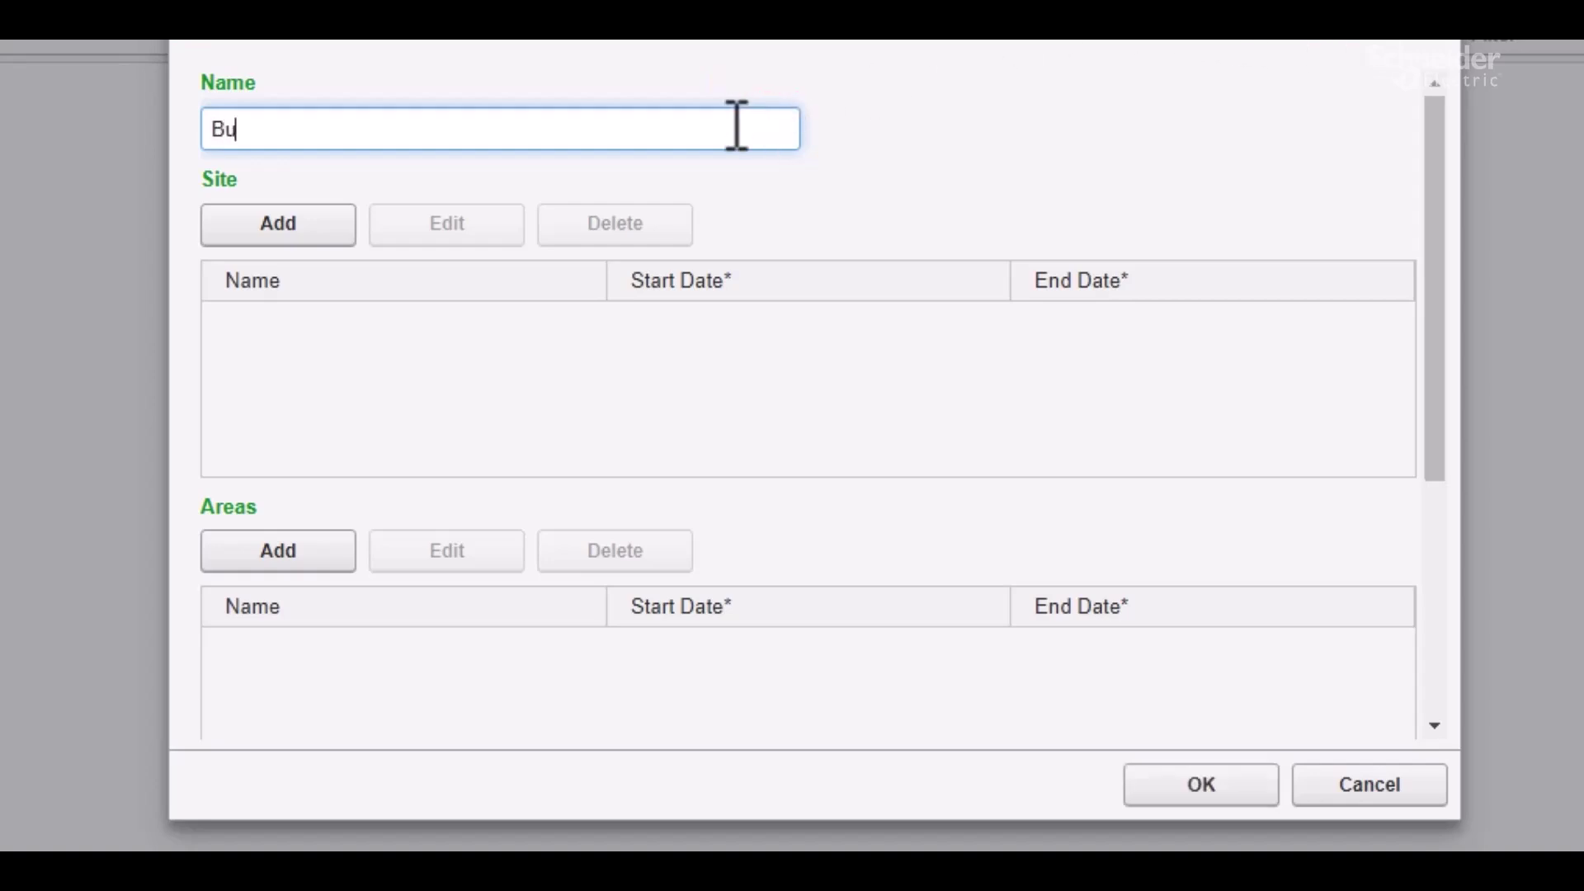
type("ilding A")
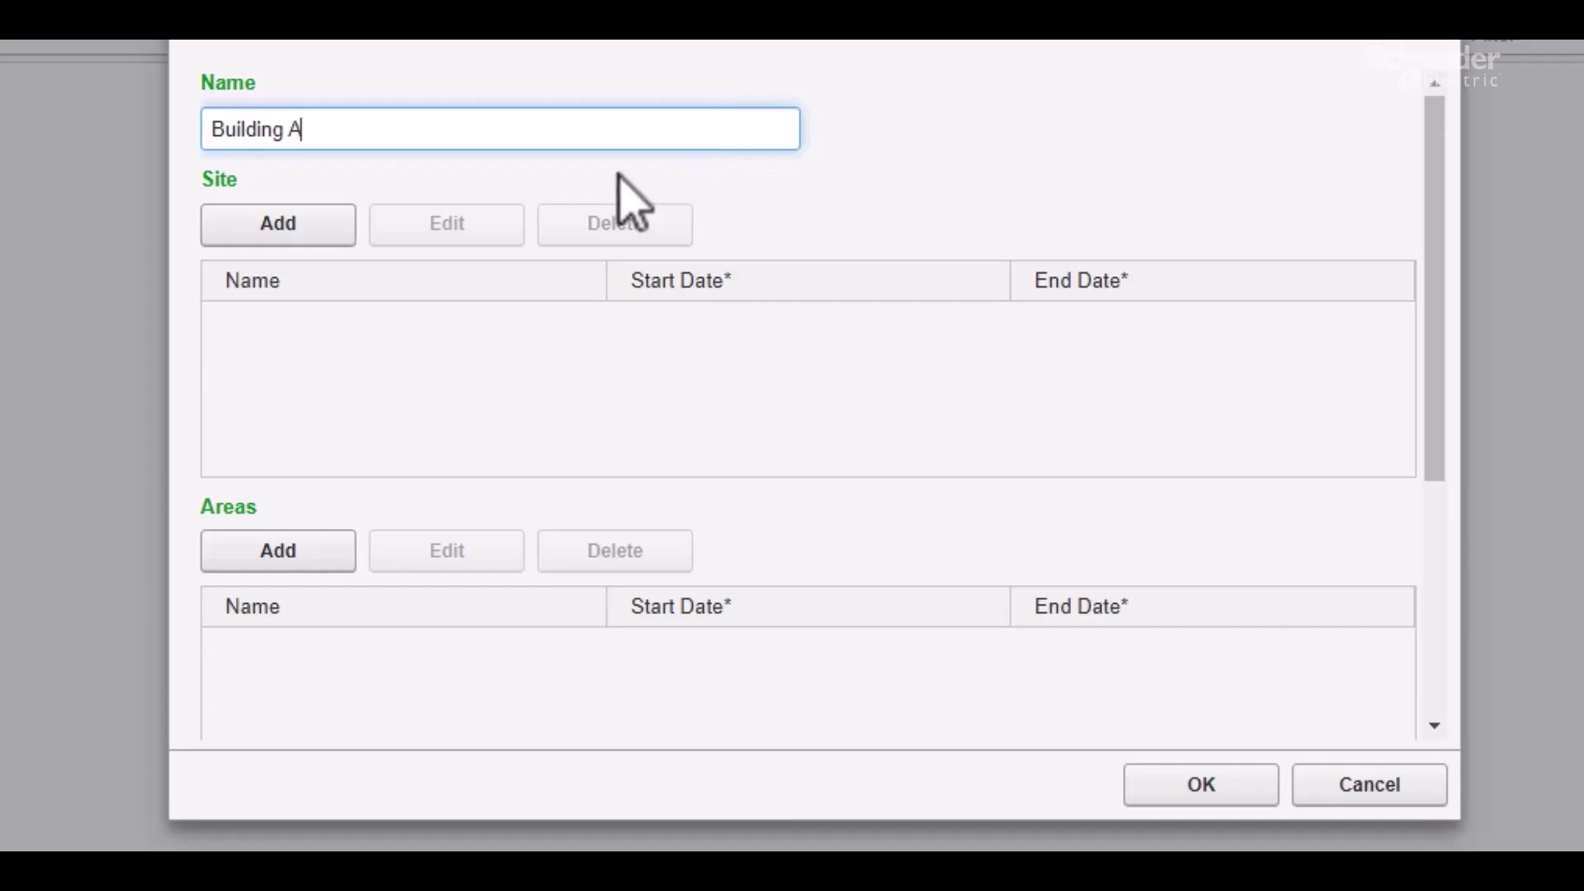
left_click(320, 236)
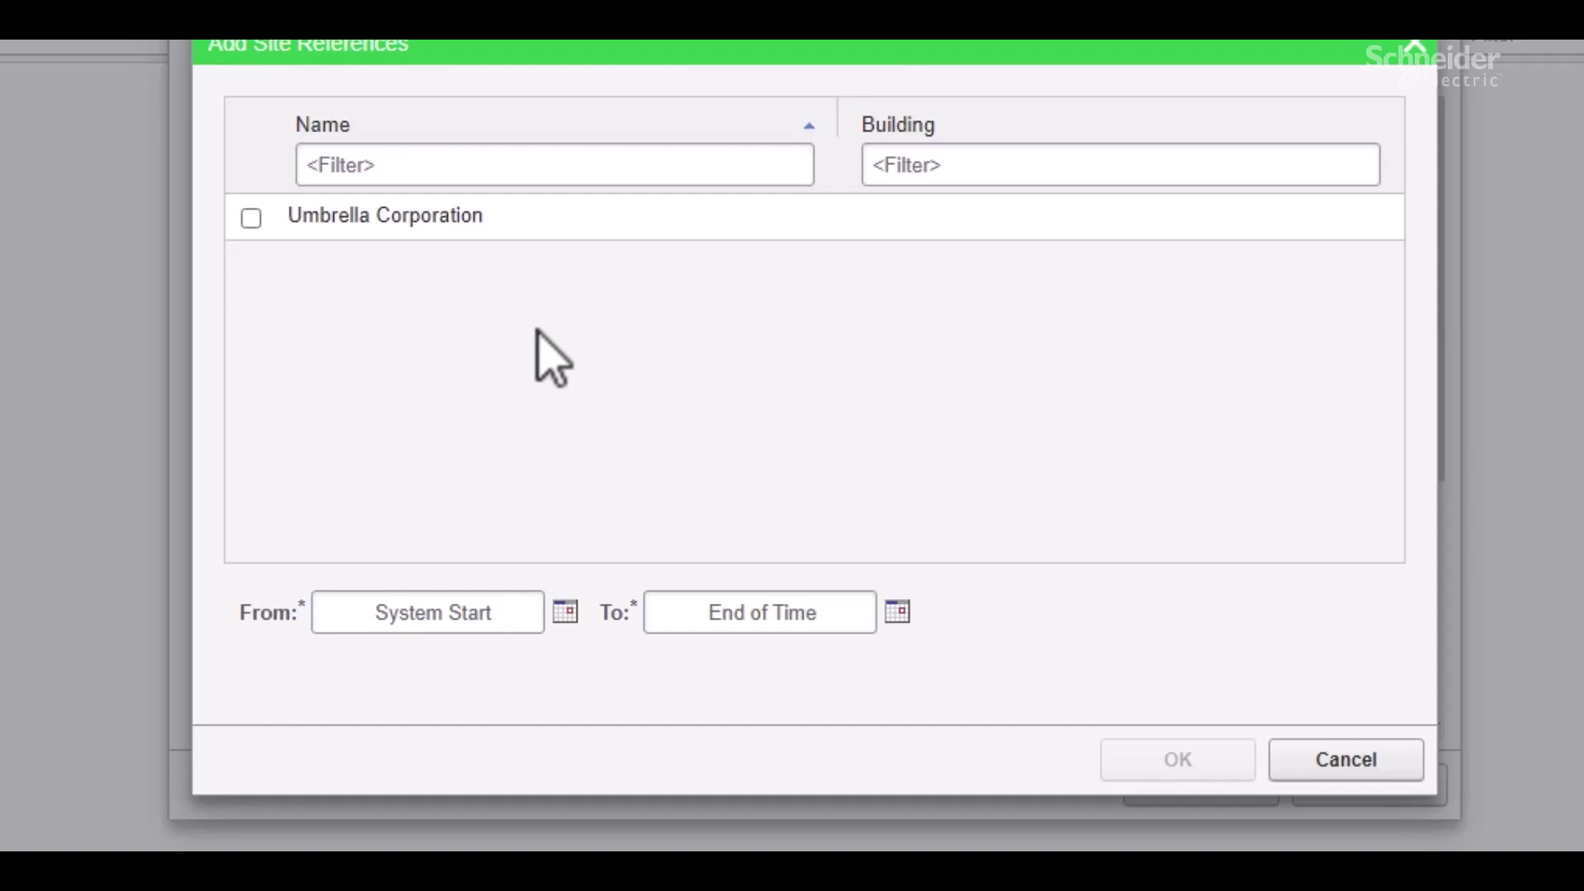
left_click(252, 217)
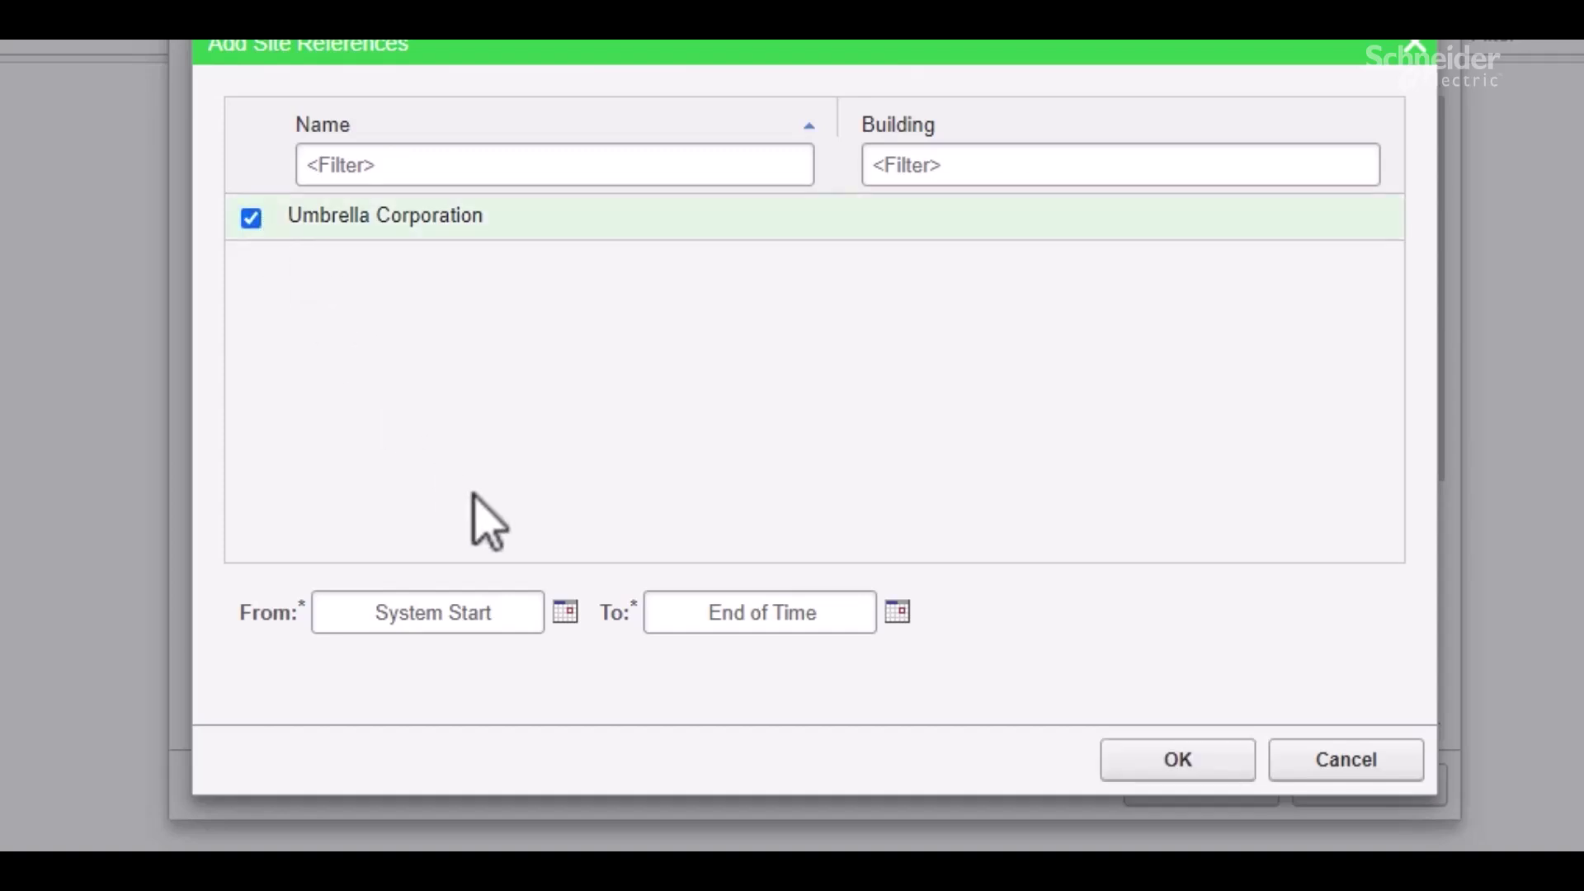
left_click(1177, 763)
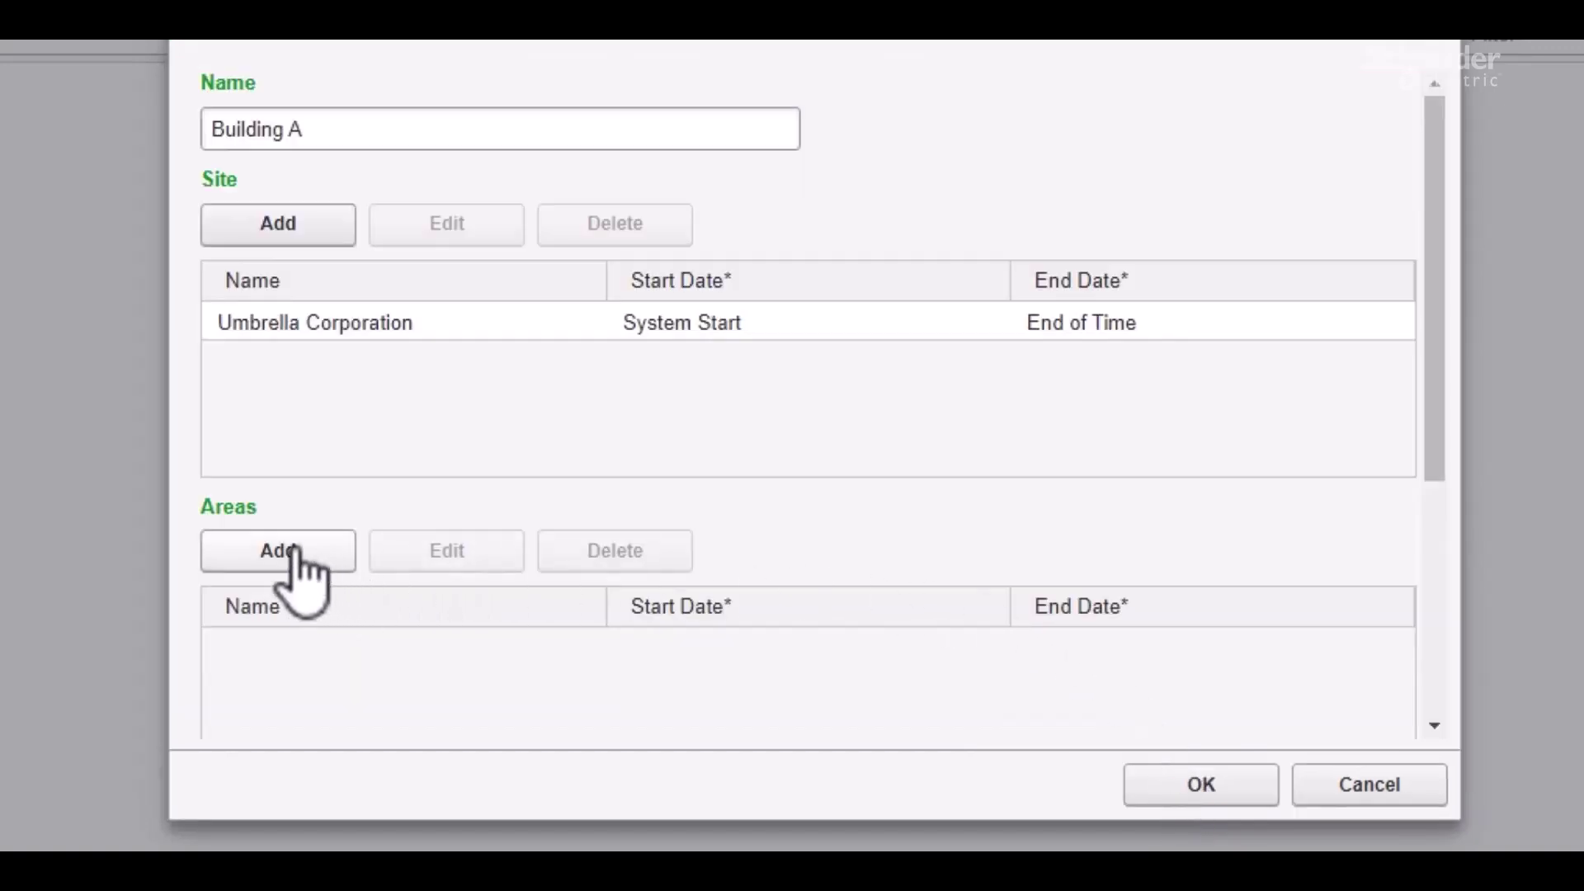
Leave Building A without any areas and scroll down to its Main Meter field.
left_click(285, 551)
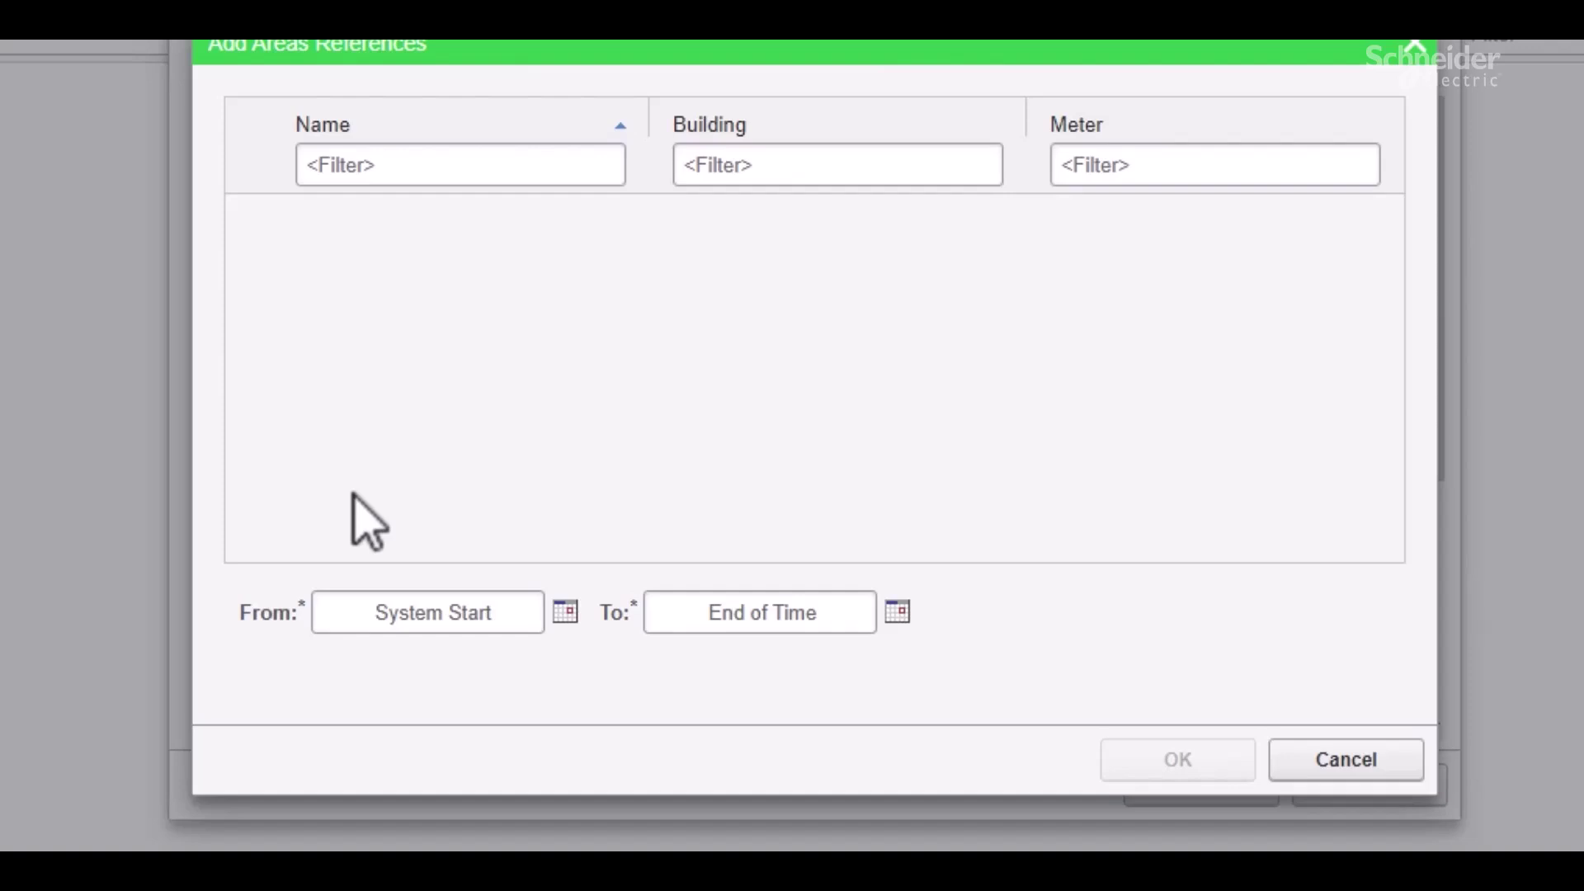
left_click(1335, 759)
scroll(760, 569, "down", 1)
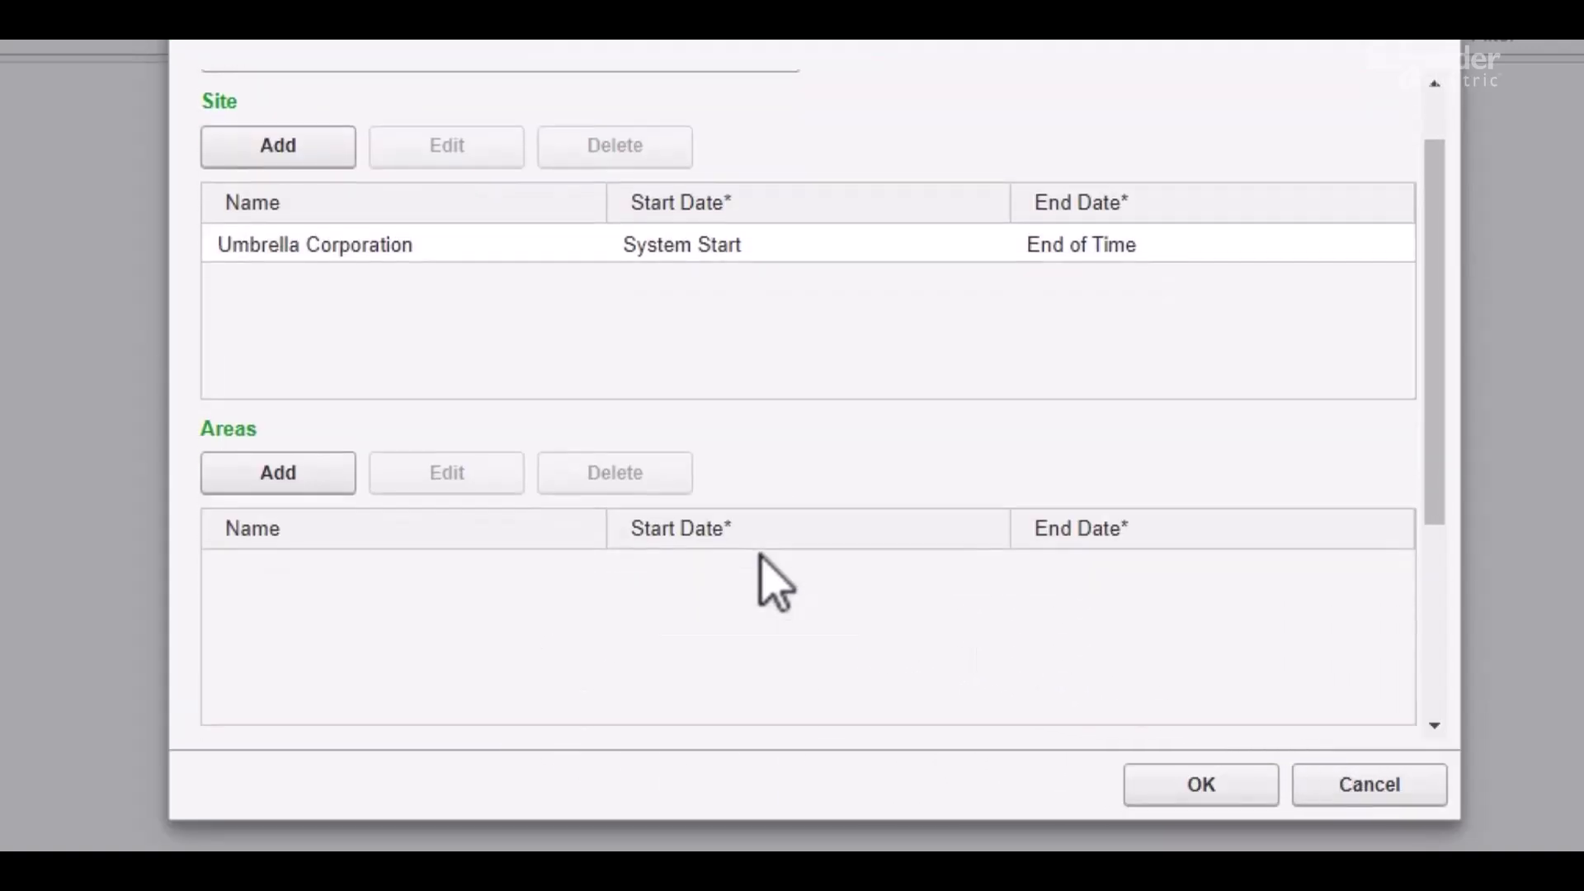
scroll(774, 583, "down", 3)
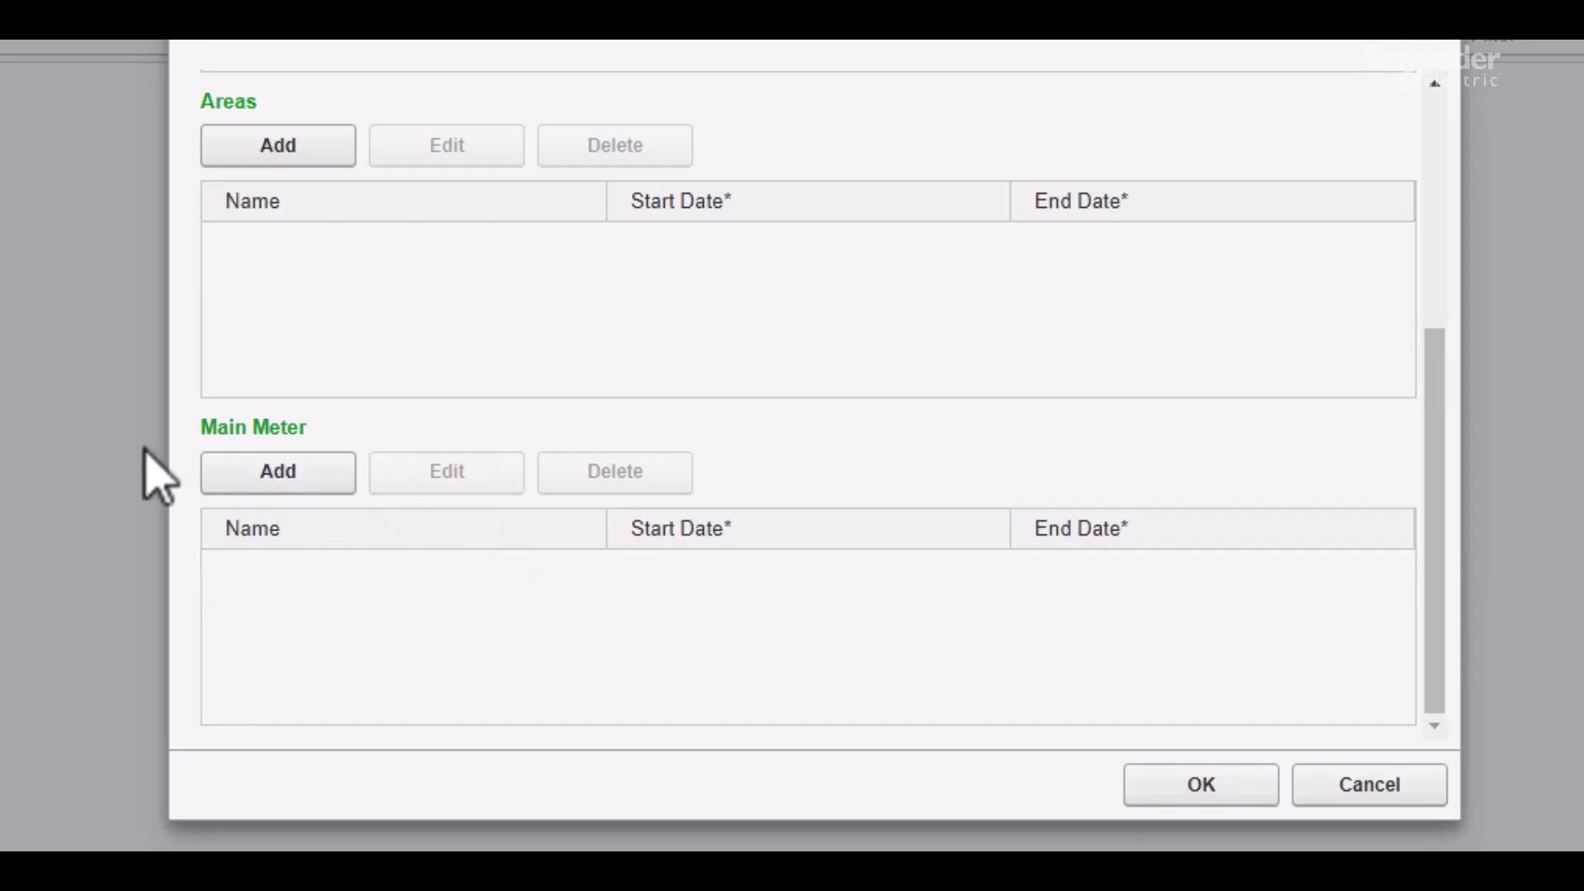
Skip choosing a main meter and save Building A.
left_click(252, 472)
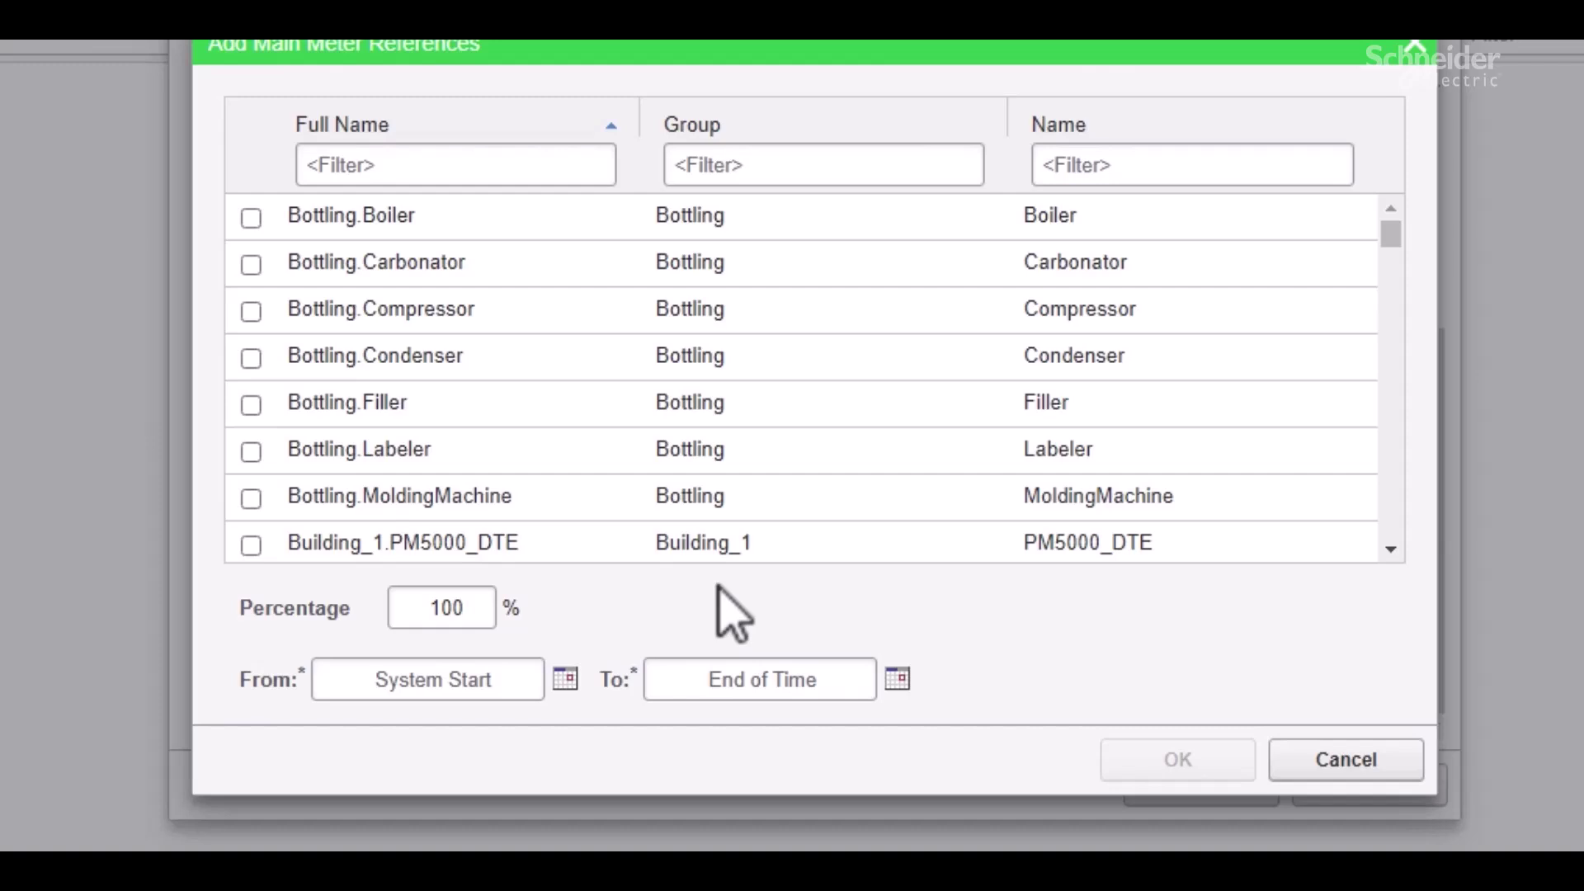
left_click(1336, 757)
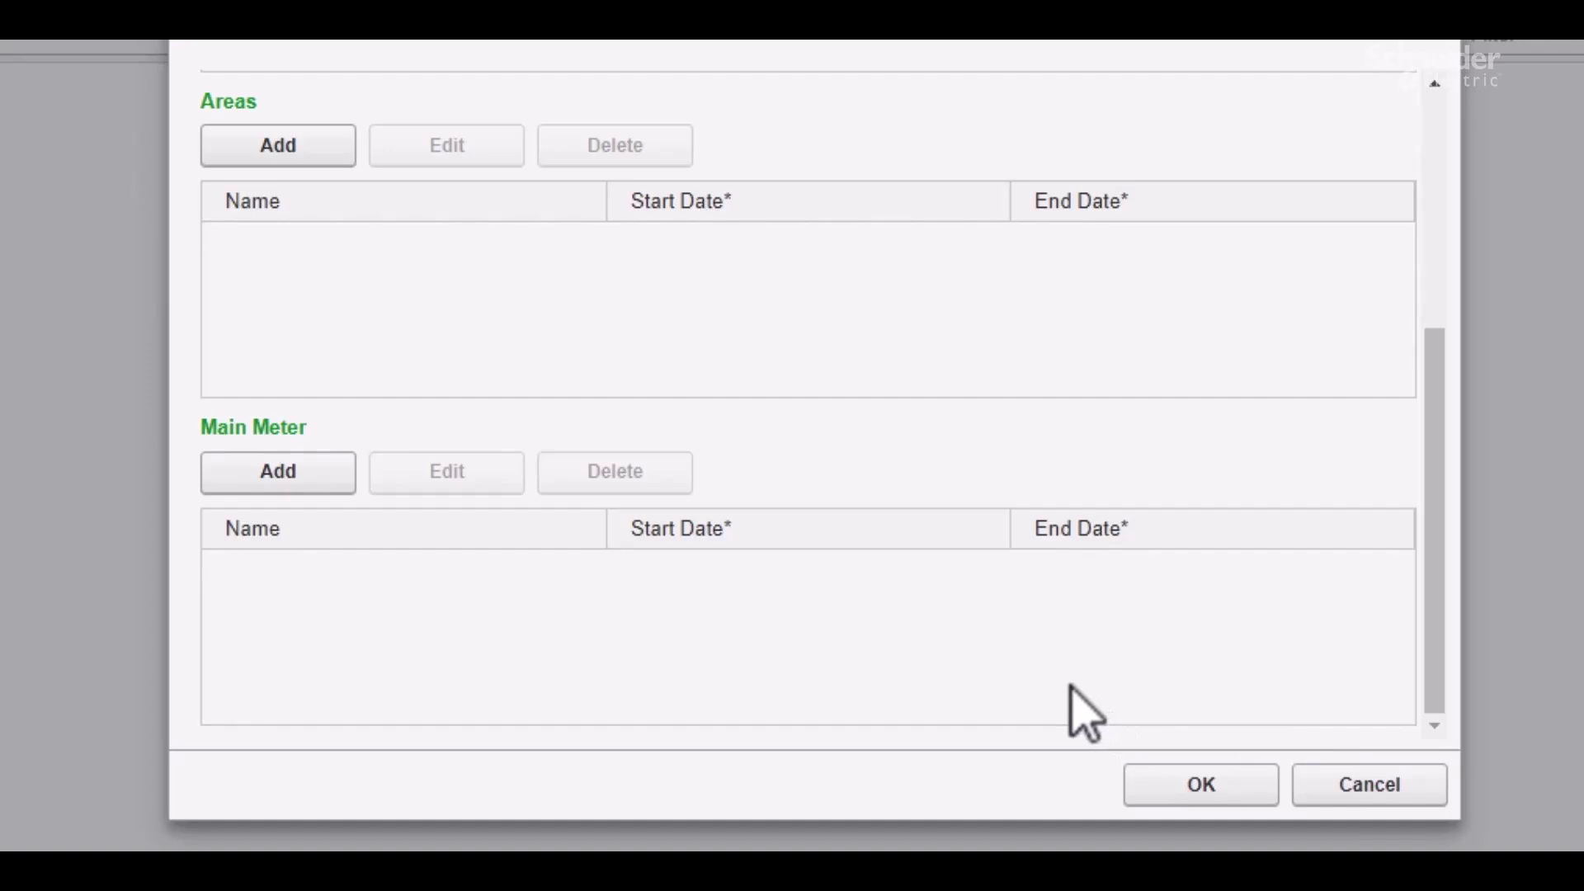
left_click(1190, 784)
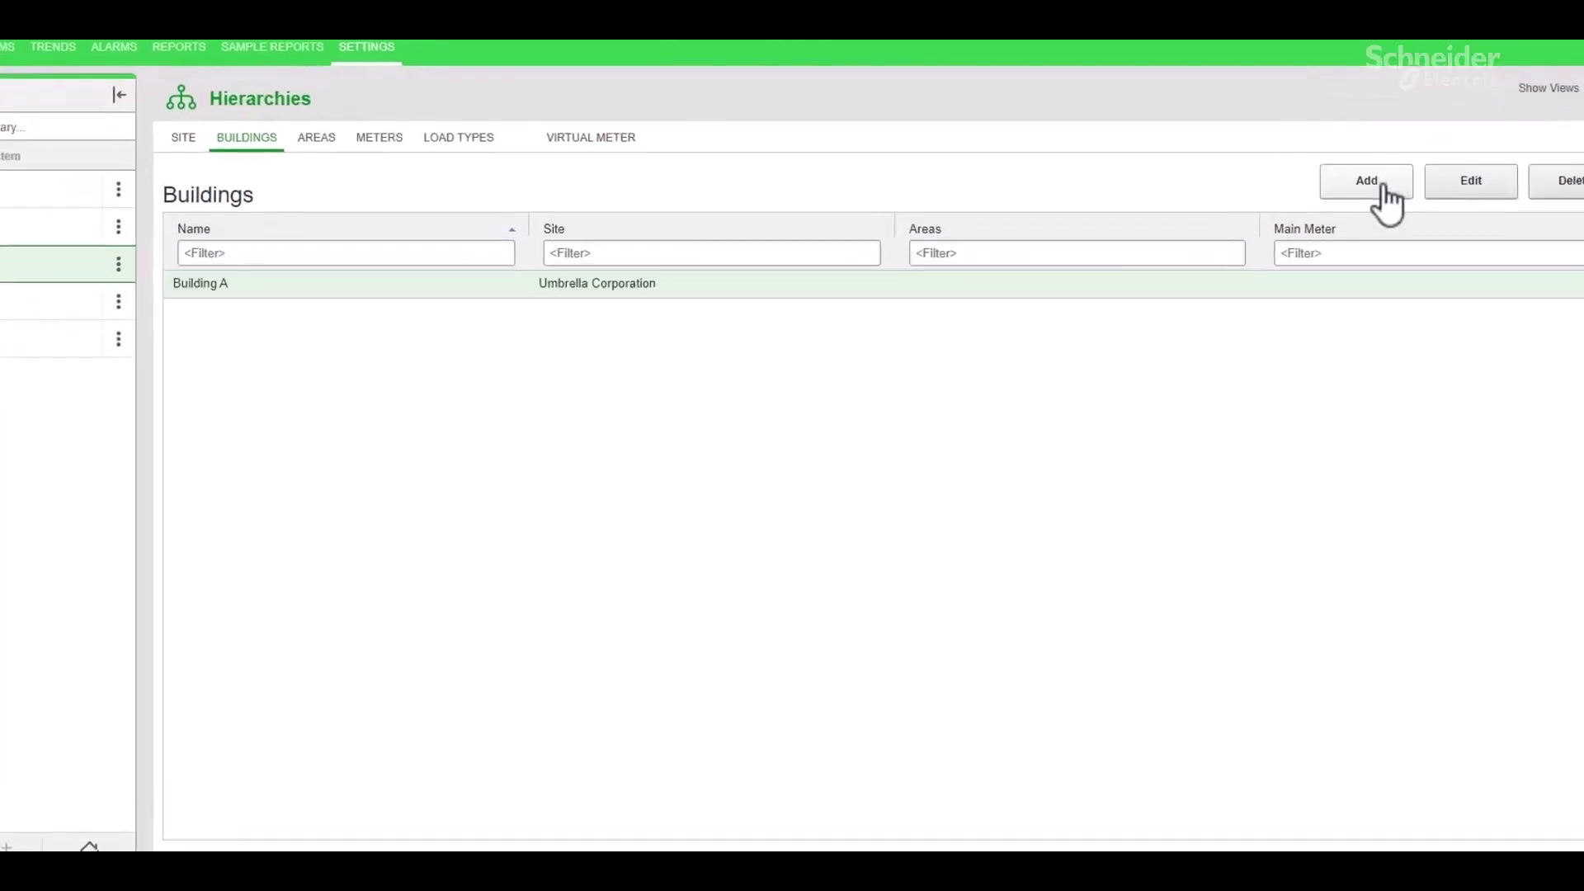
Create and save 'Building B' linked to the Umbrella Corporation site.
left_click(1345, 238)
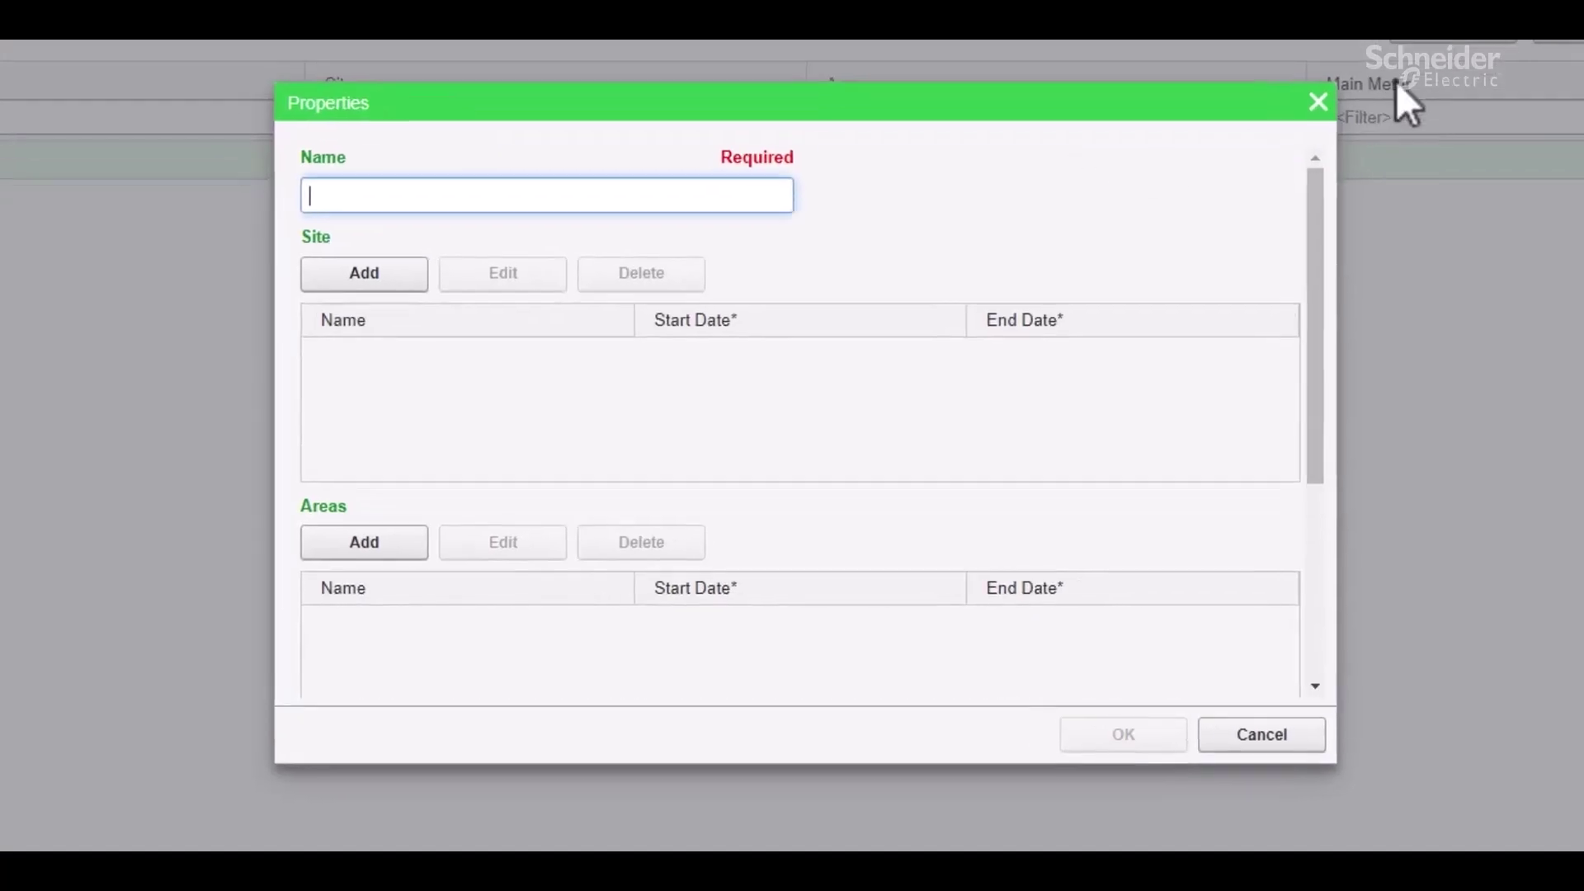
type("B")
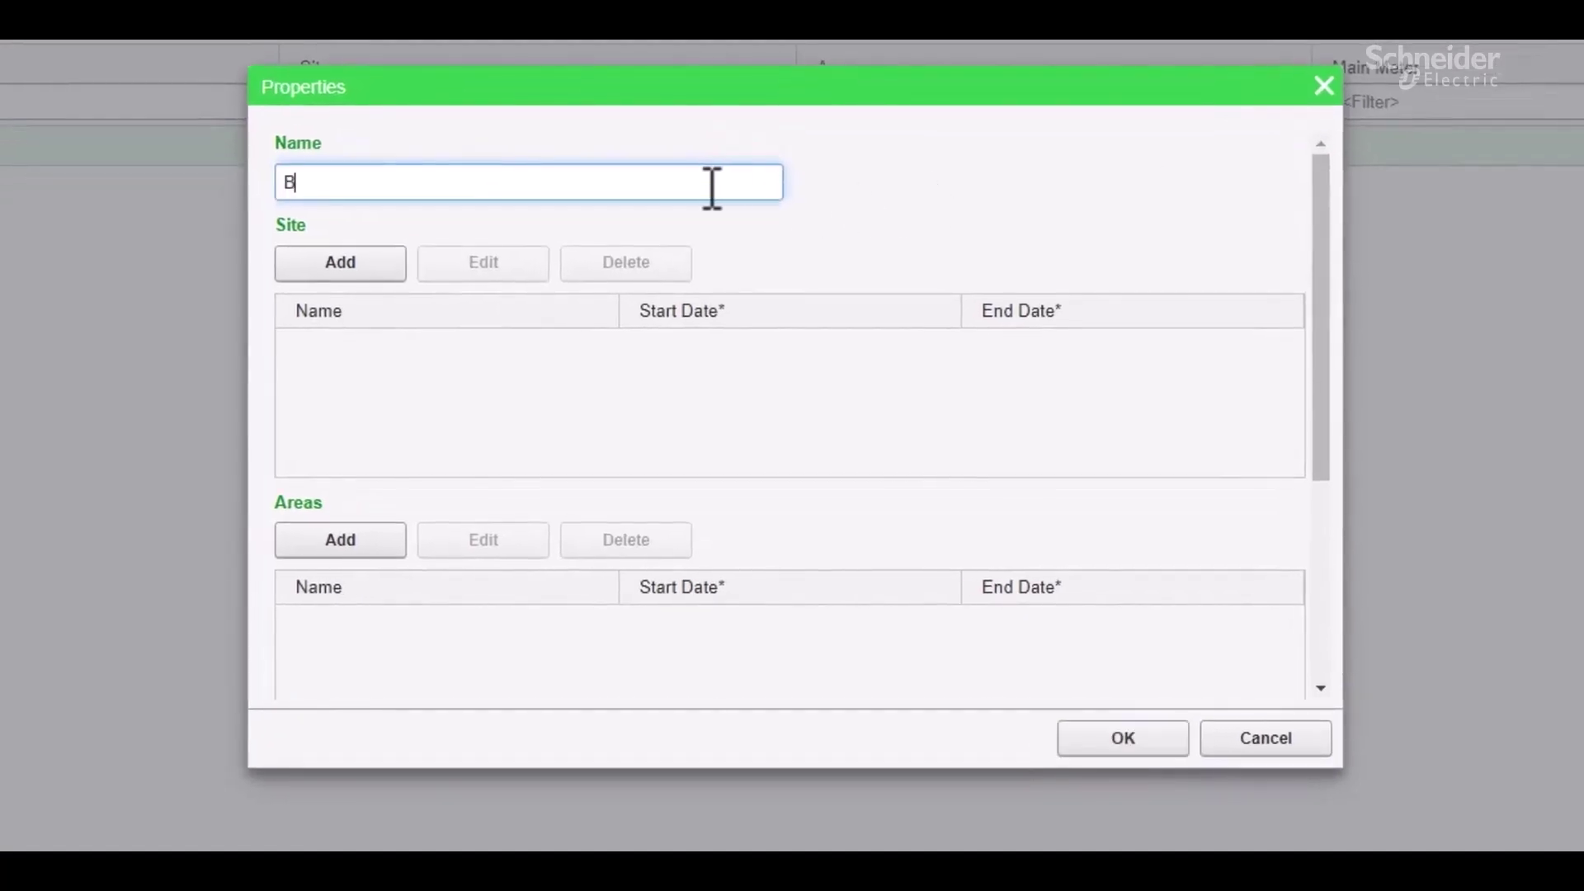
type("uilding B")
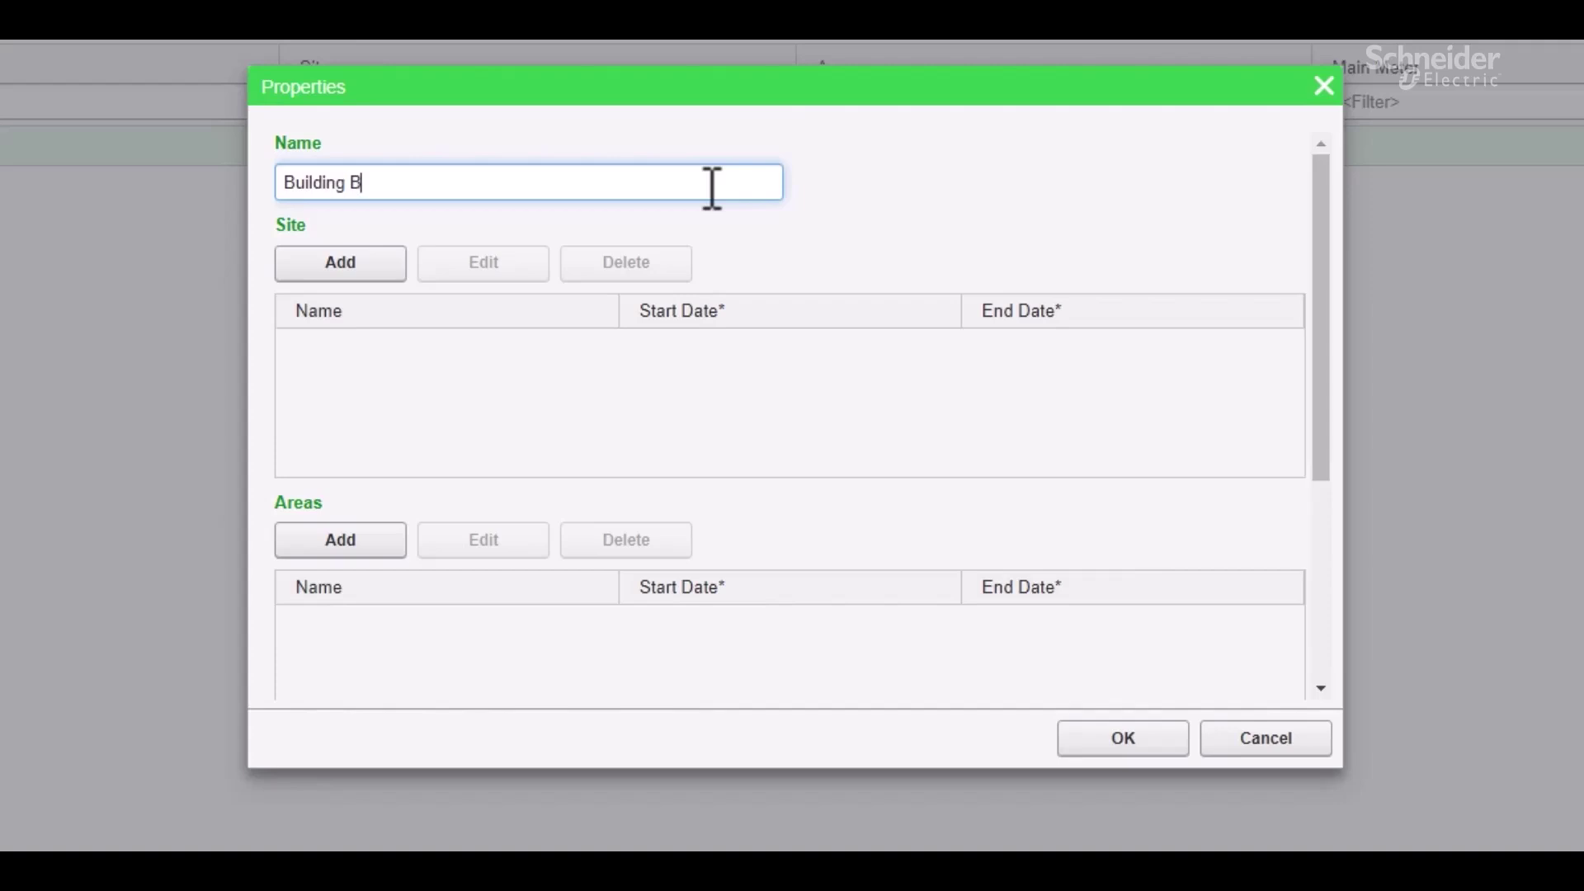
left_click(382, 264)
left_click(317, 259)
left_click(1100, 719)
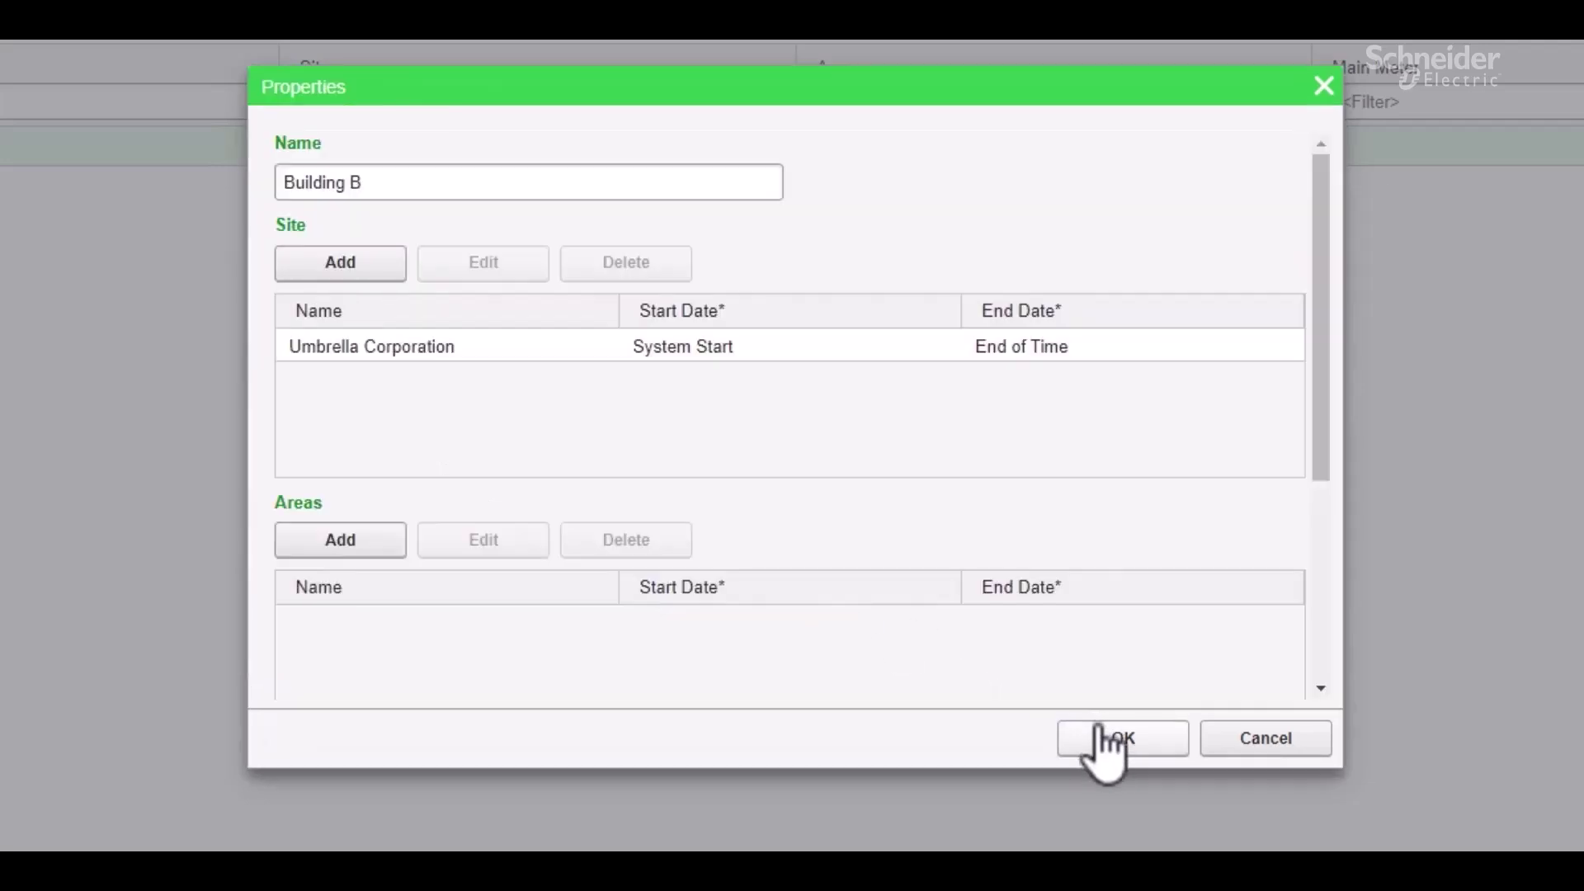
left_click(1110, 738)
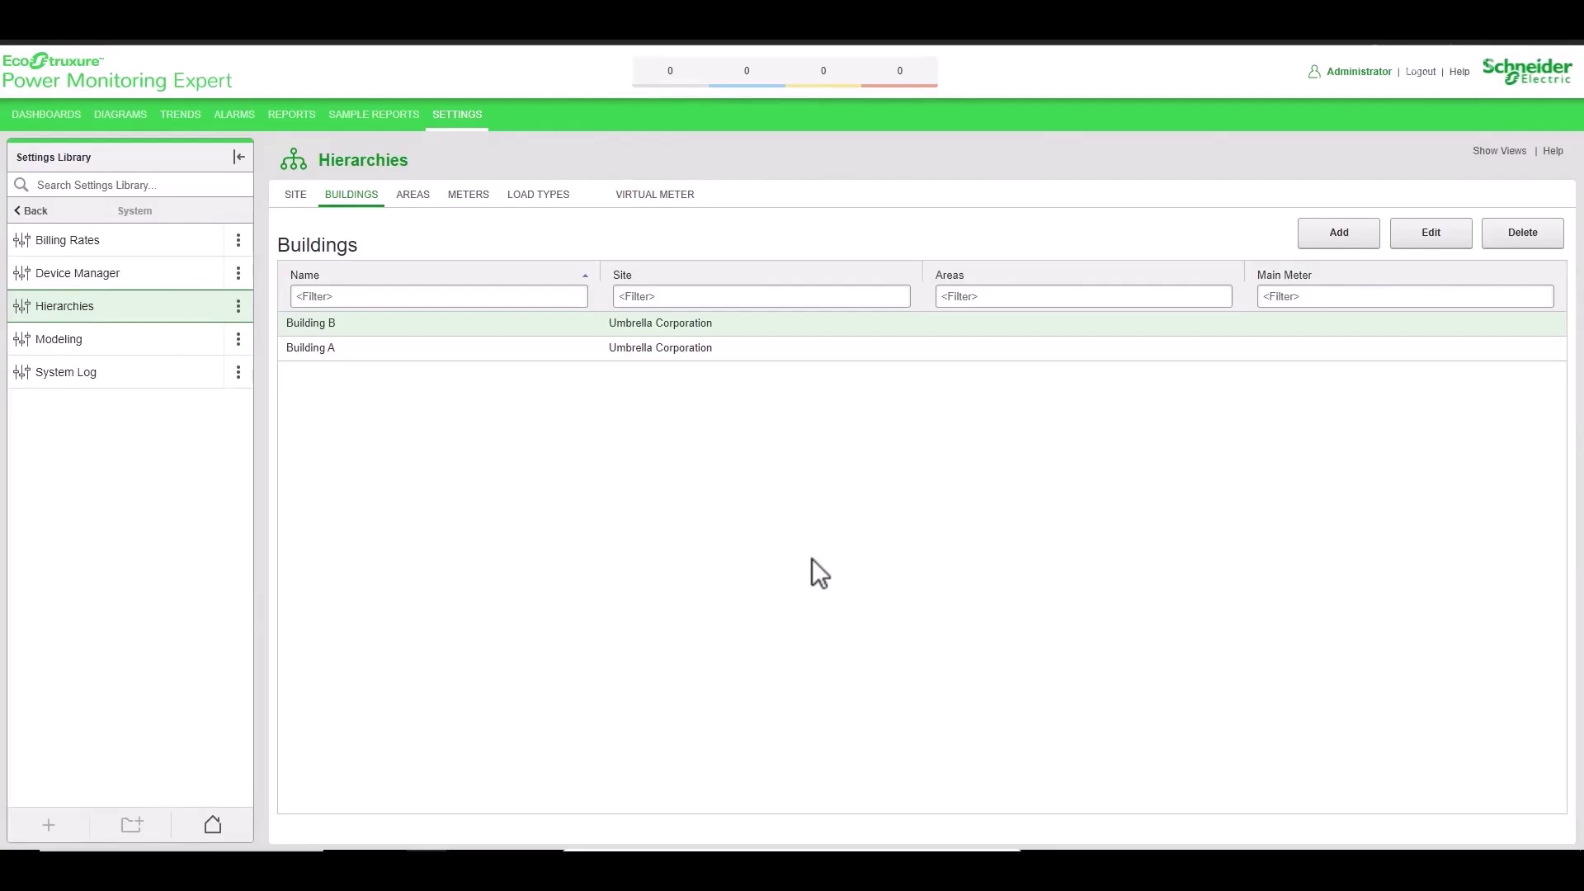
On the Areas list, create and save 'Building A Floor 1' linked to Building A.
left_click(414, 196)
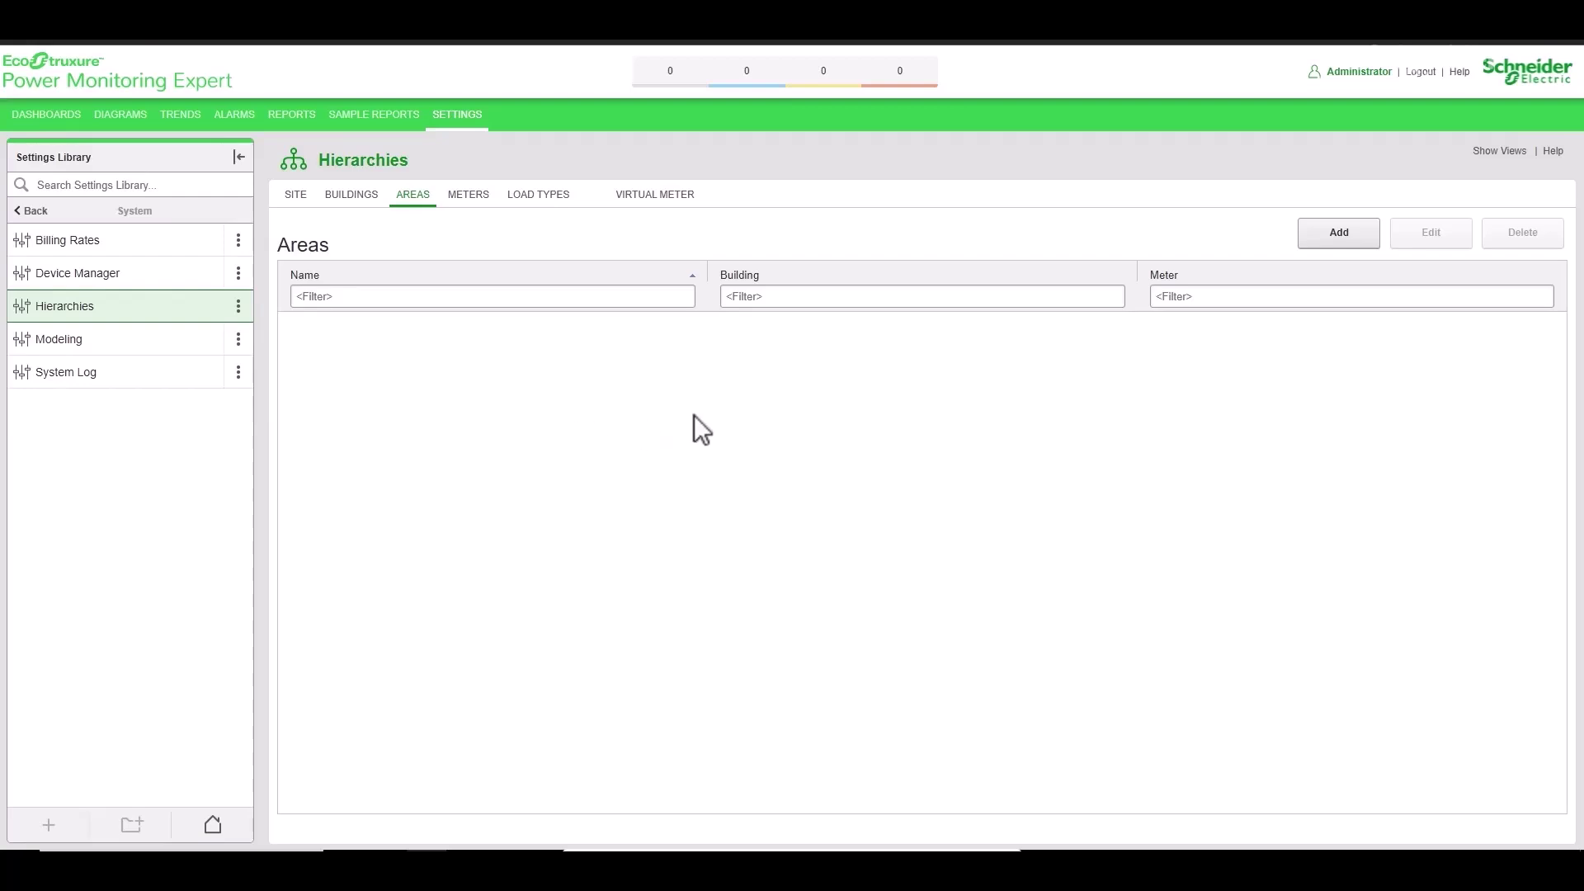
left_click(1332, 238)
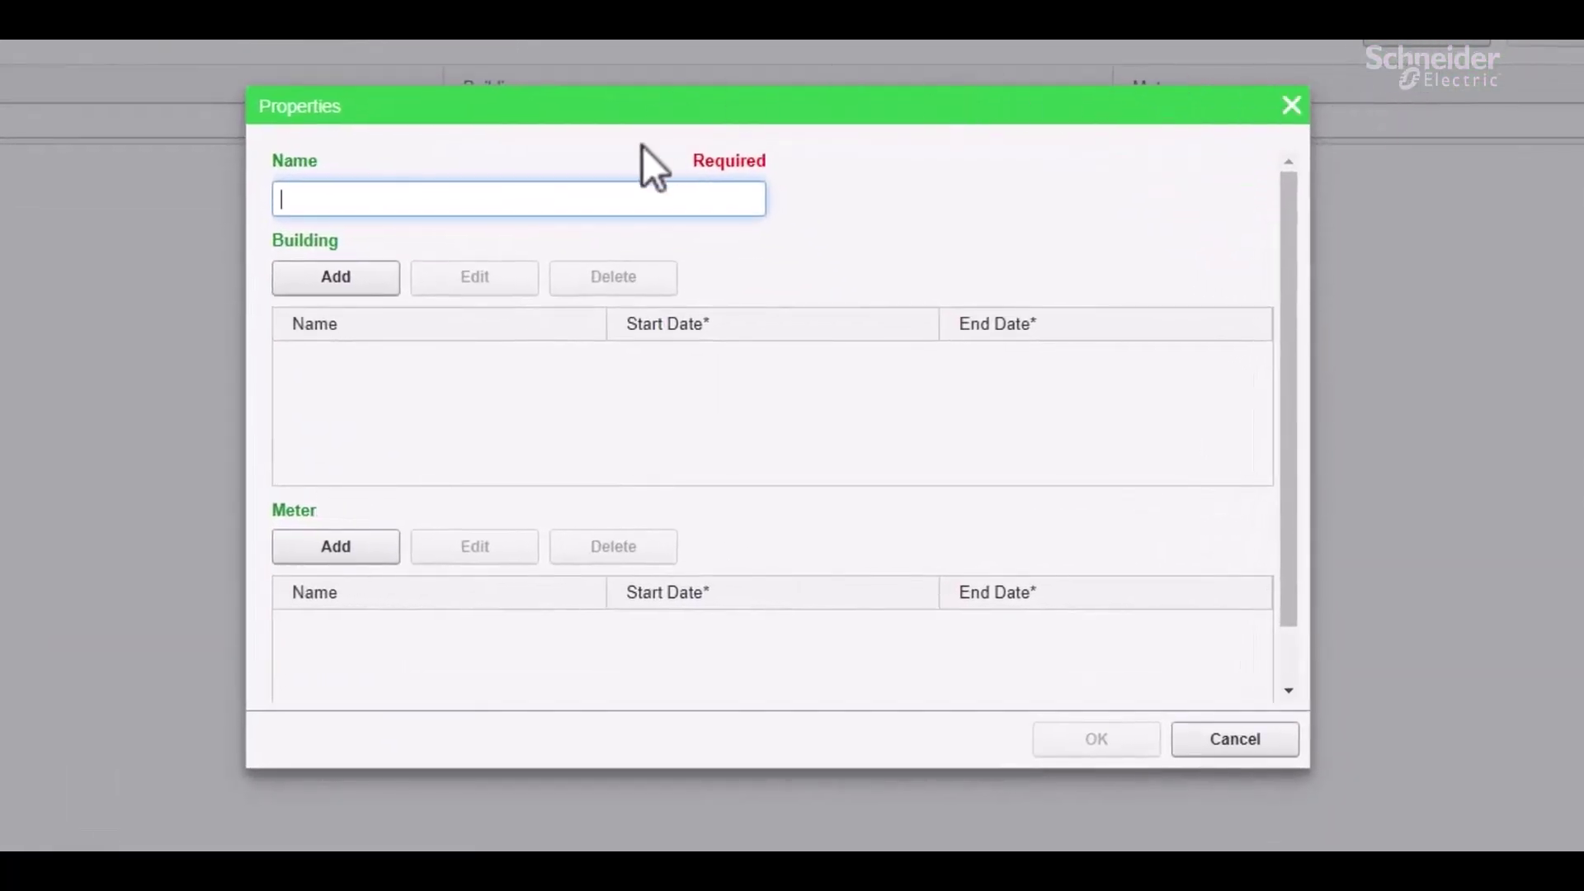
type("Bu")
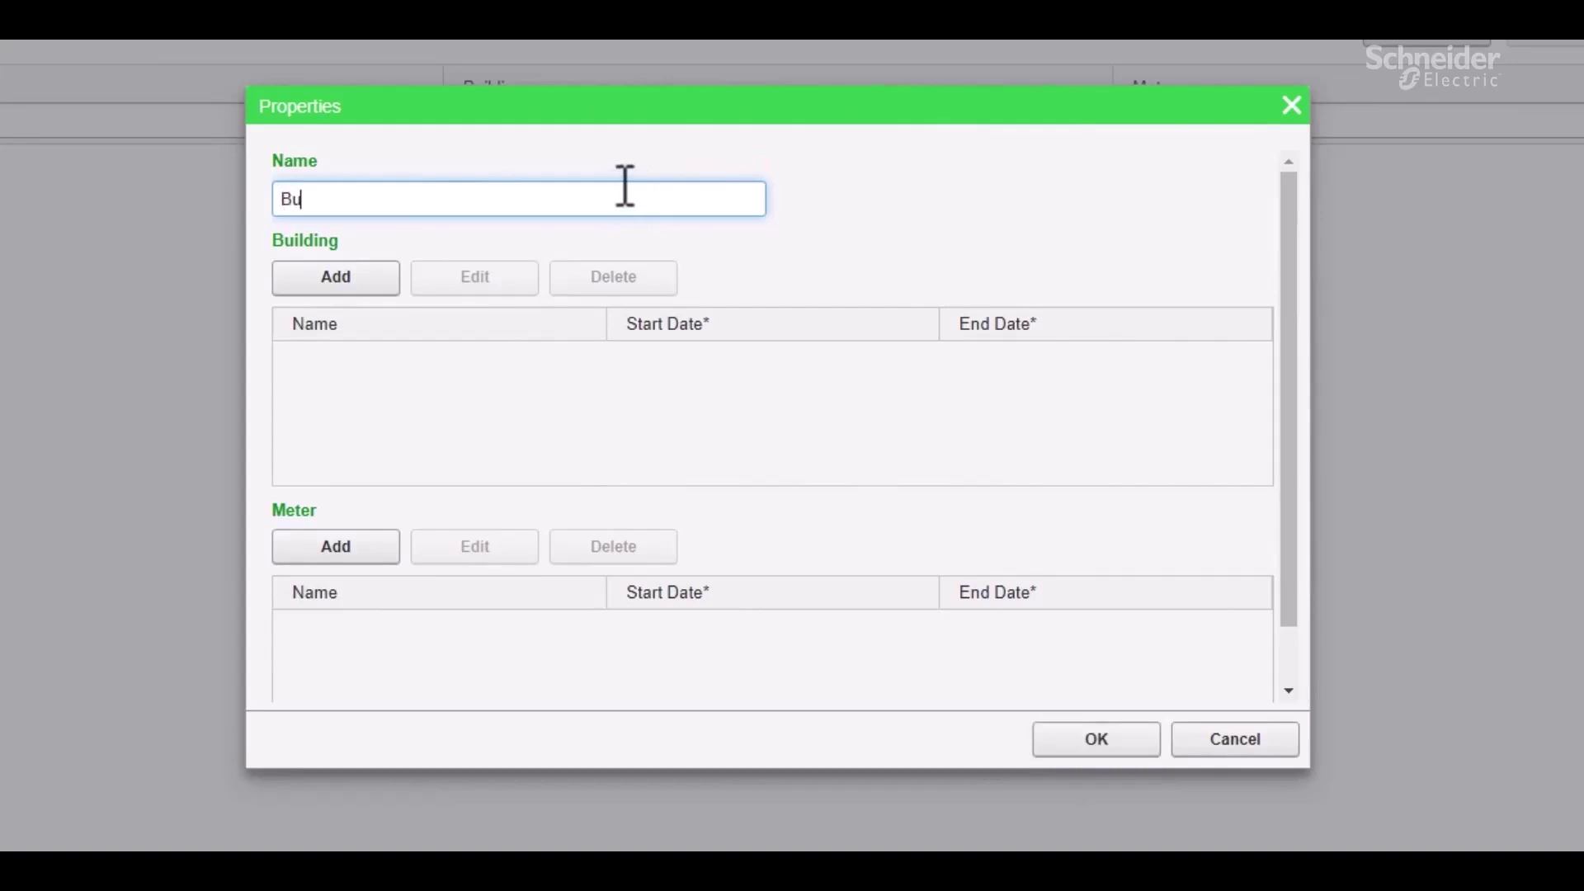
type("ilding A Floor 1")
left_click(346, 280)
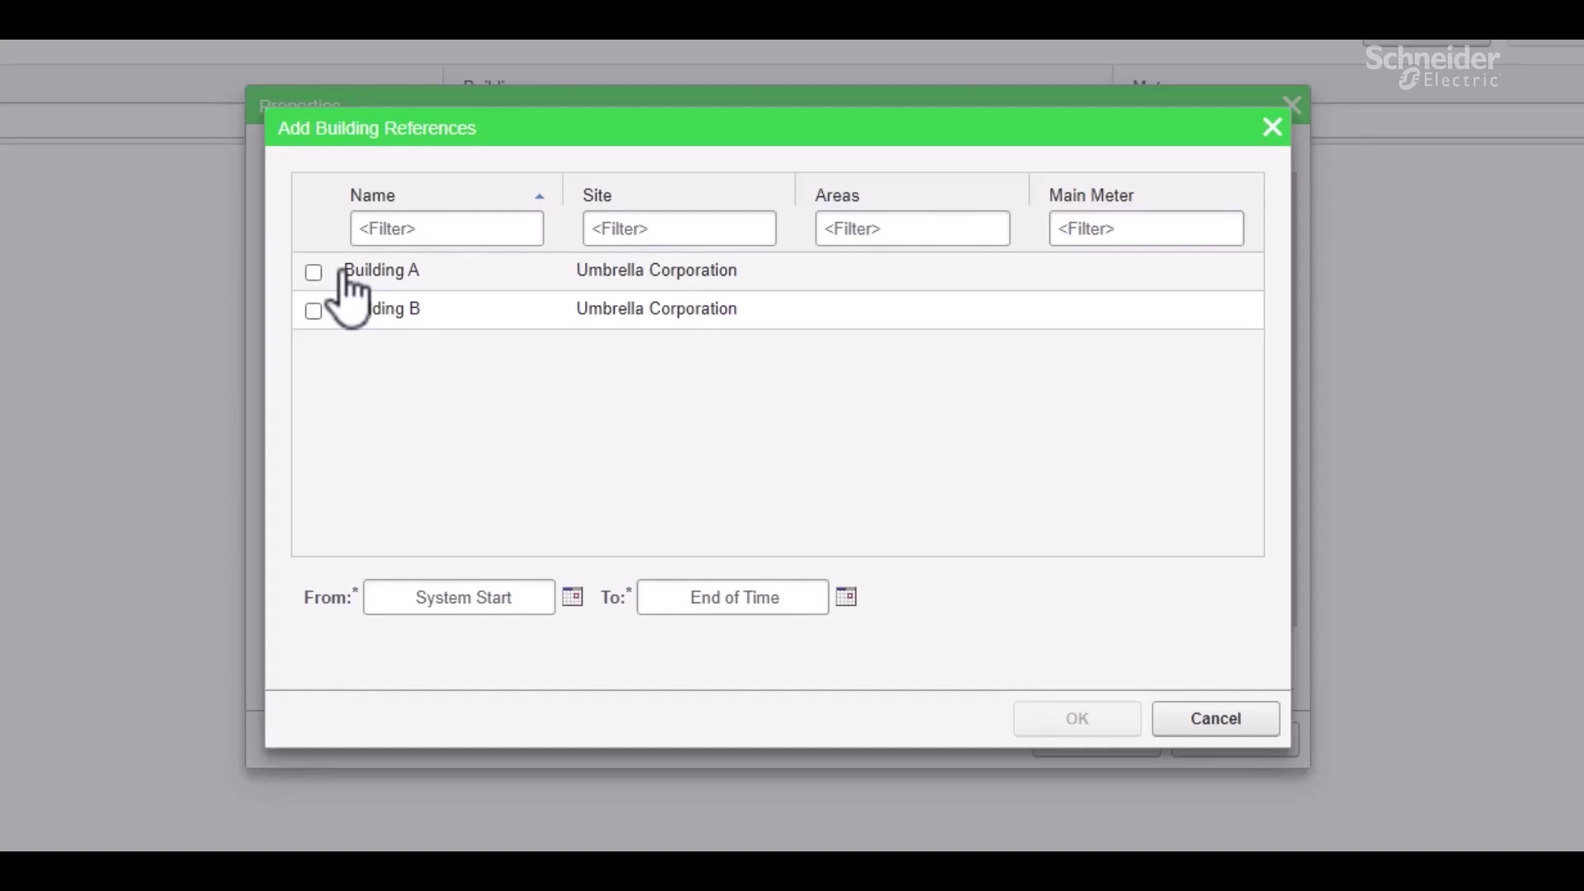
left_click(314, 272)
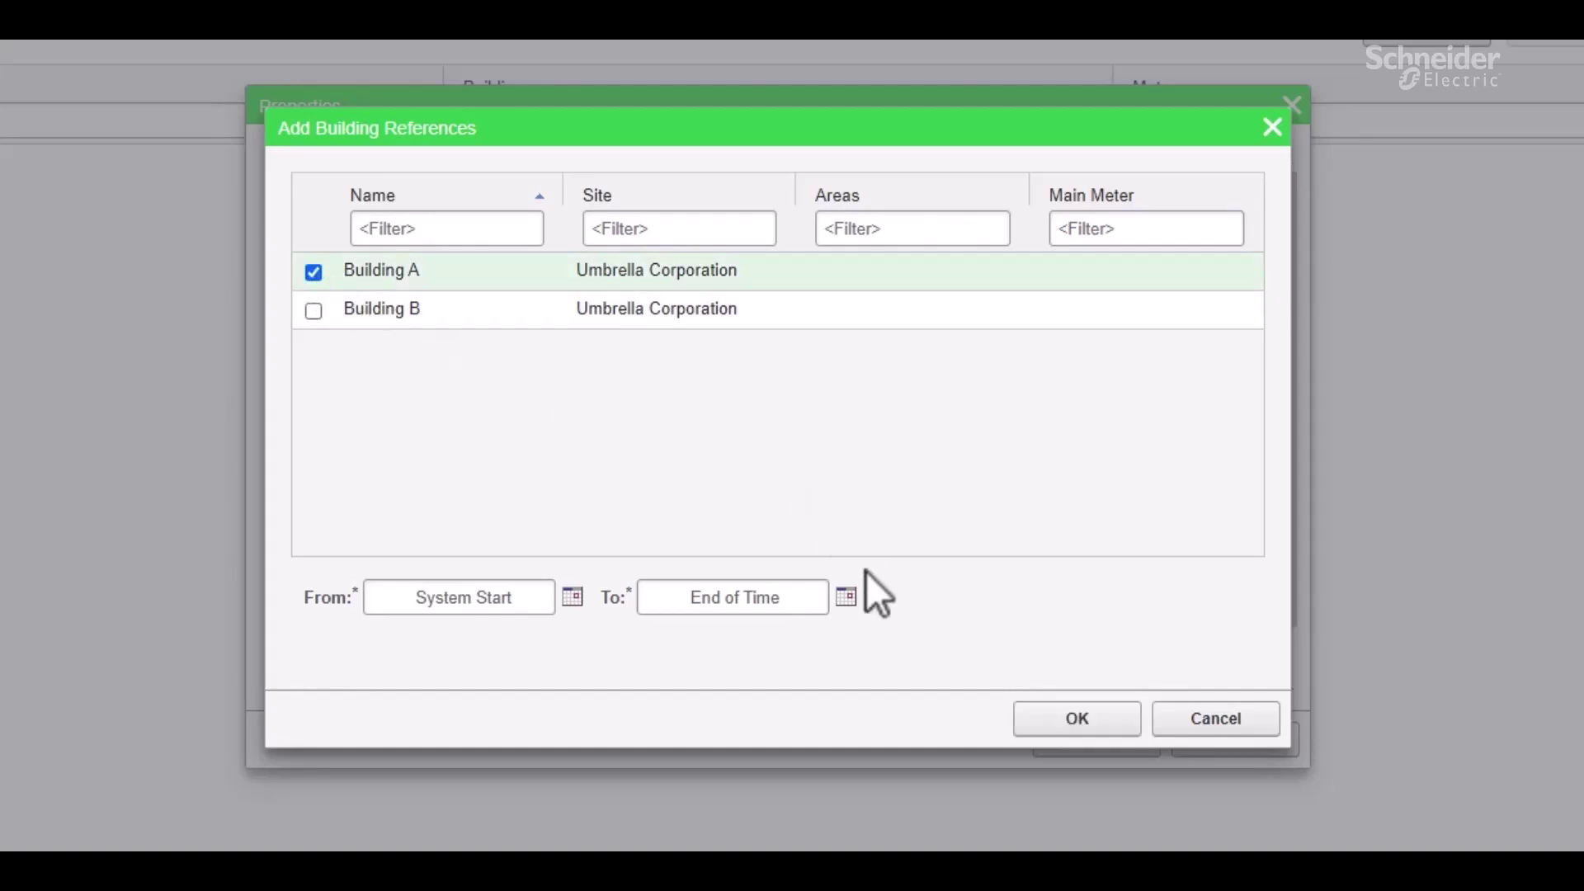
left_click(1082, 726)
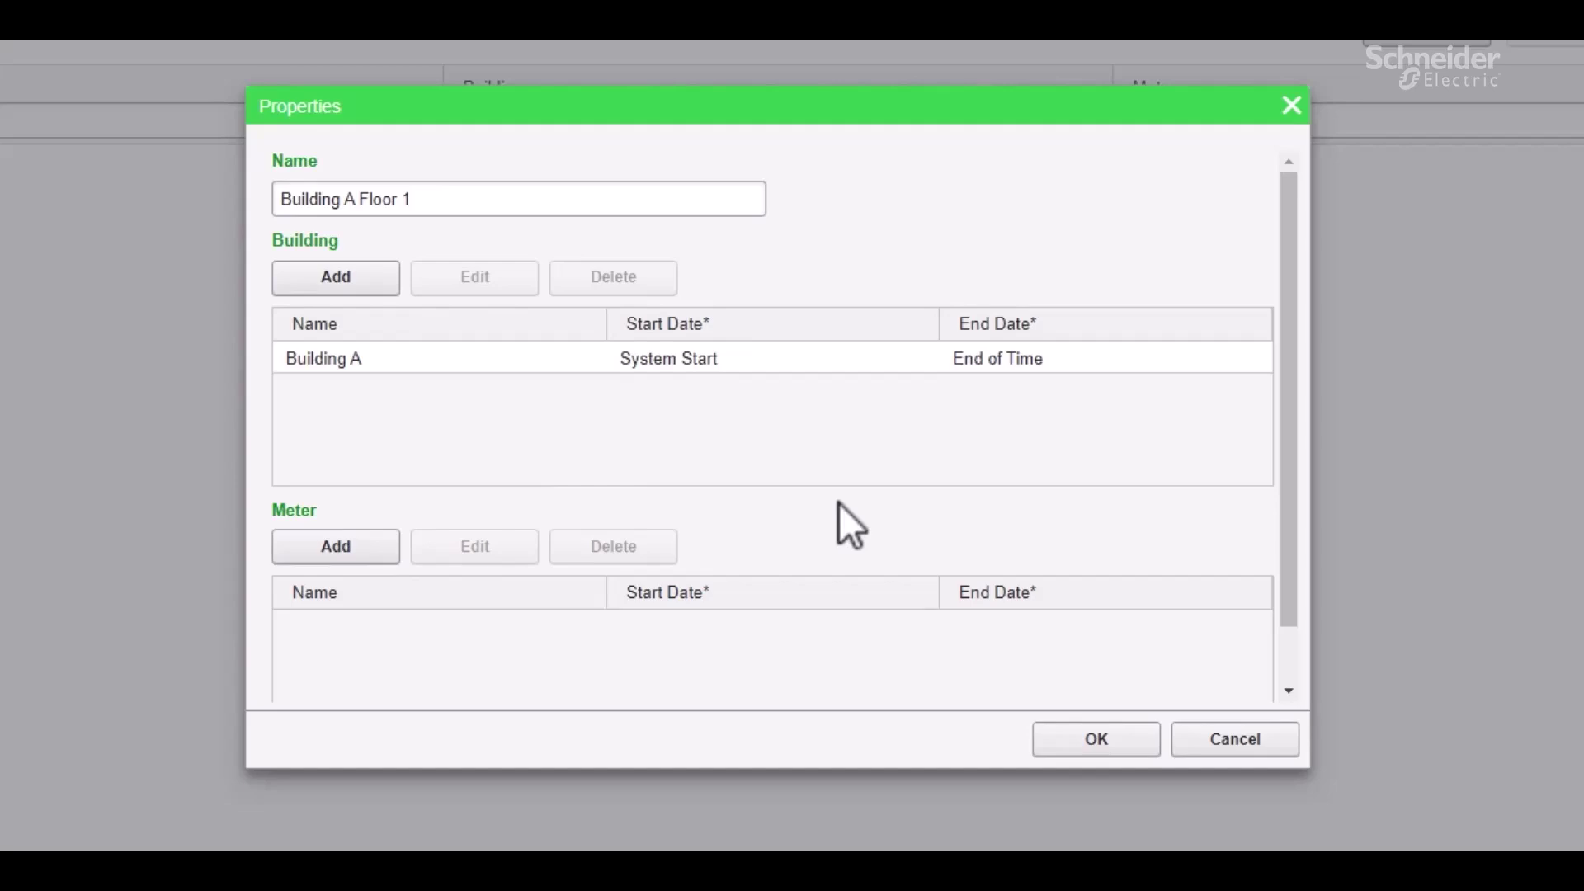
left_click(1109, 739)
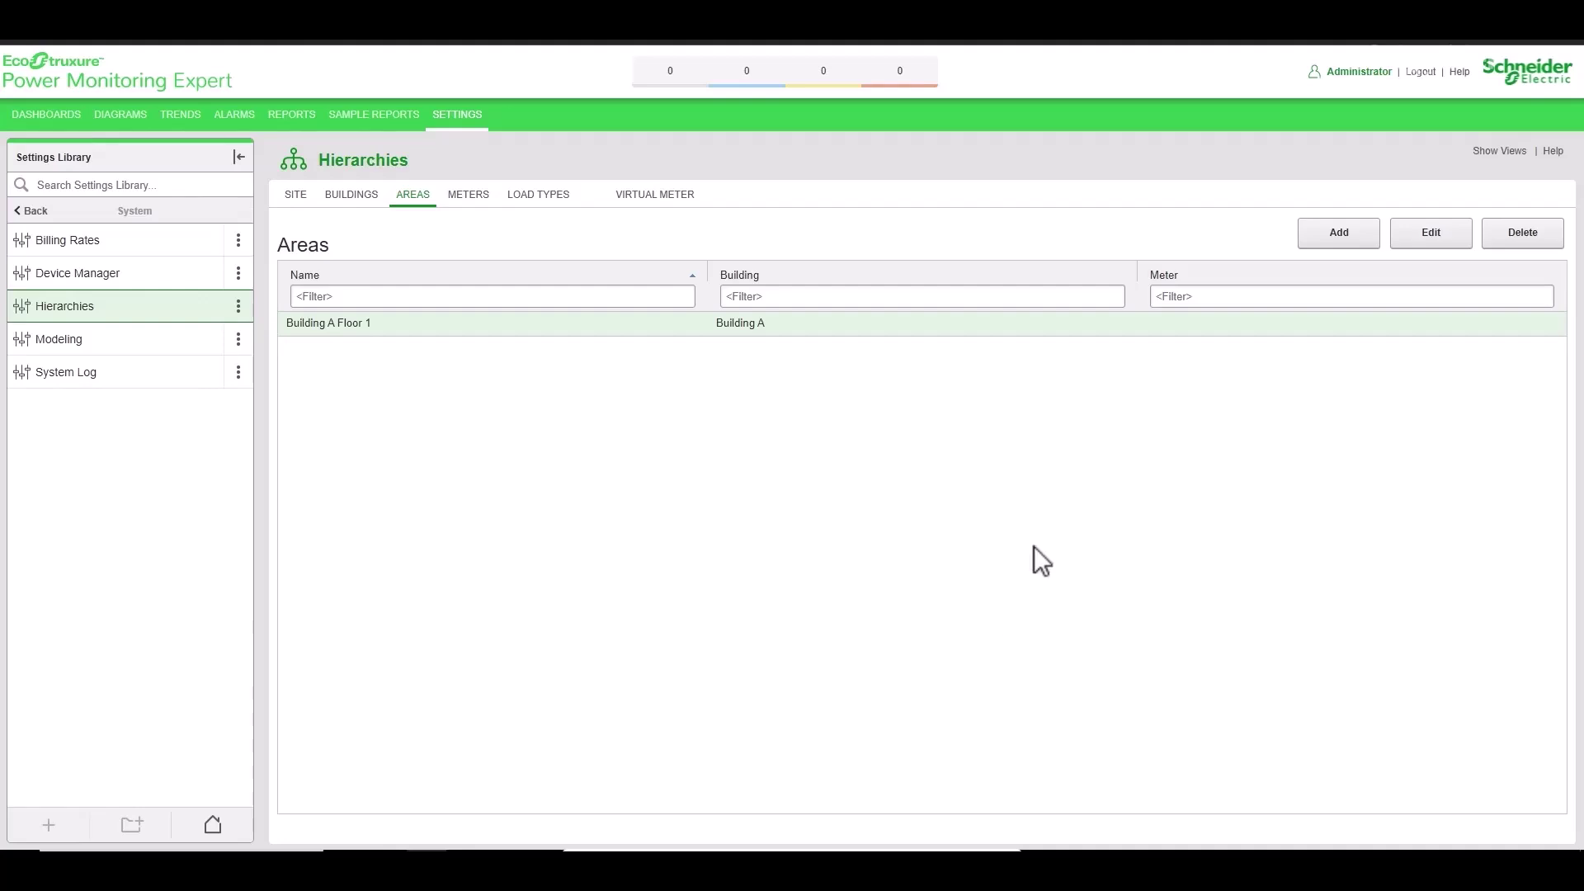
Create and save the area 'Building A Floor 2' linked to Building A.
left_click(1338, 232)
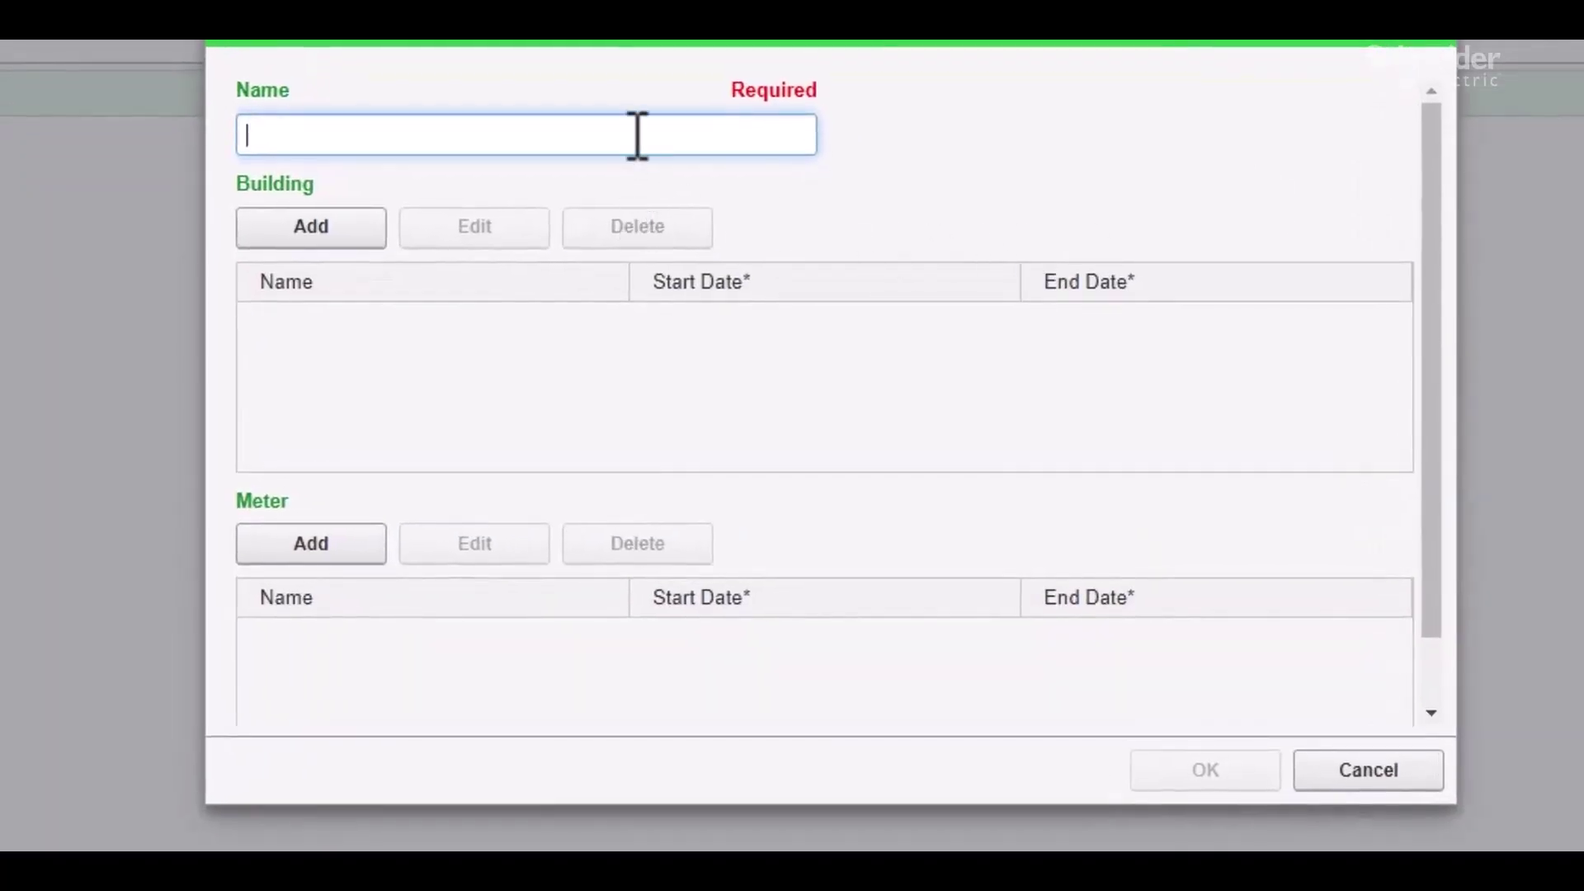
type("Building A")
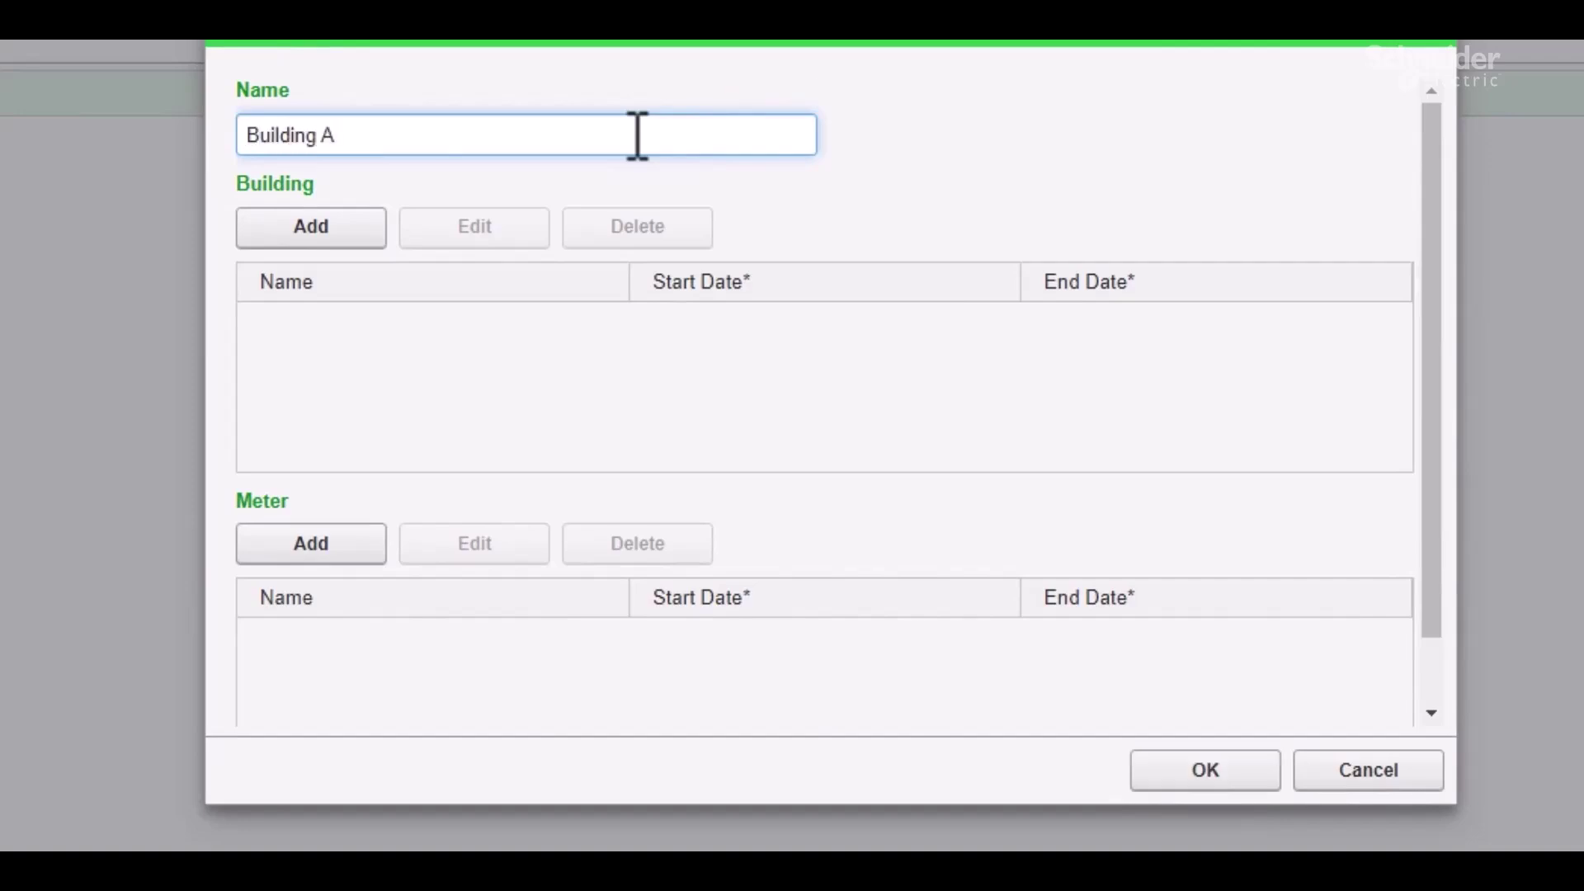
type(" Floor 2")
left_click(370, 228)
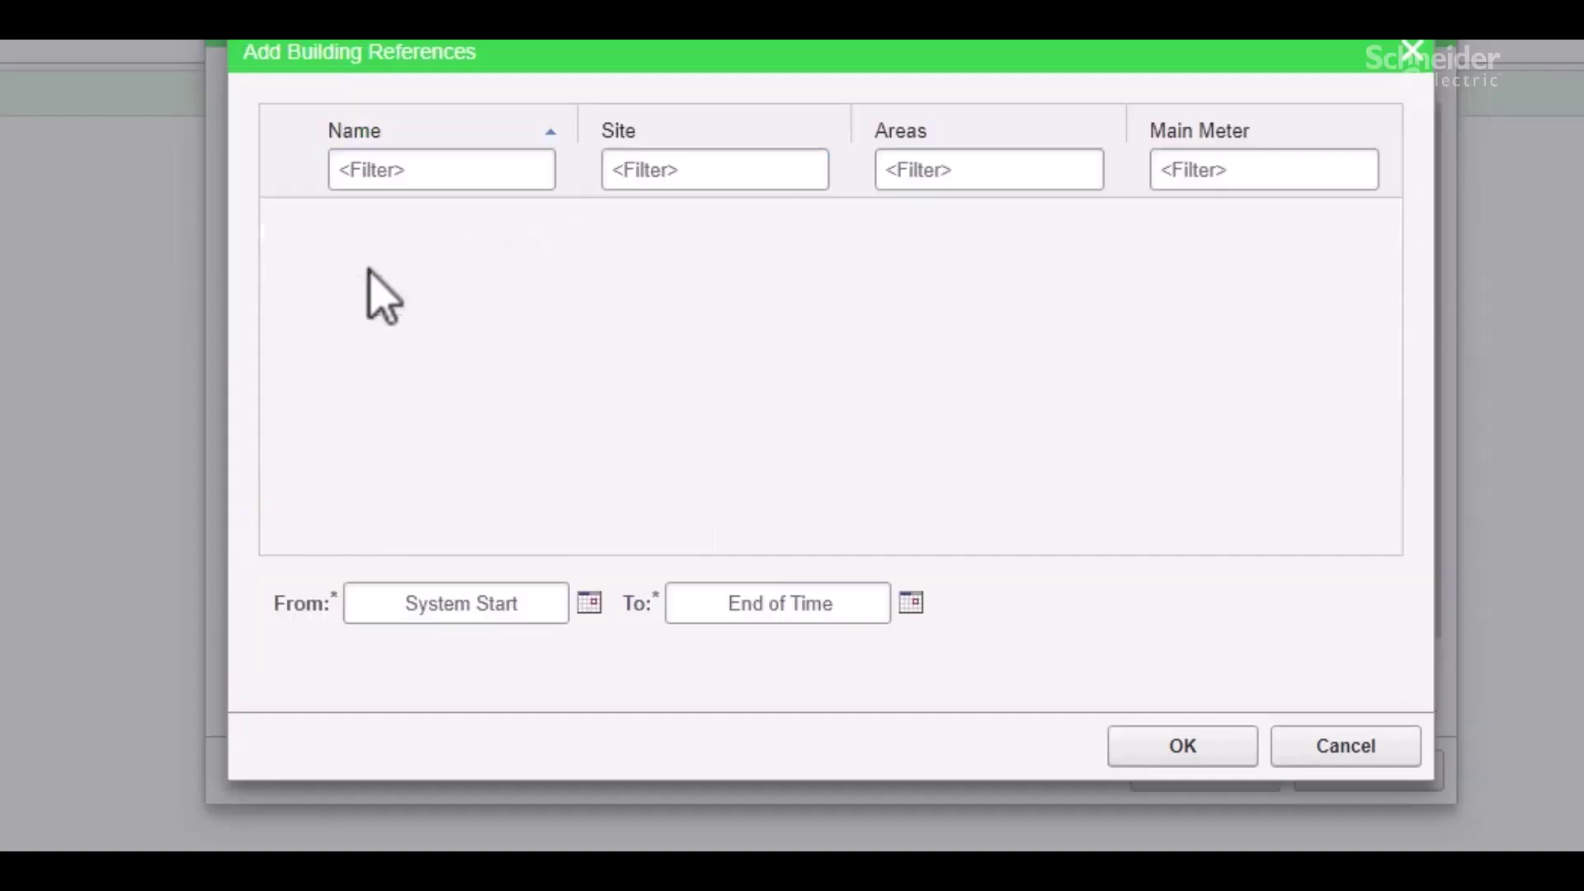
left_click(284, 221)
left_click(1192, 742)
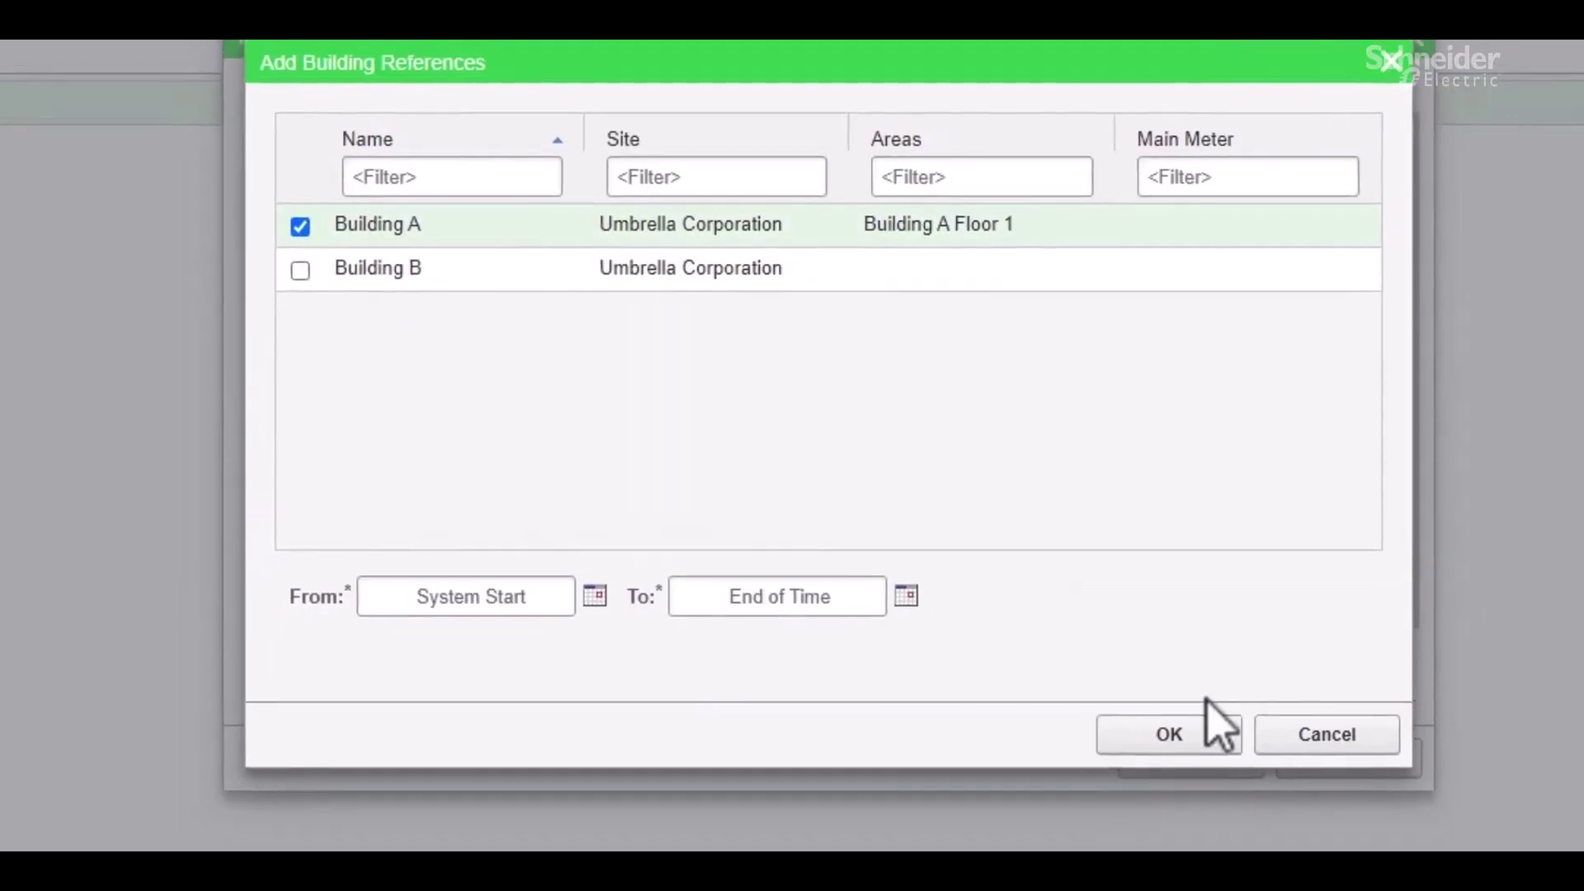
left_click(1151, 716)
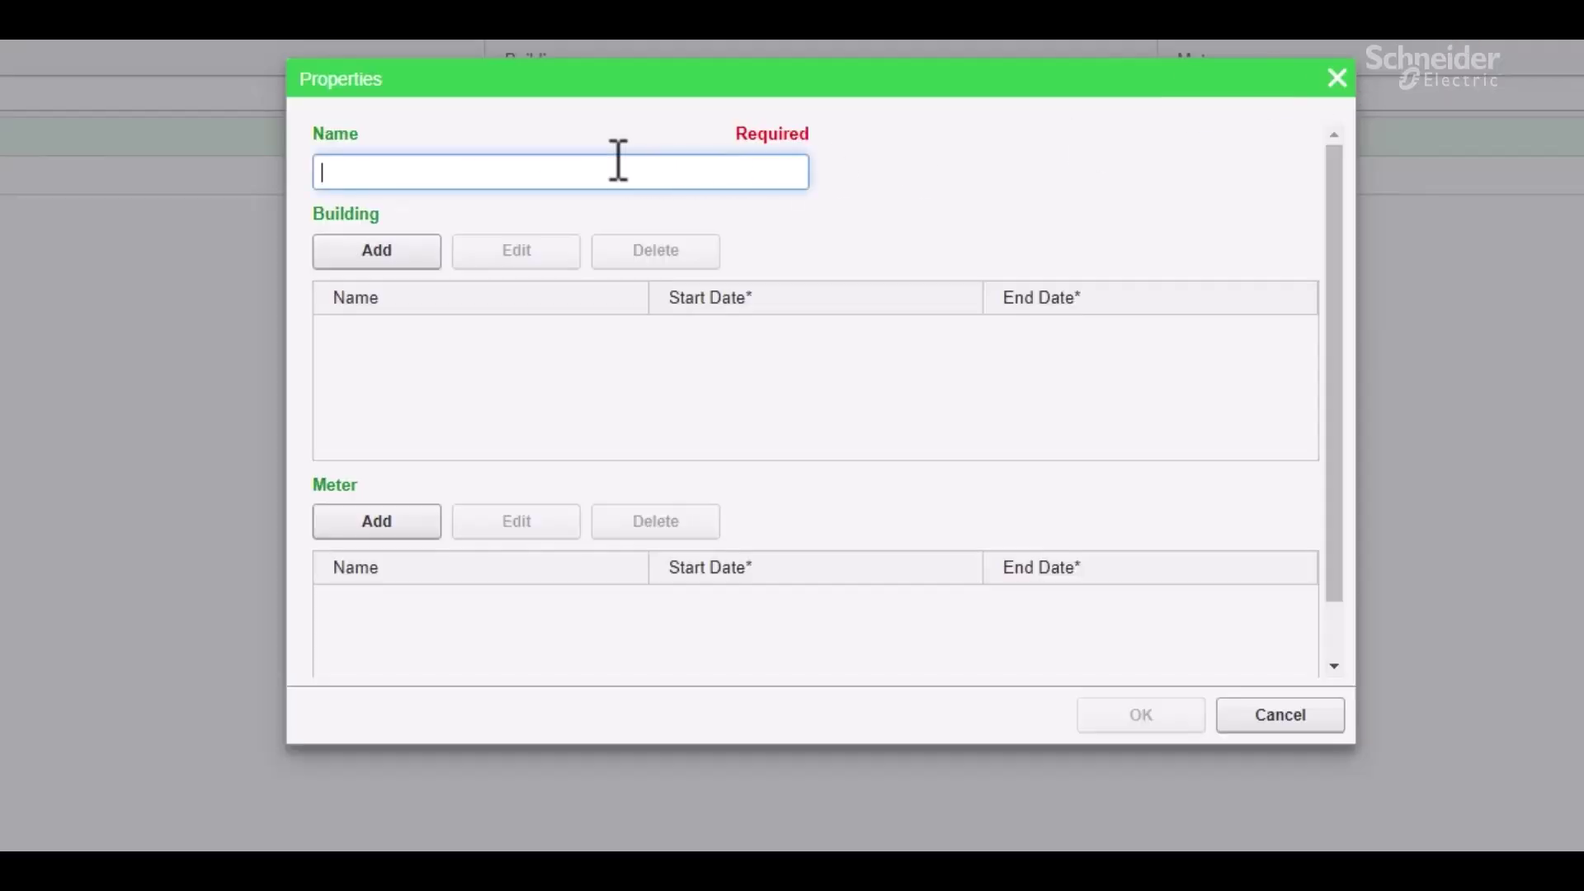
Create and save the area 'Building B Floor 1' linked to Building B.
type("Buildi")
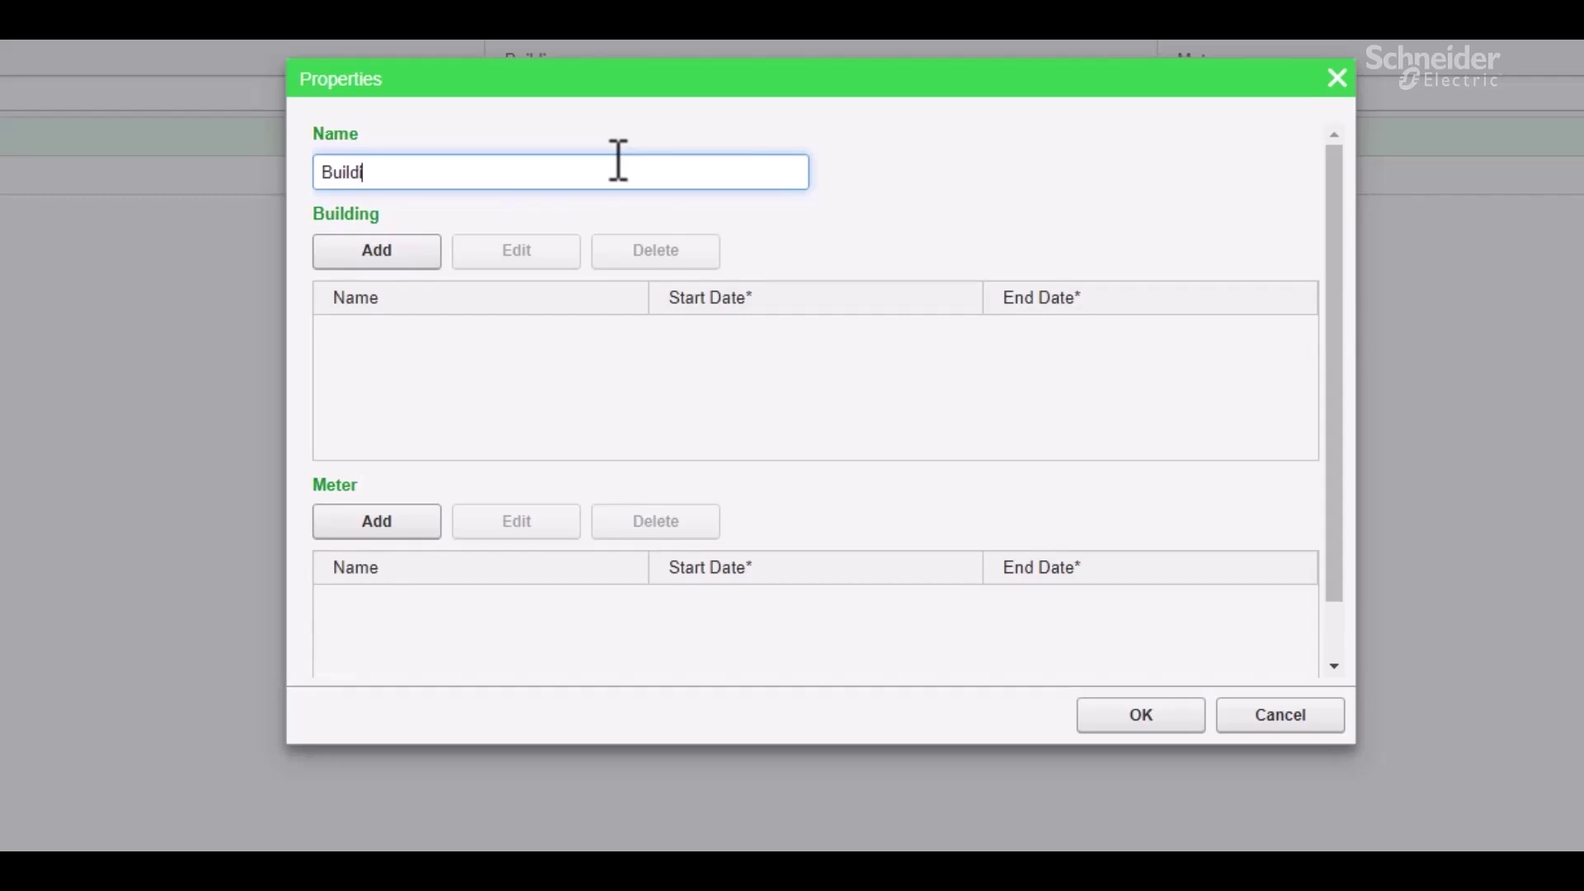
type("ng B Floor 1")
left_click(430, 241)
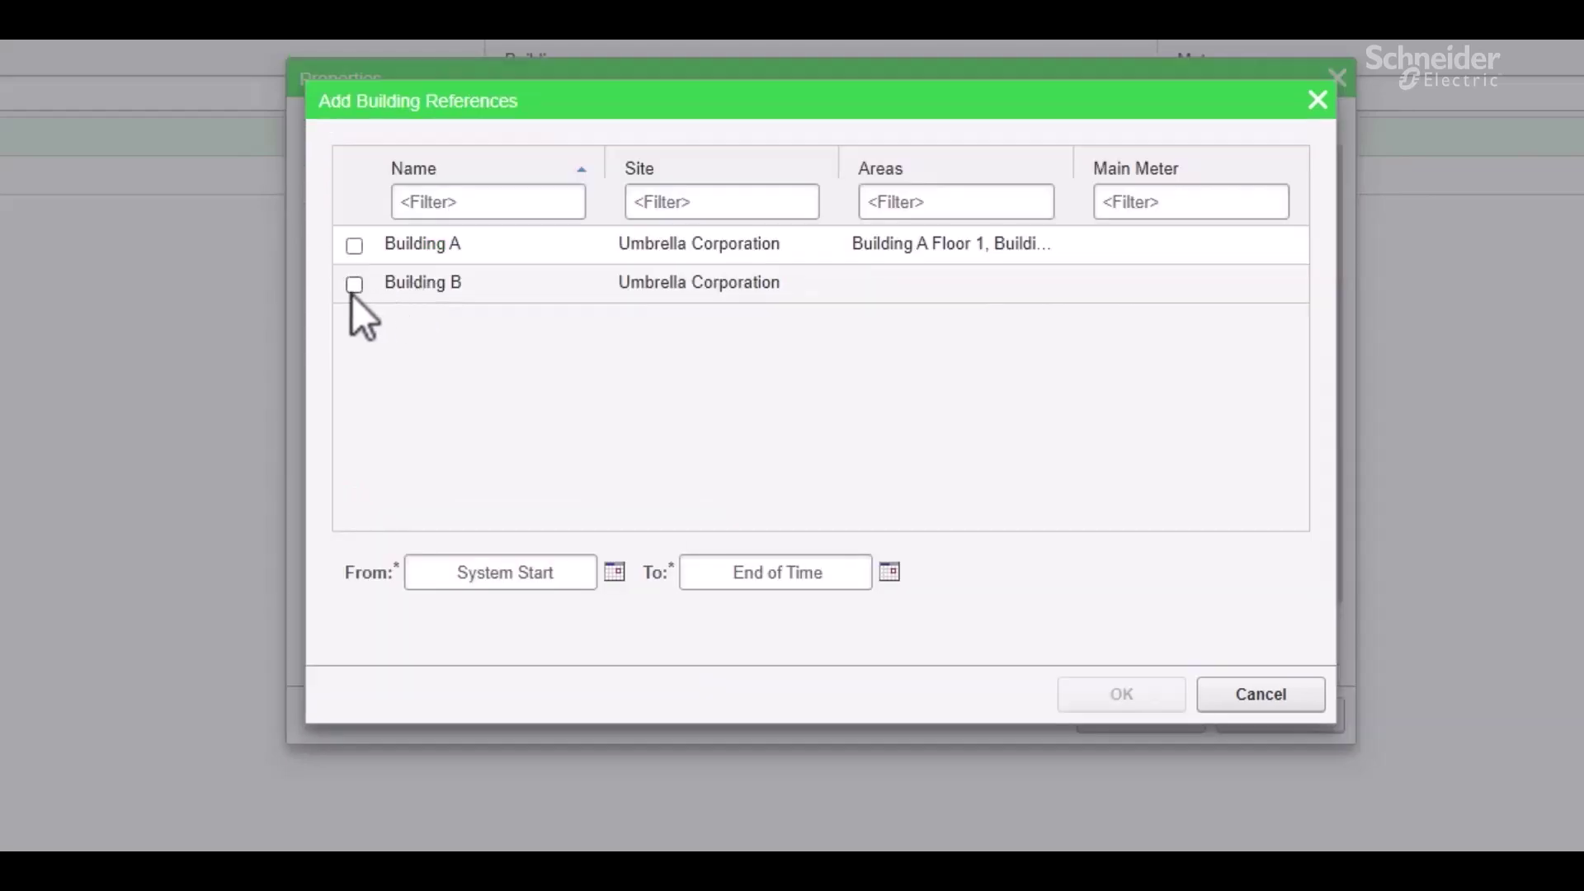
left_click(354, 285)
left_click(1096, 703)
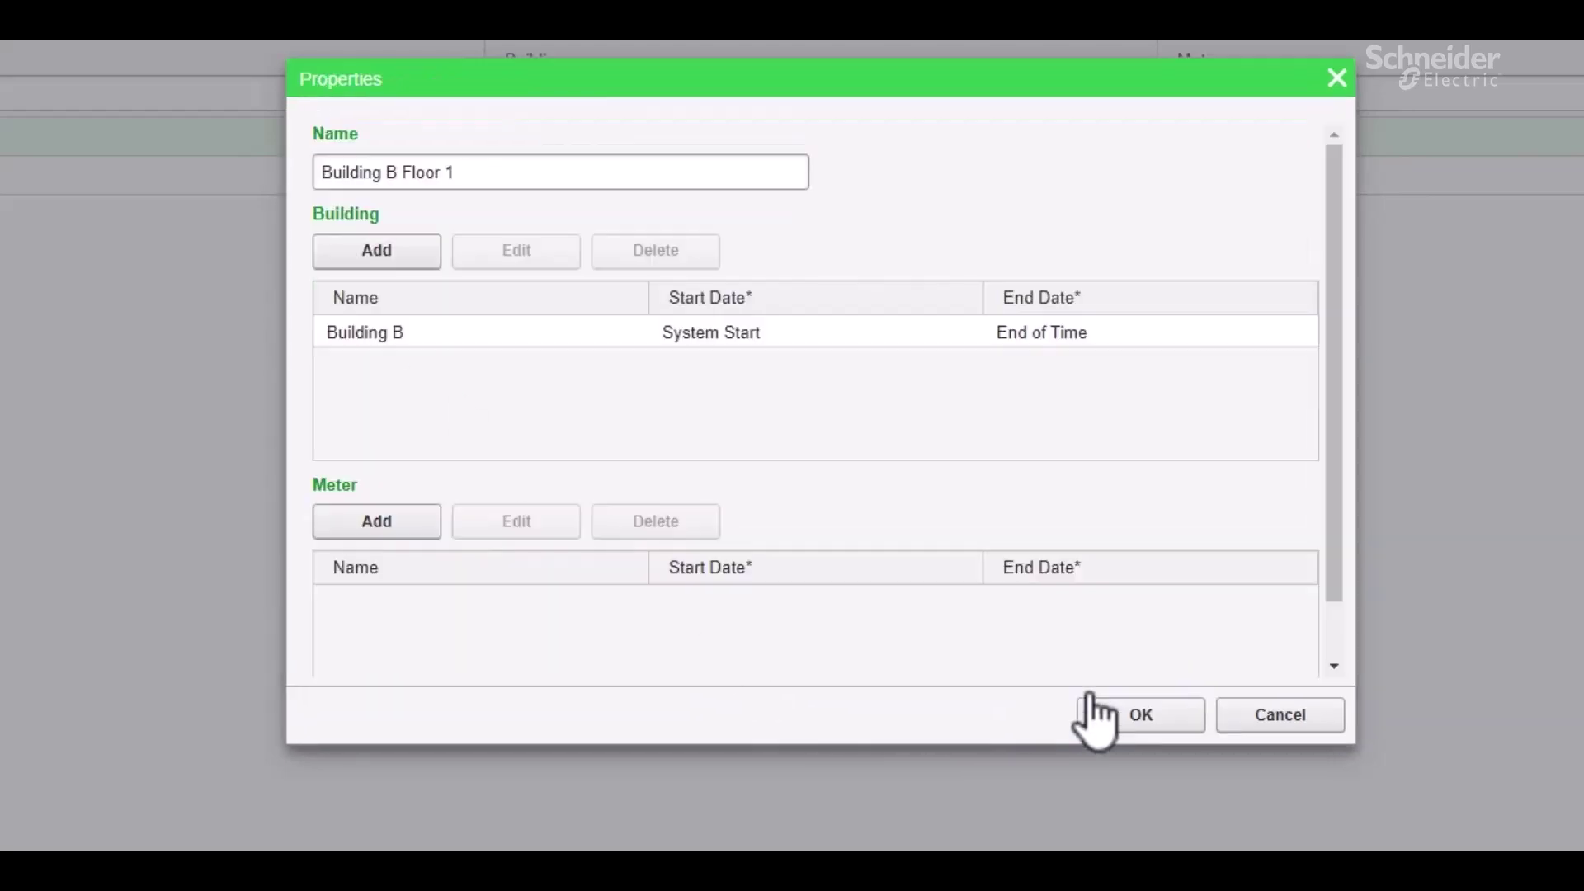
left_click(1114, 709)
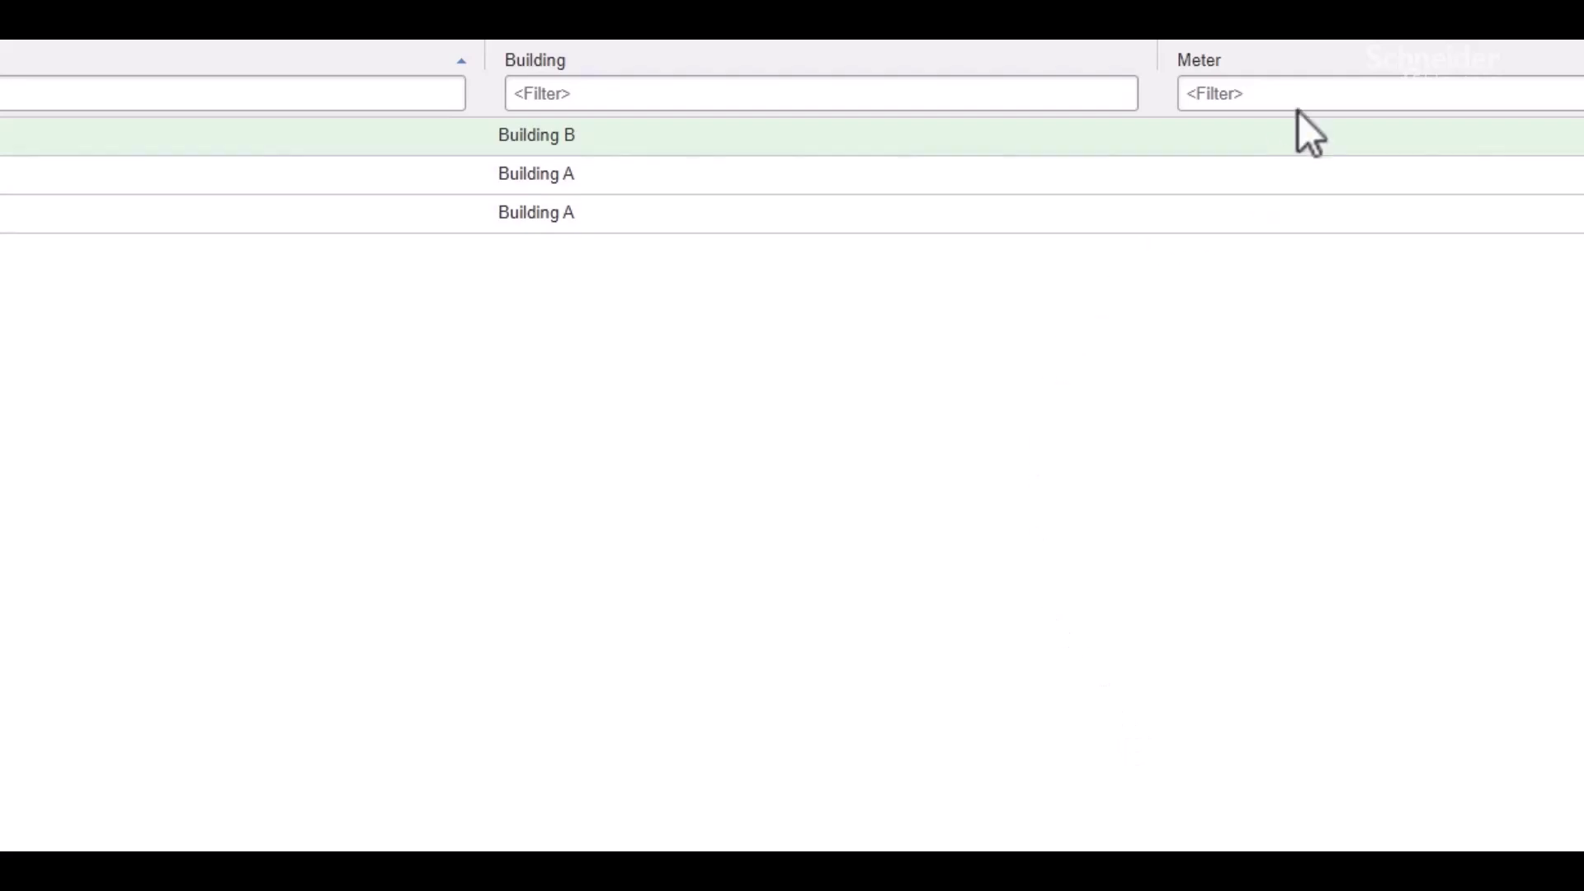
Create and save the area 'Building B Floor 2' linked to Building B.
left_click(1444, 43)
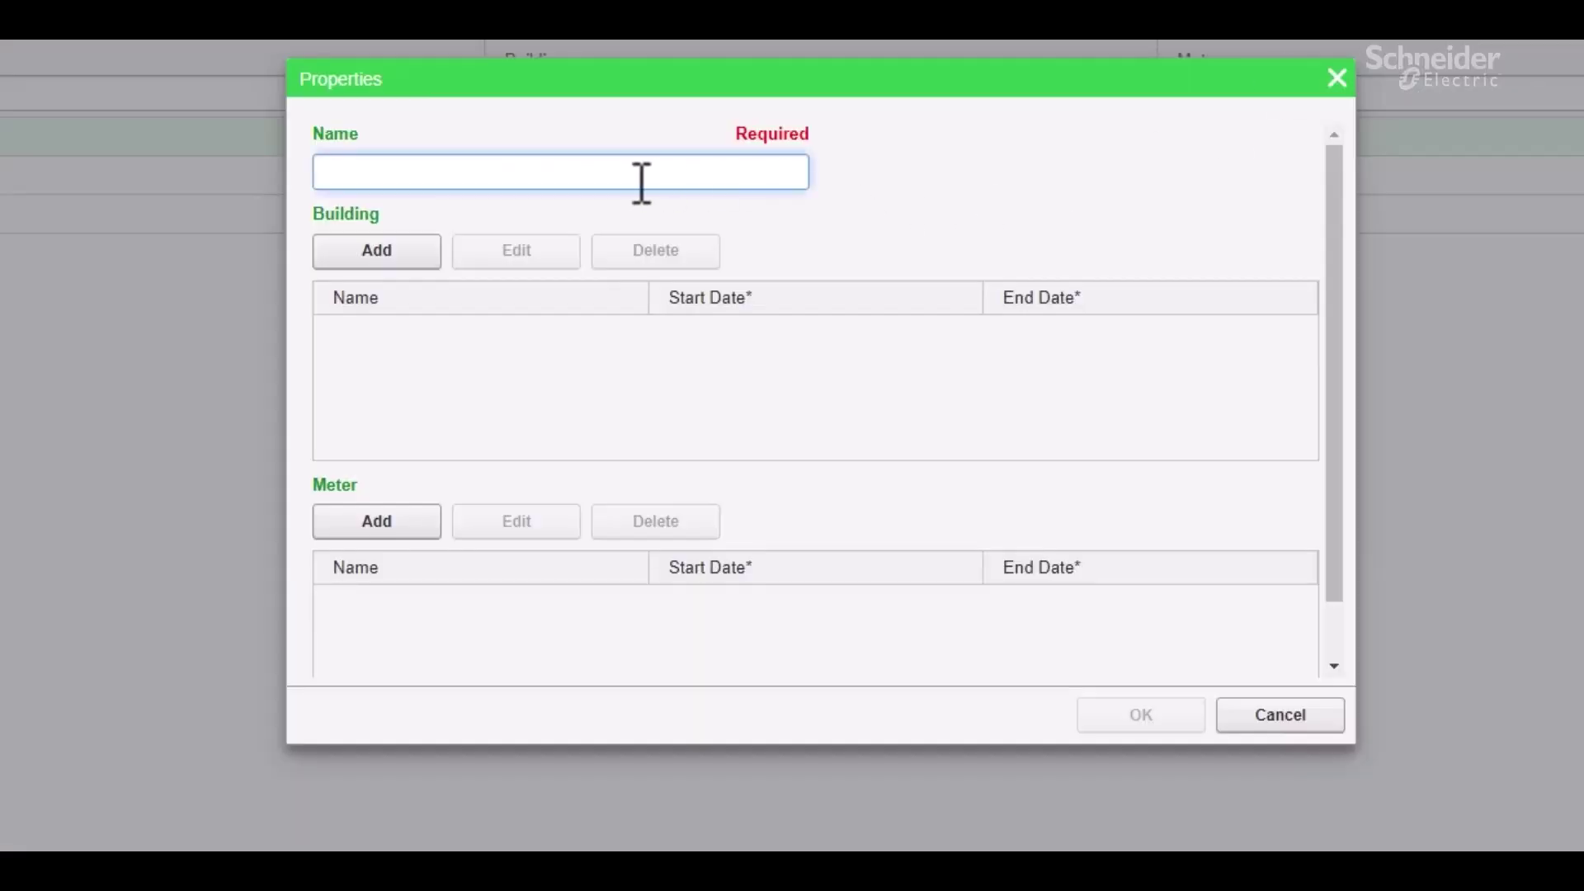
type("Building")
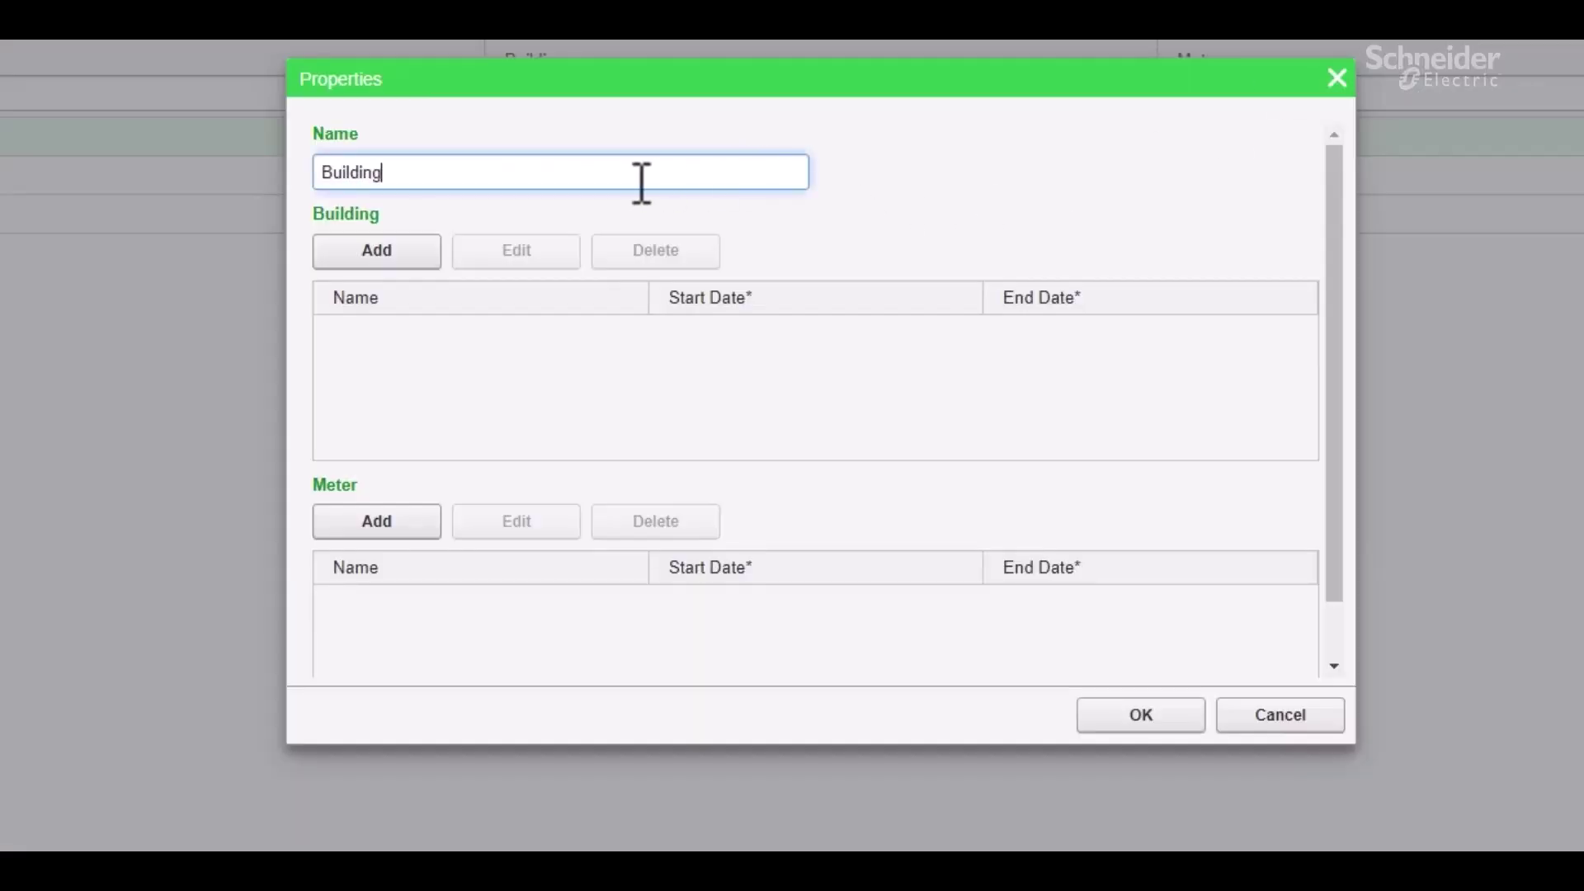
type("B Floor 2")
left_click(395, 255)
left_click(355, 288)
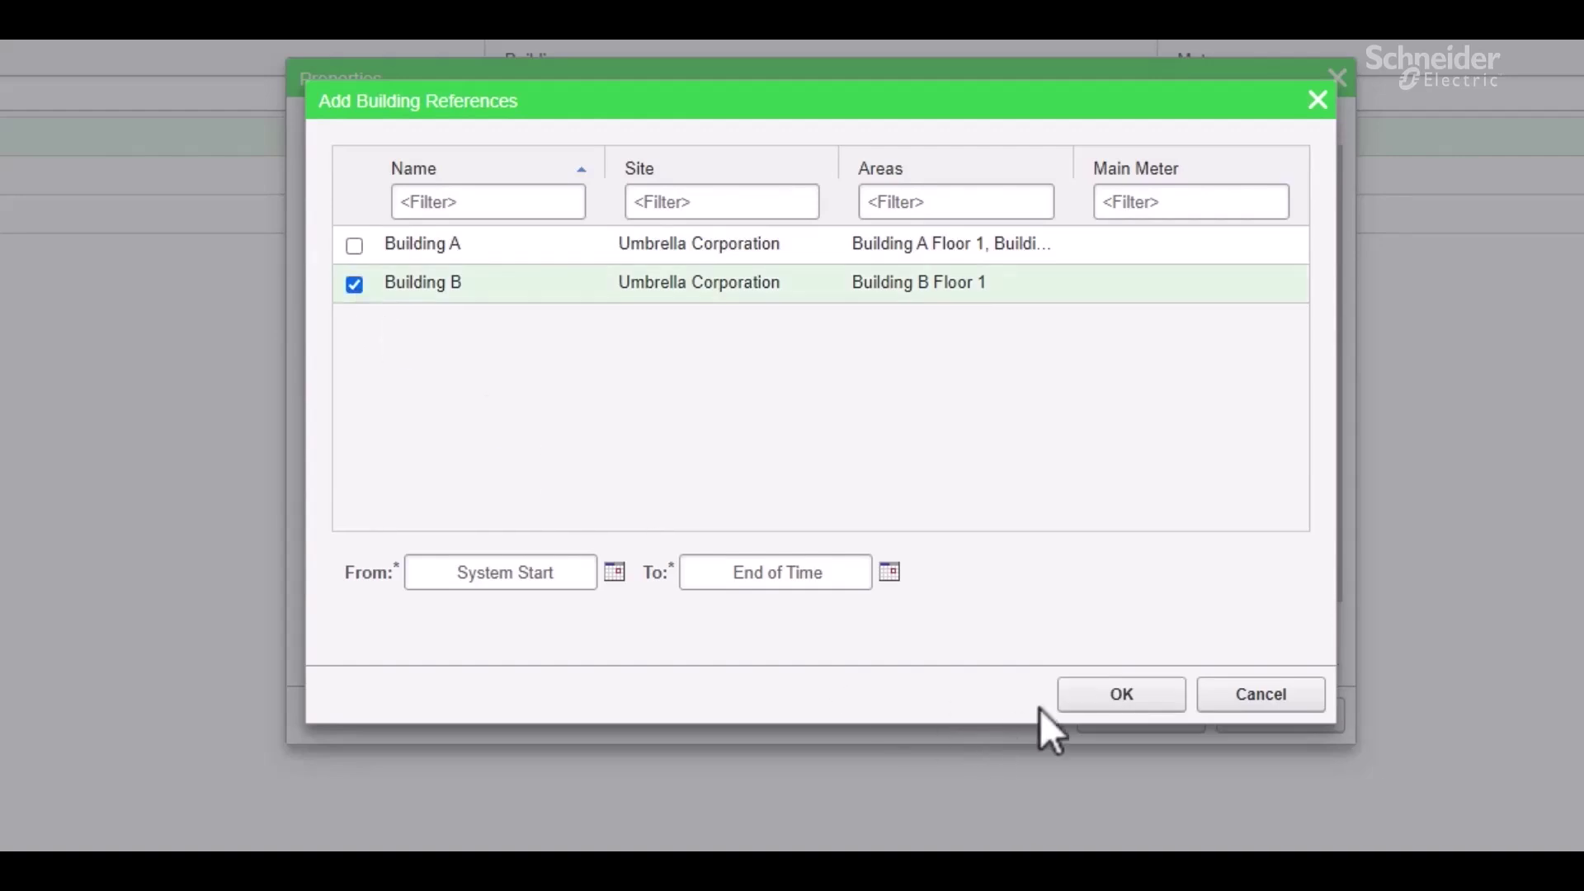
left_click(1104, 697)
left_click(1113, 722)
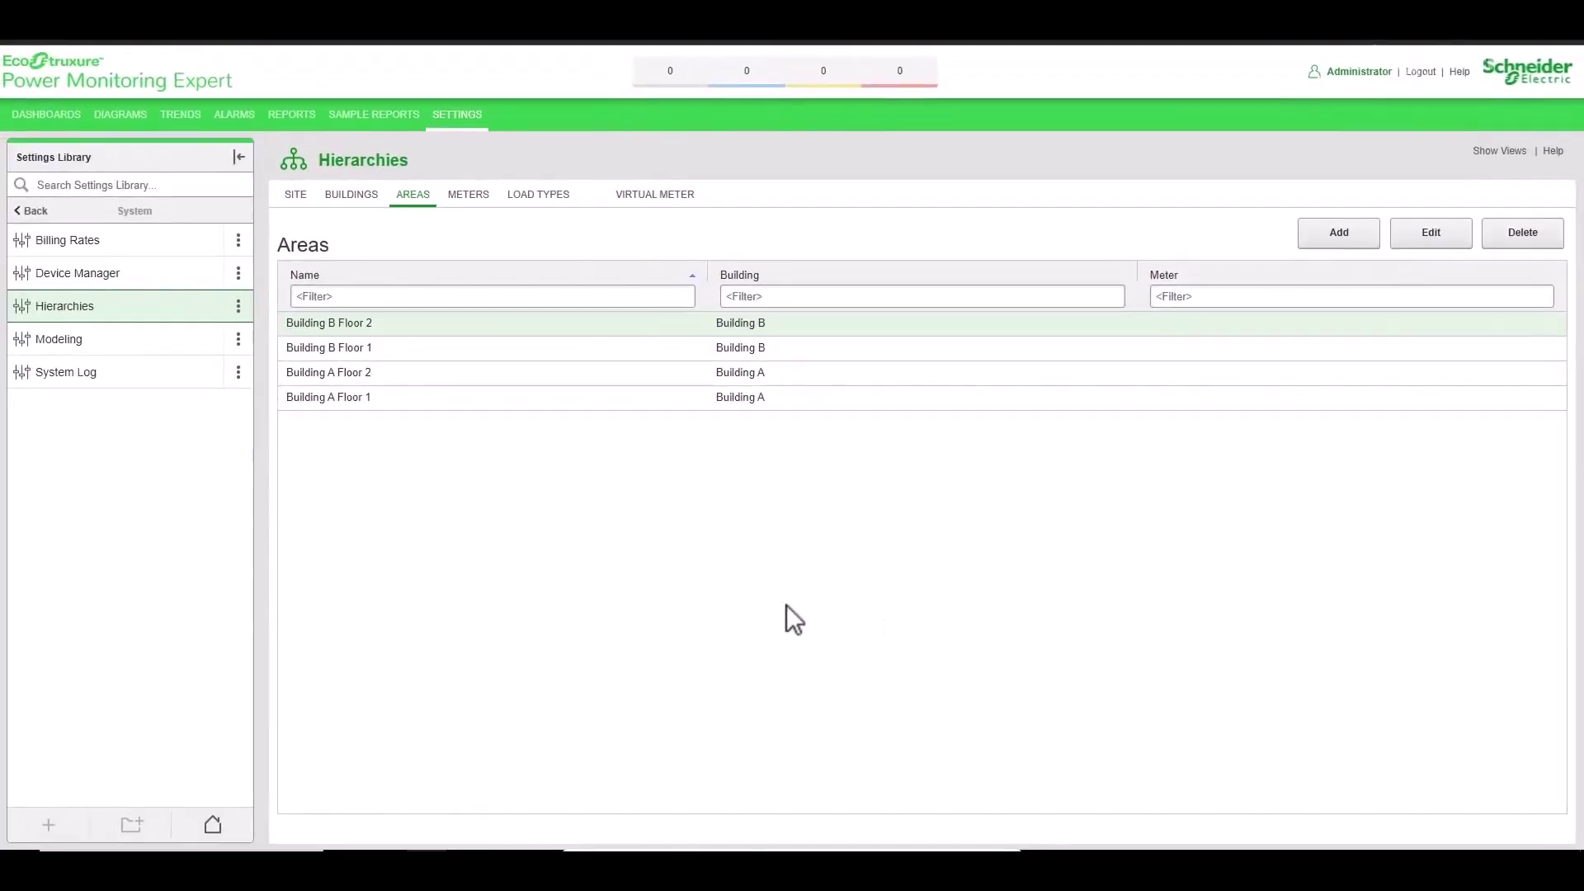
On the Meters list, start meter 'Bottling Meter 1' referencing the Building A Floor 1 area.
left_click(483, 201)
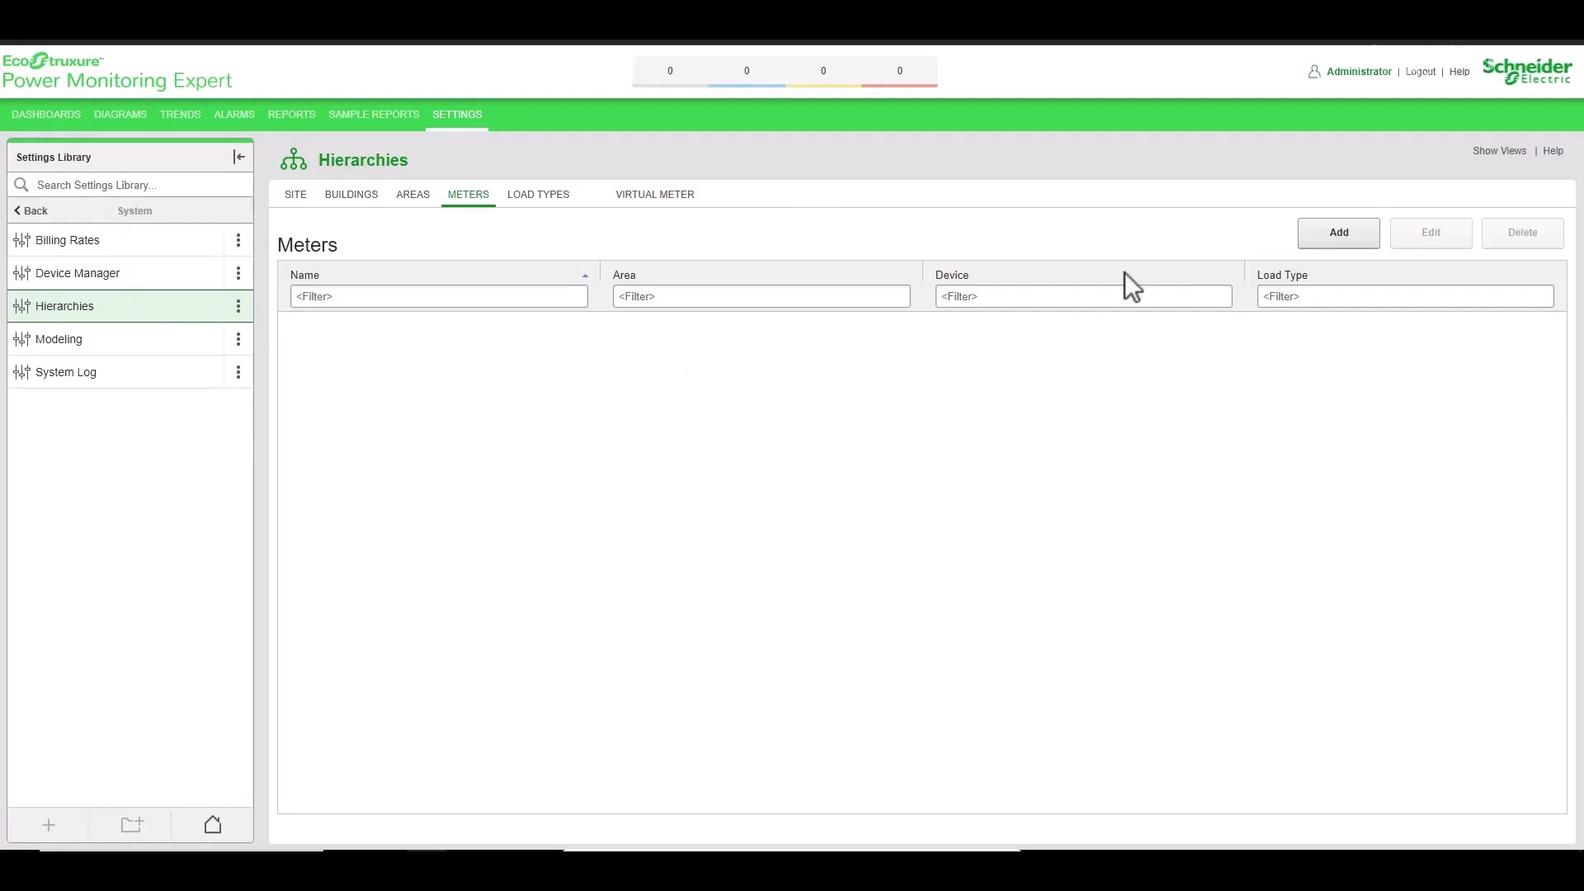
left_click(1329, 239)
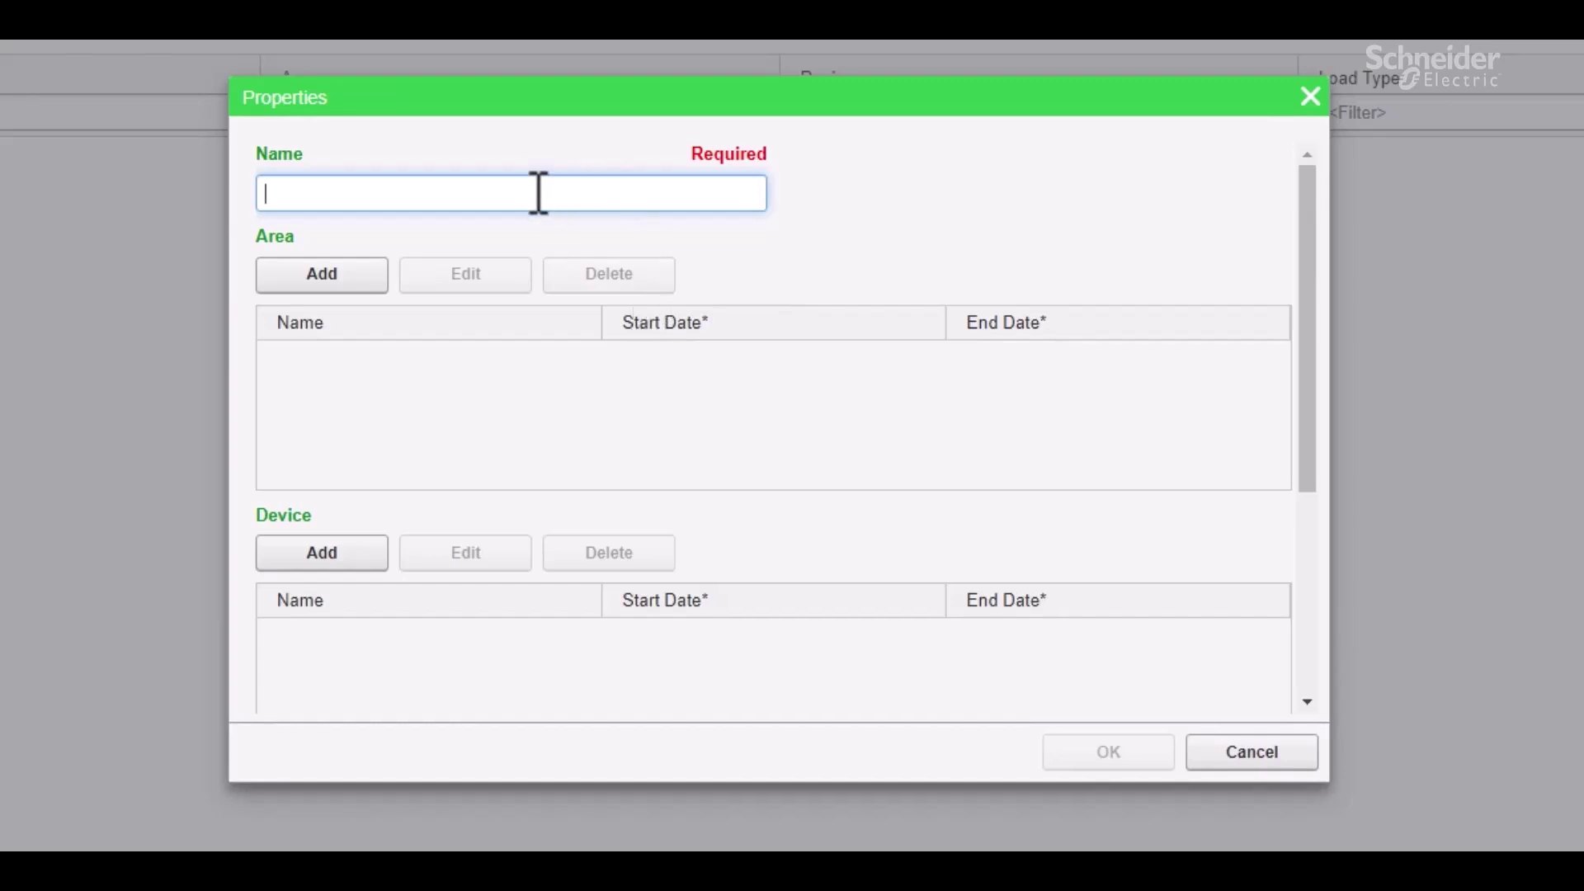
type("Bottling")
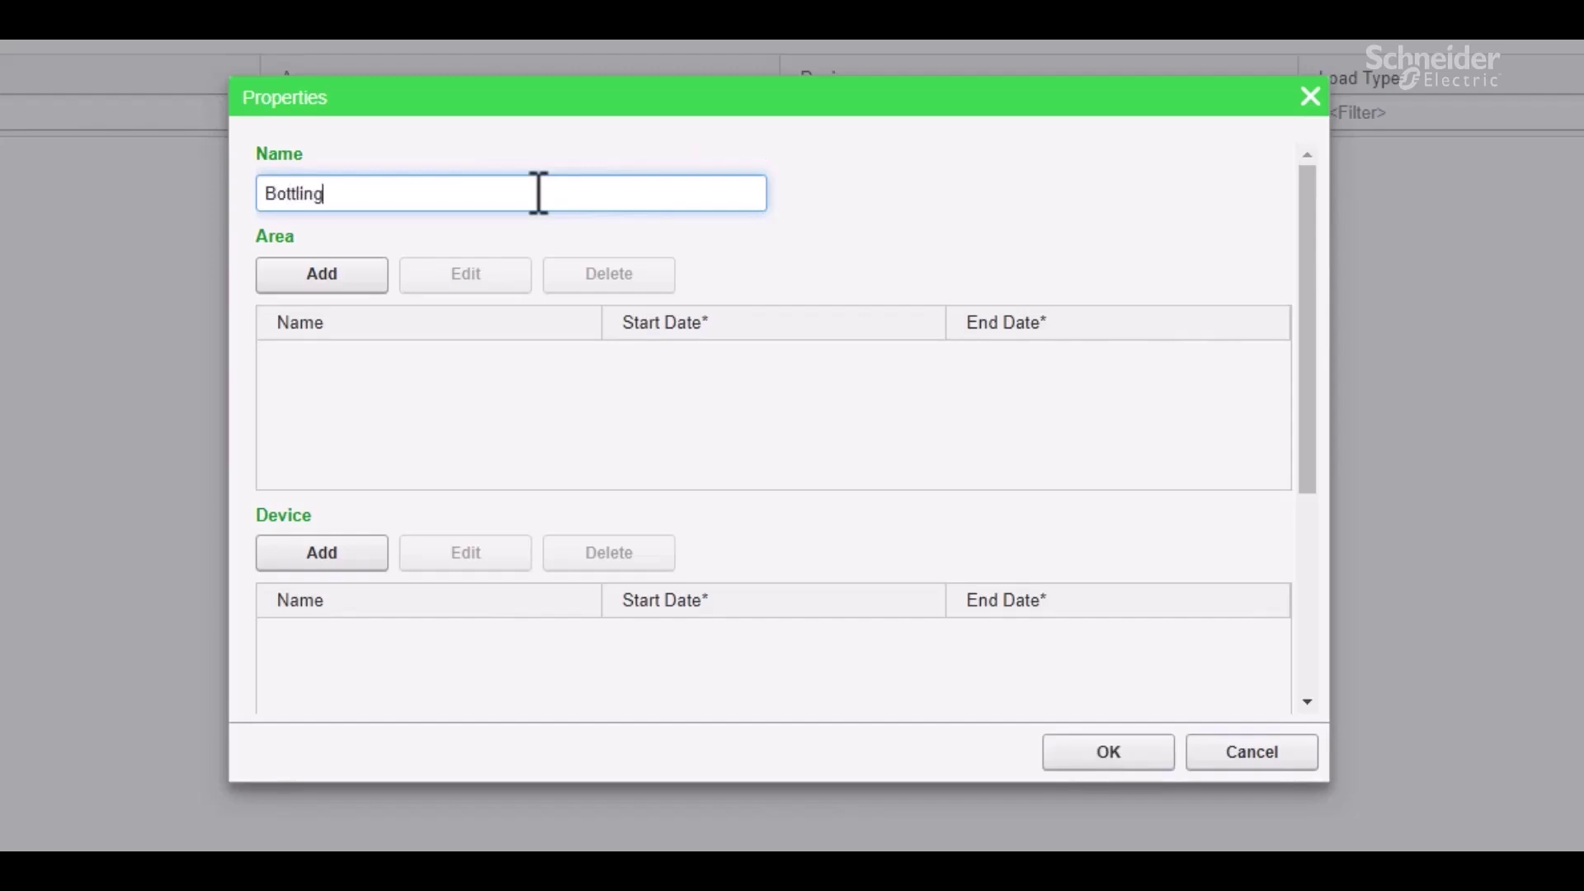
type(" Meter 1")
left_click(333, 284)
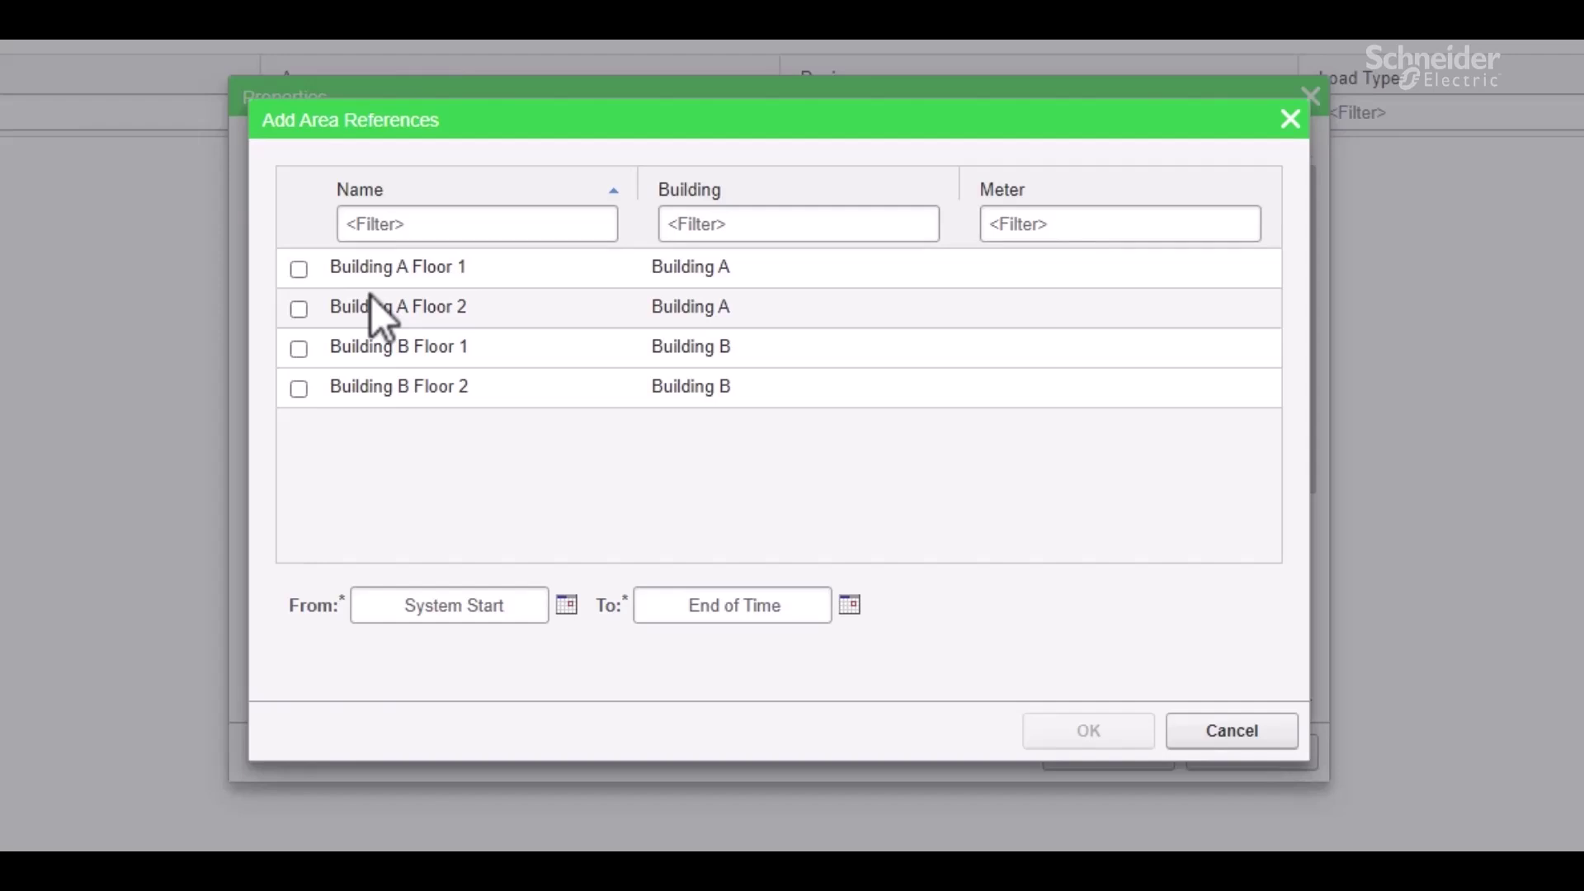
left_click(302, 278)
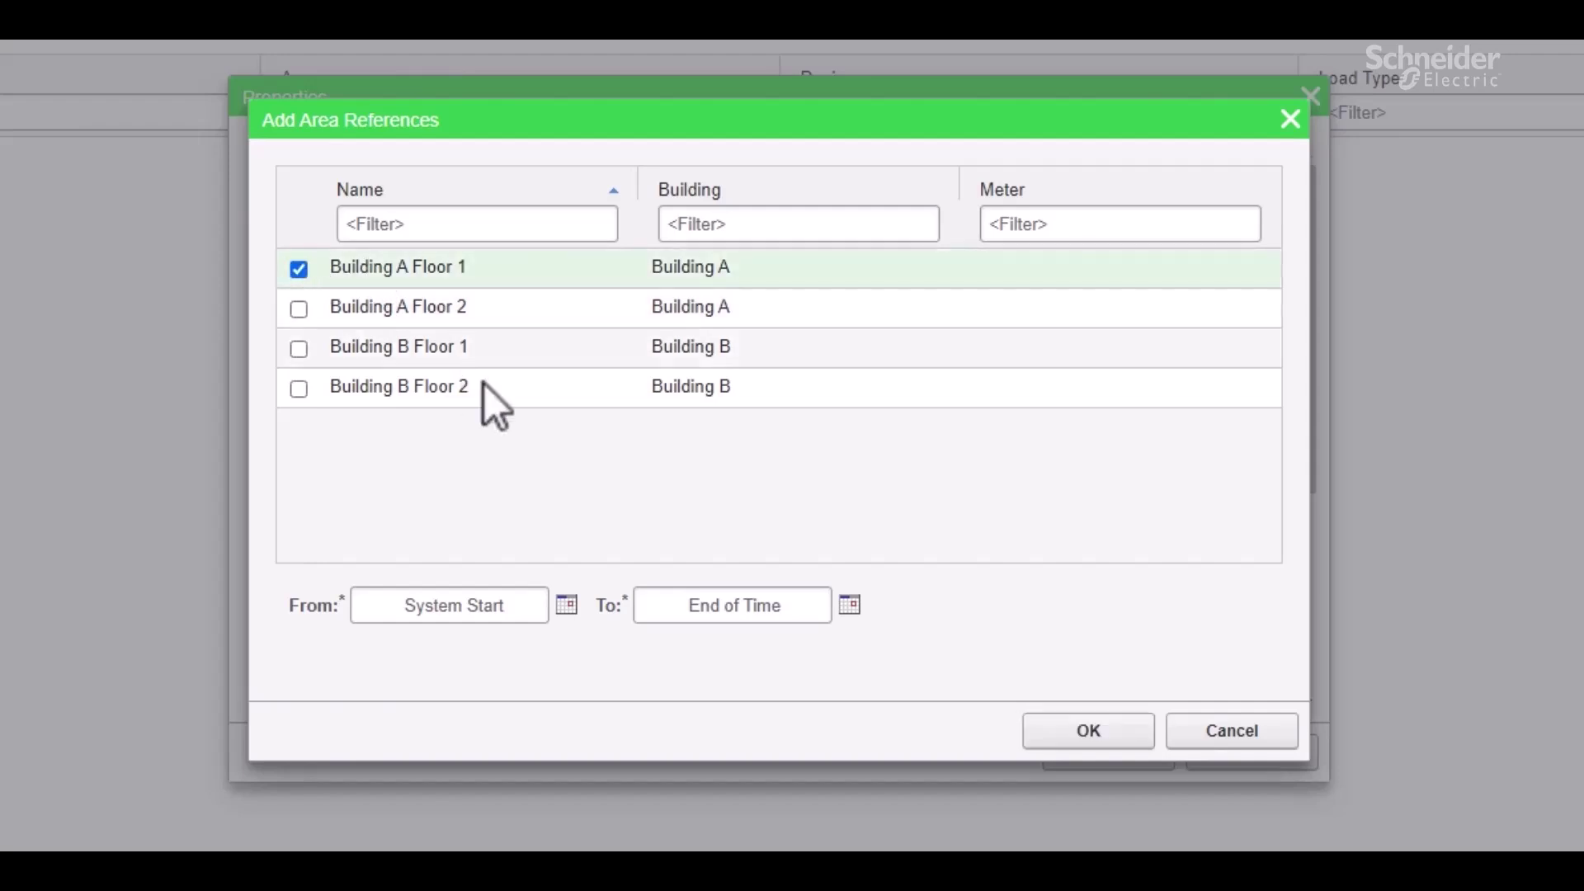
left_click(1088, 731)
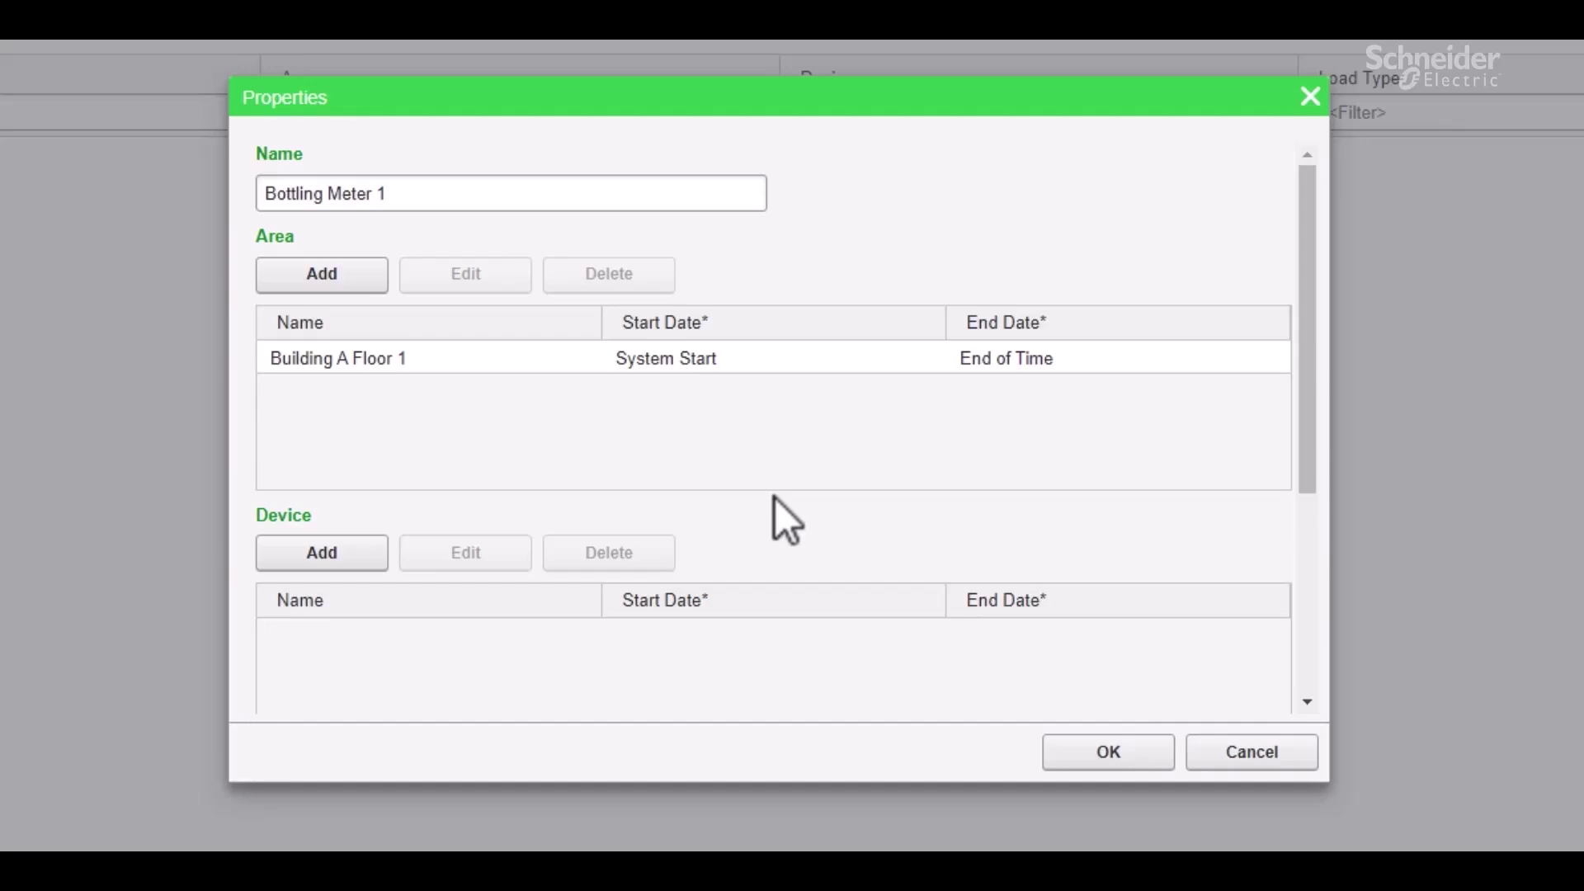
Assign the Bottling.Boiler device to Bottling Meter 1 and save the meter.
left_click(322, 558)
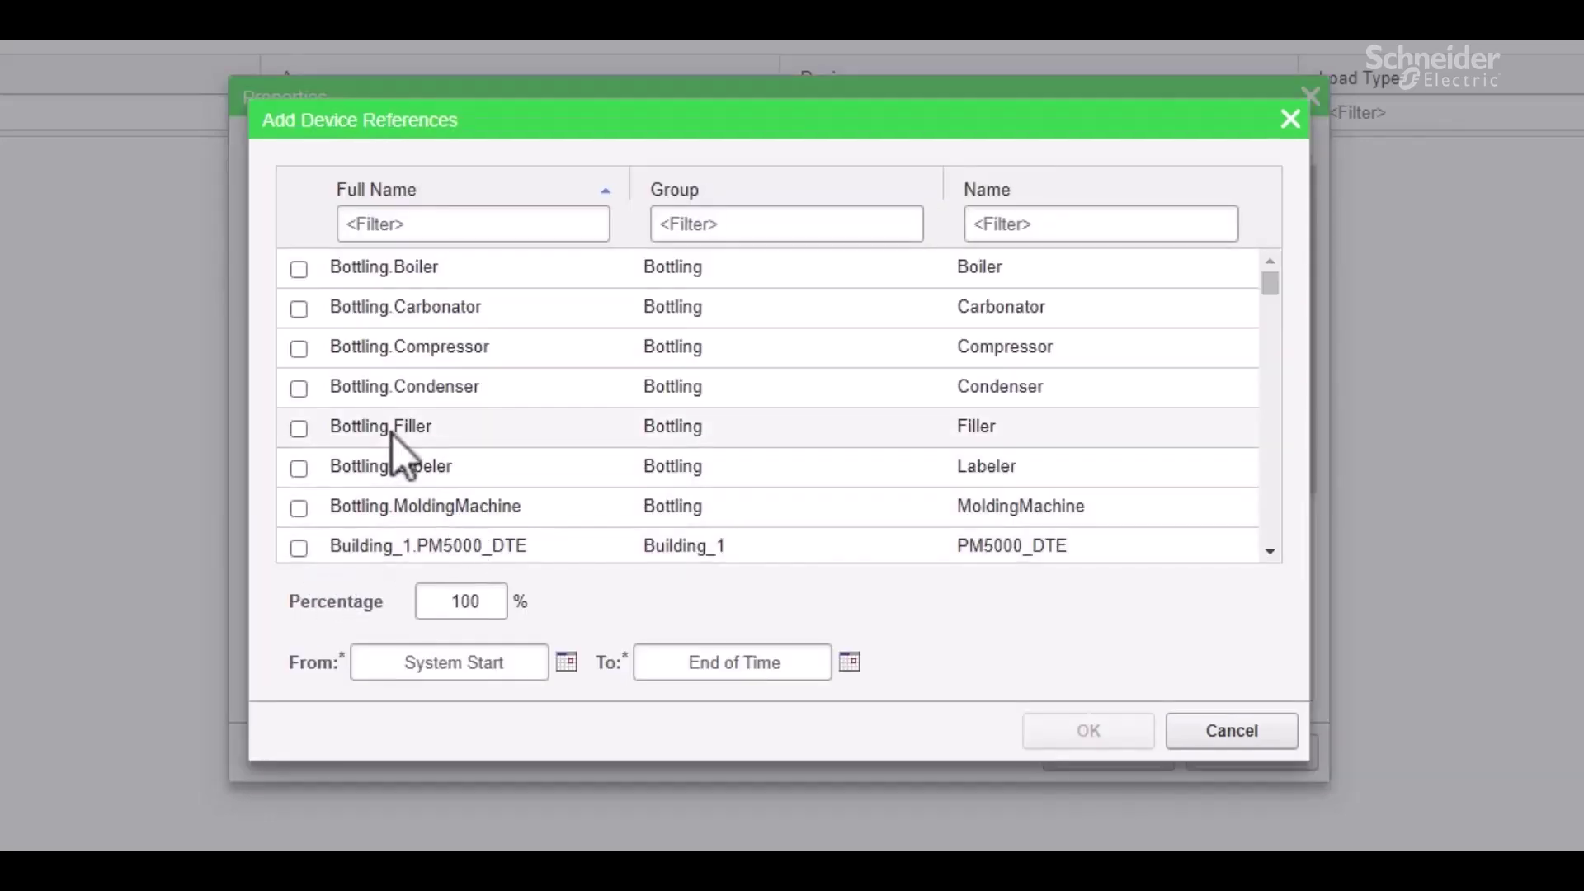
left_click(297, 271)
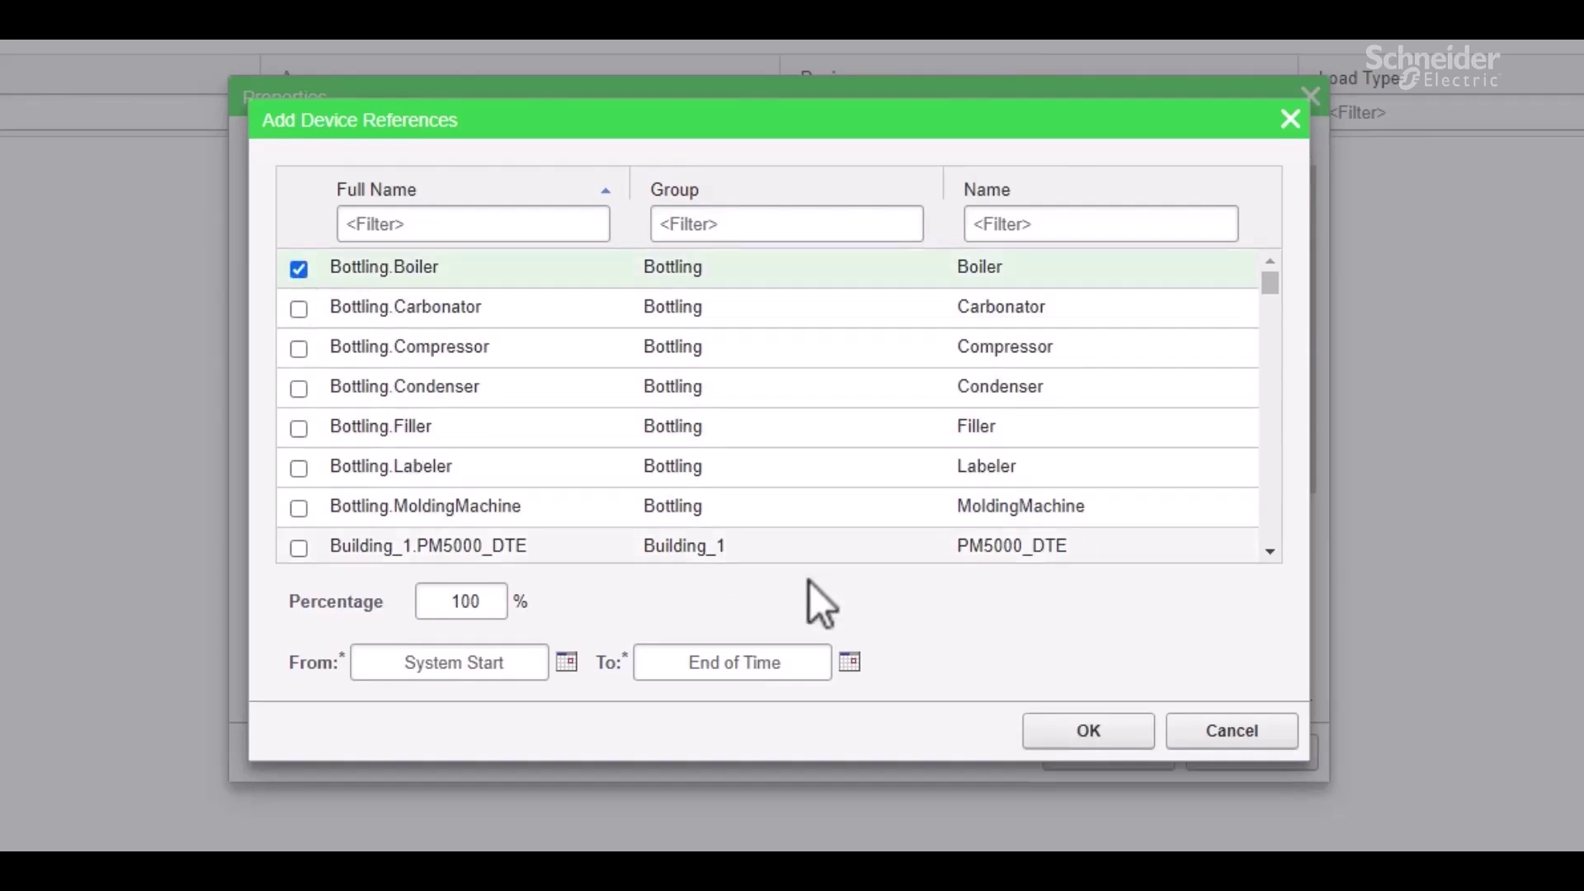
left_click(1089, 731)
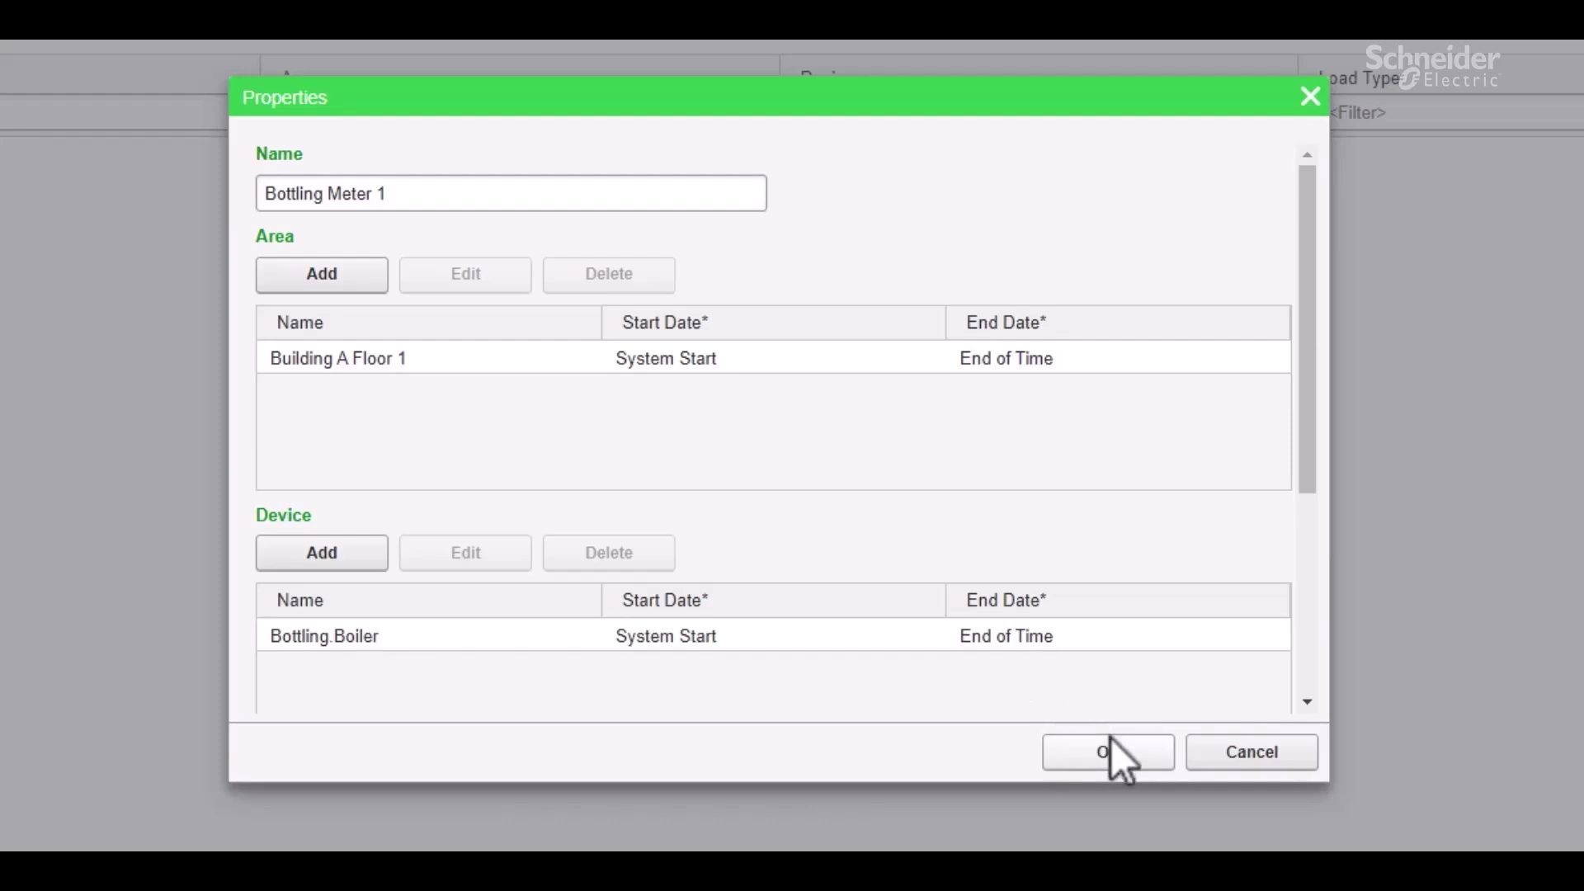
left_click(1123, 763)
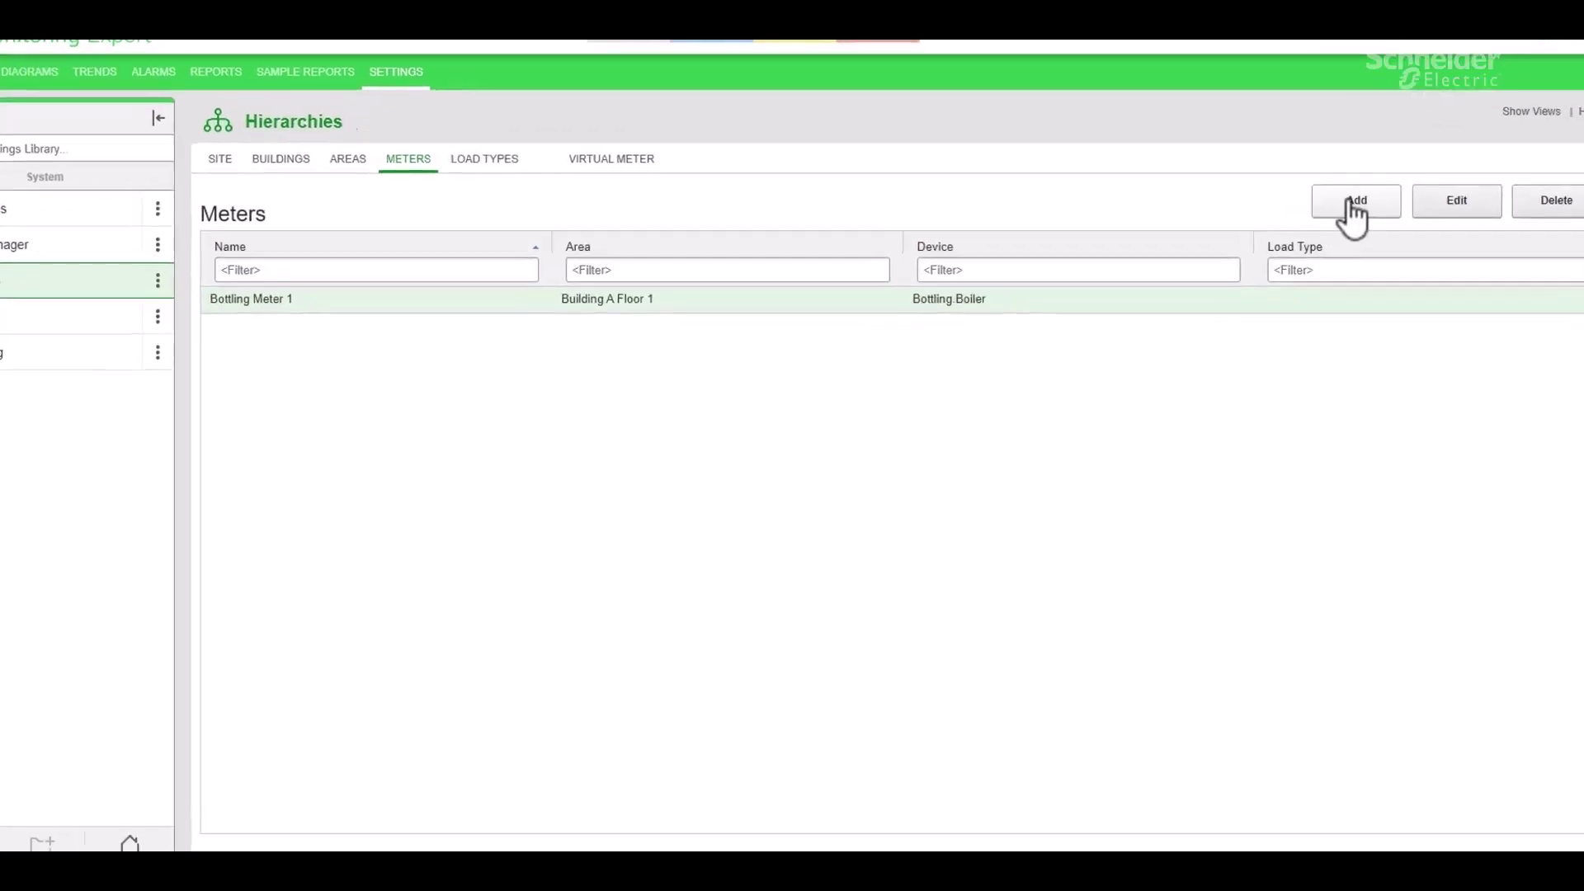
Create a meter named 'Bottling Meter 2' assigned to the Building A Floor 2 area.
left_click(1340, 234)
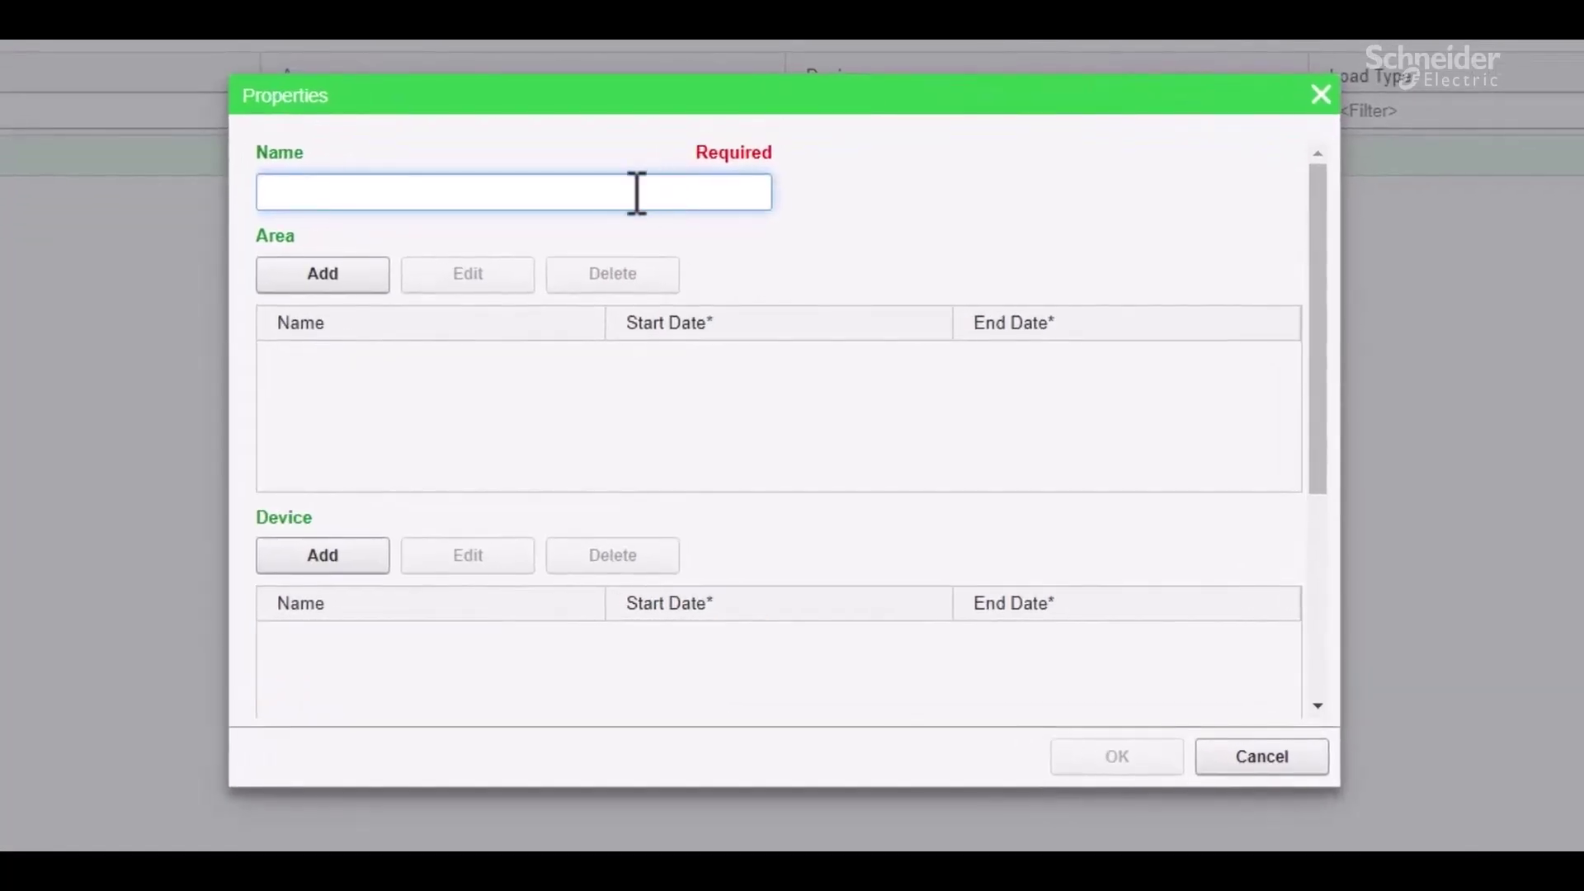
type("Bottling M")
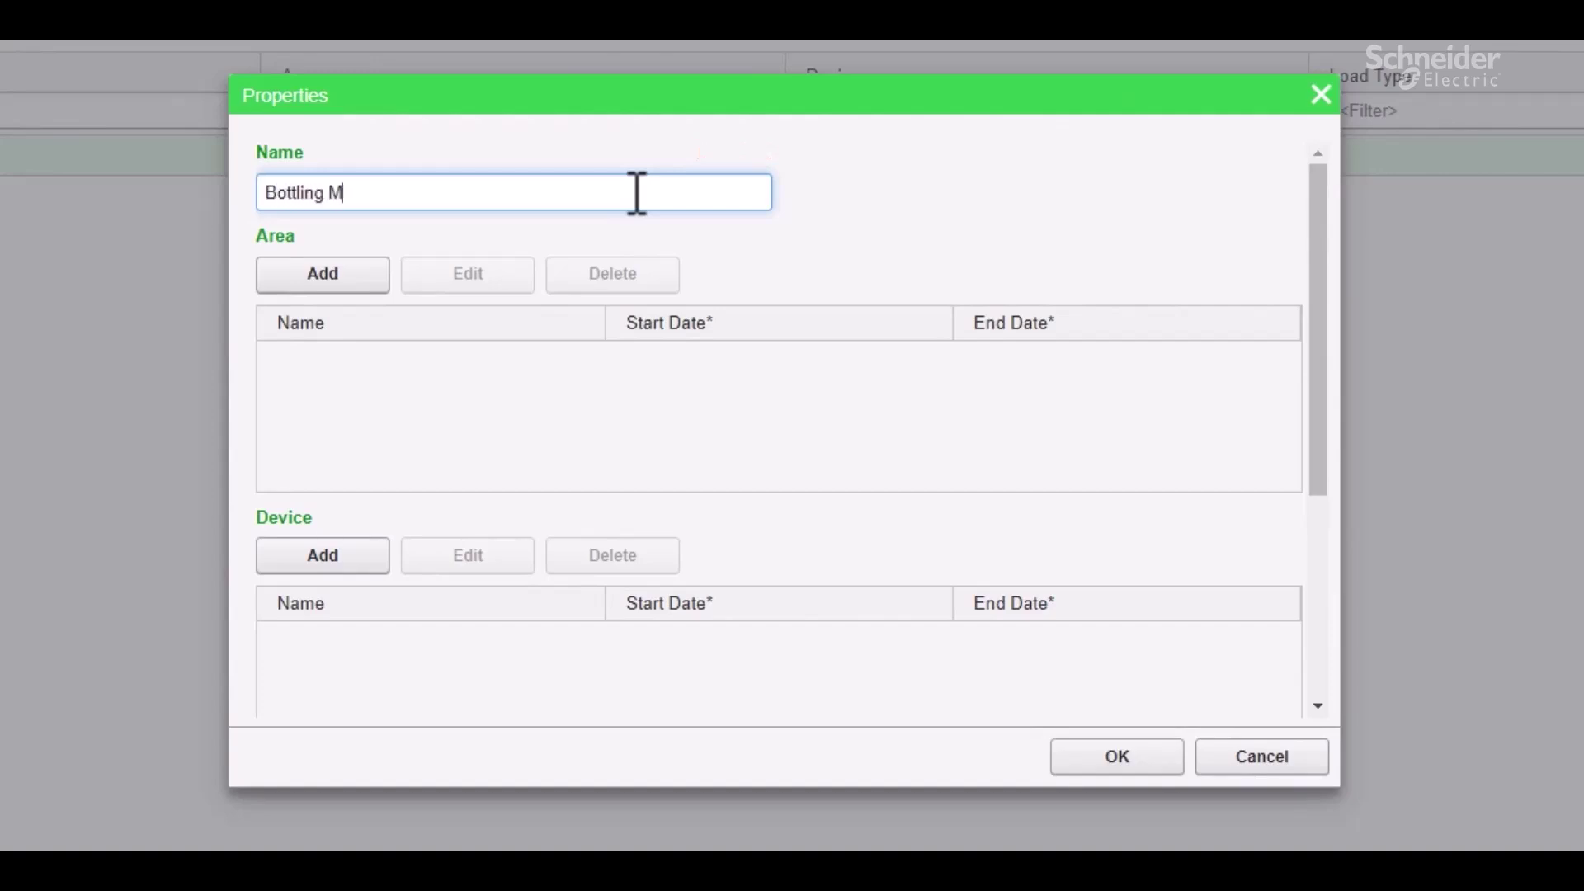
type("eter 2")
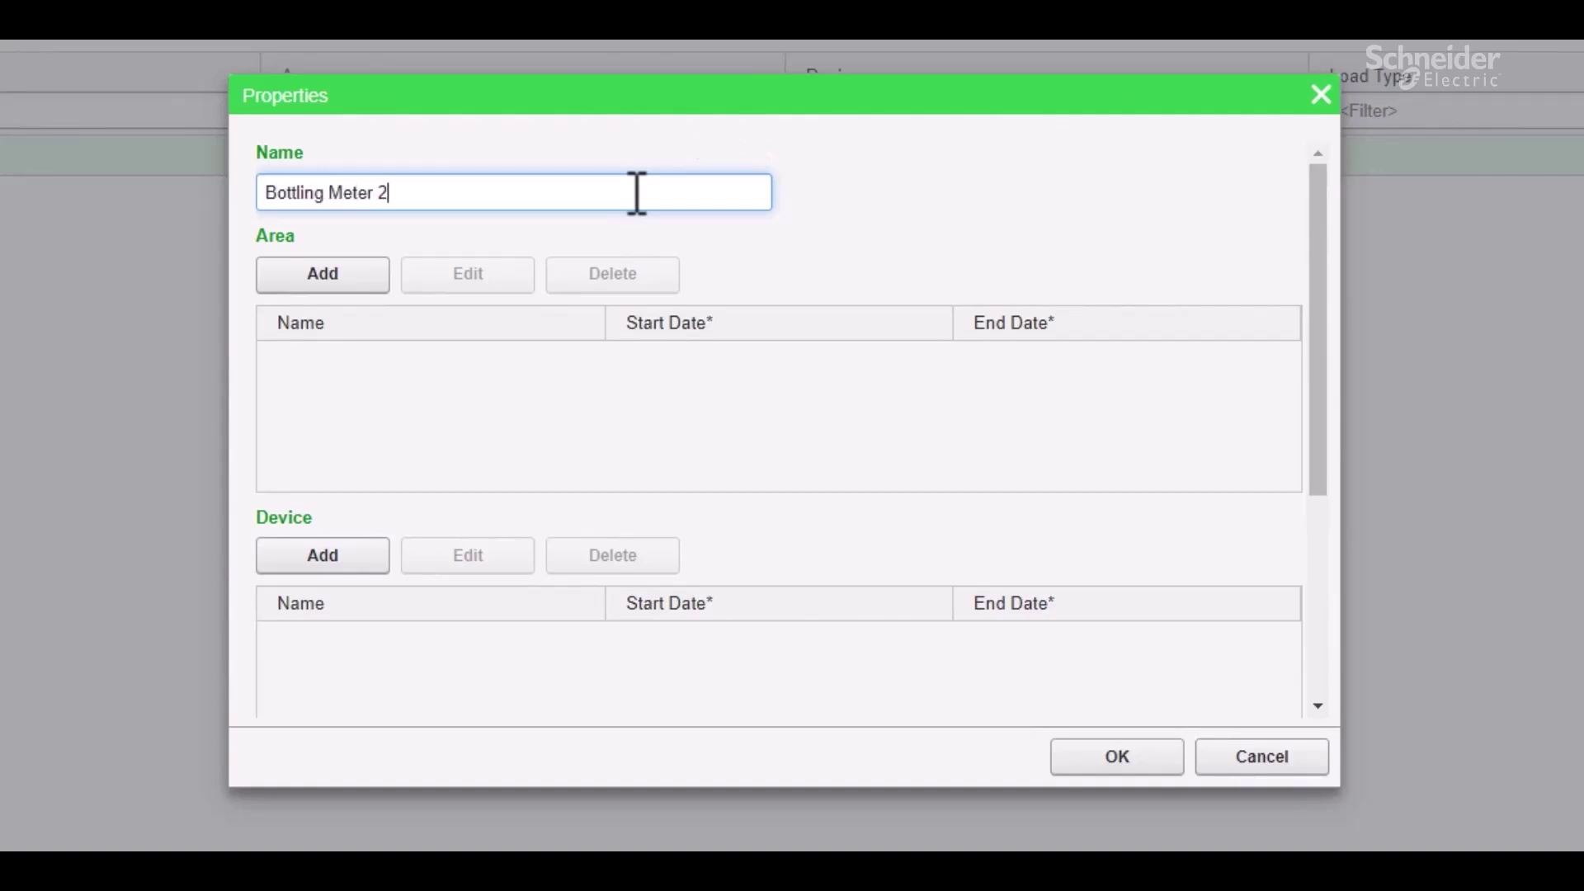
left_click(360, 277)
left_click(300, 311)
left_click(1064, 745)
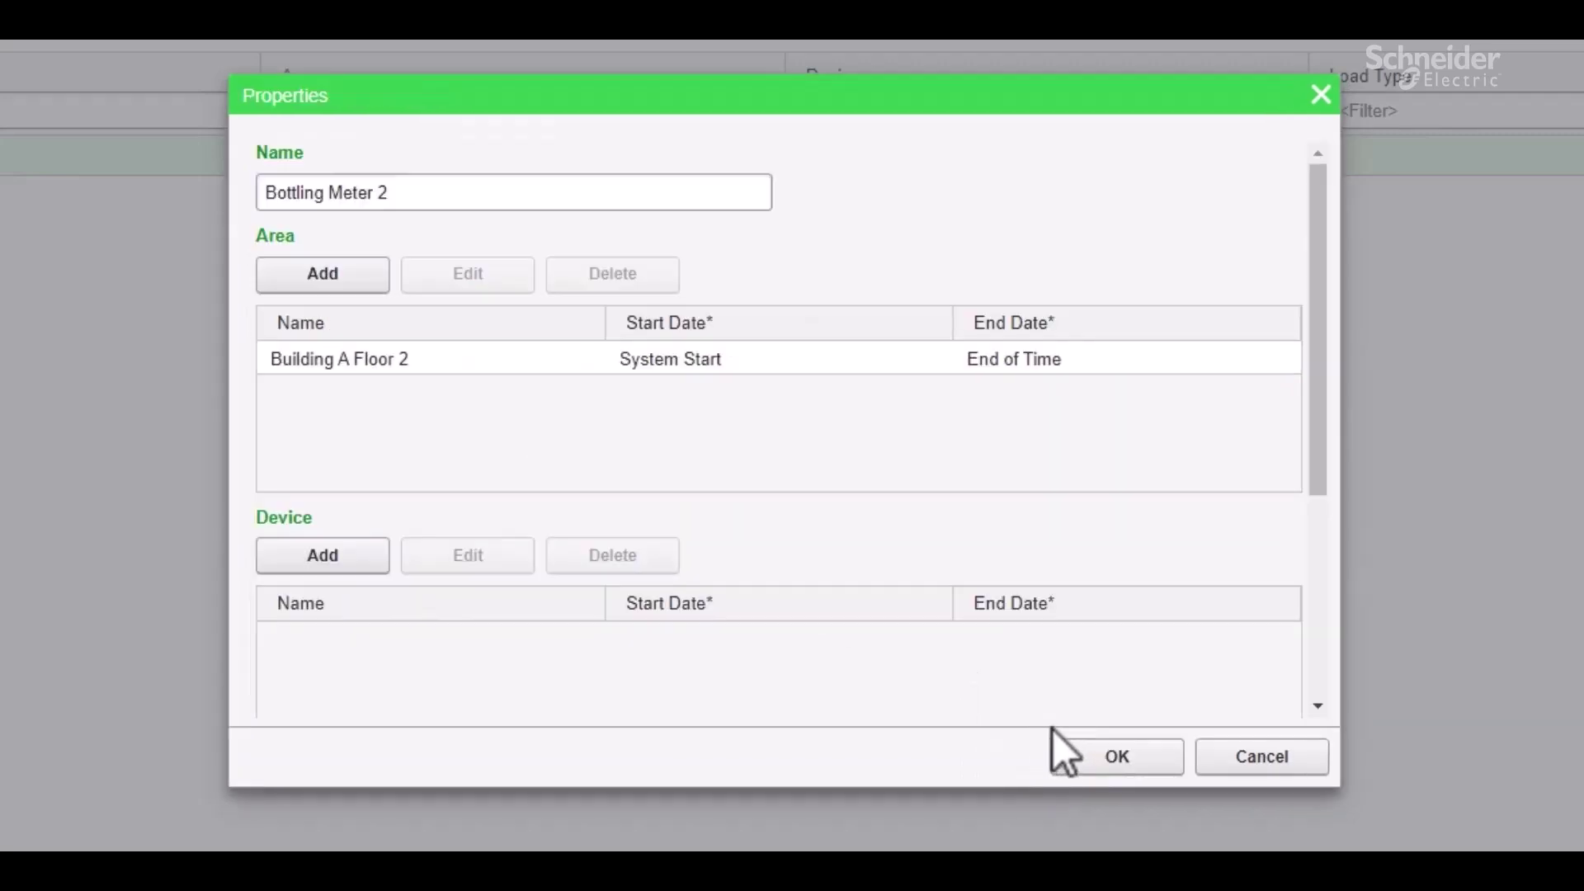
Attach the Bottling.Carbonator device to Bottling Meter 2 and save it.
left_click(326, 561)
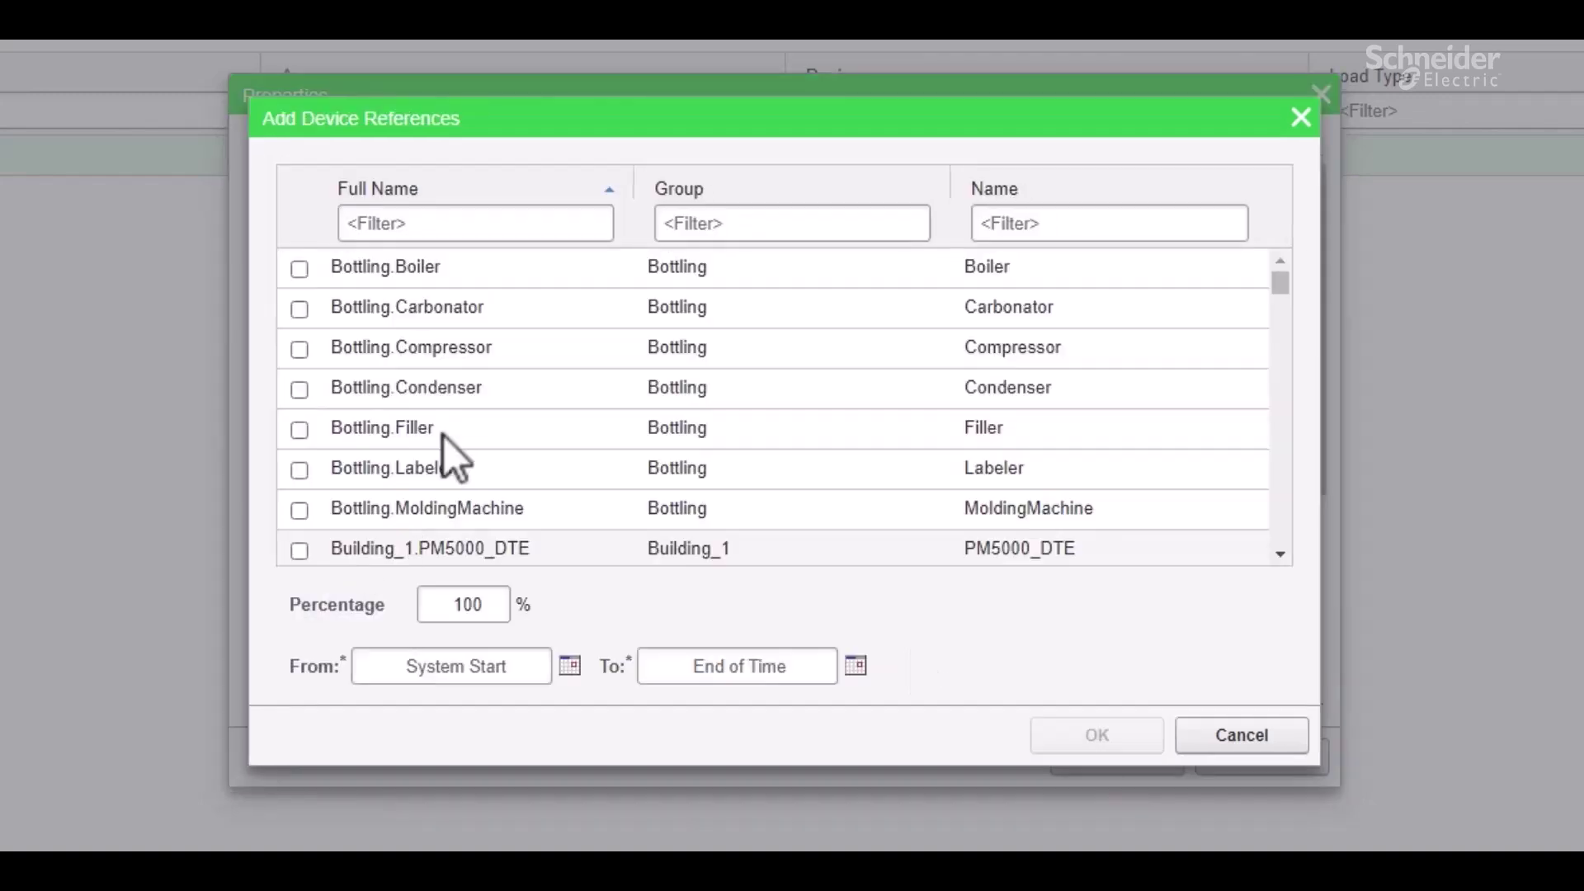
left_click(301, 309)
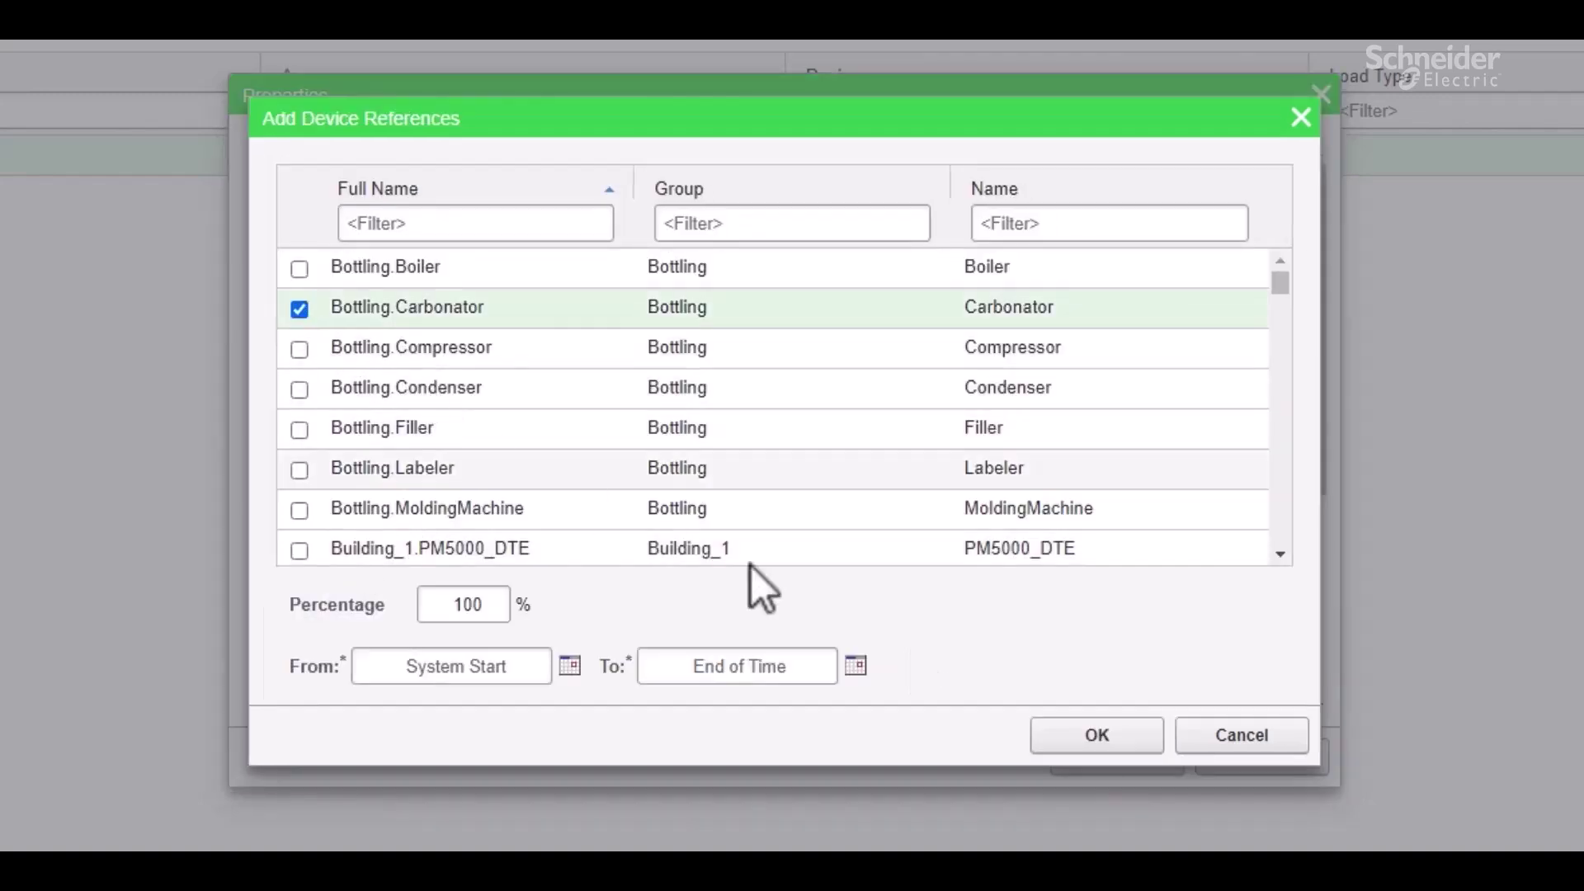
left_click(1097, 737)
left_click(1101, 747)
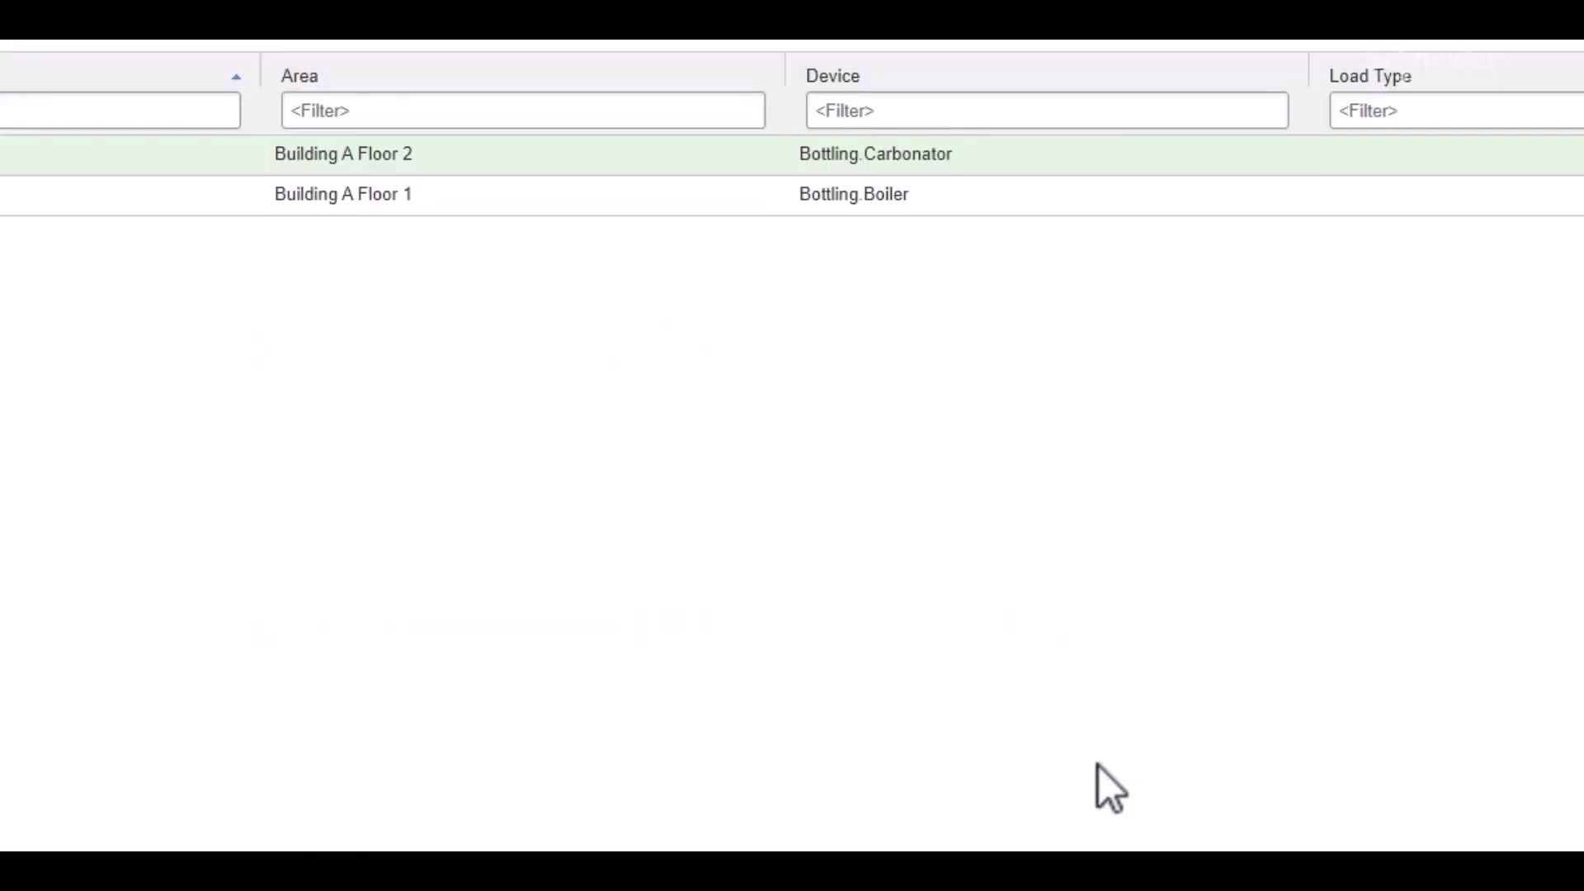
Create a meter named 'Bottling Meter 3' assigned to the Building B Floor 1 area.
left_click(1446, 45)
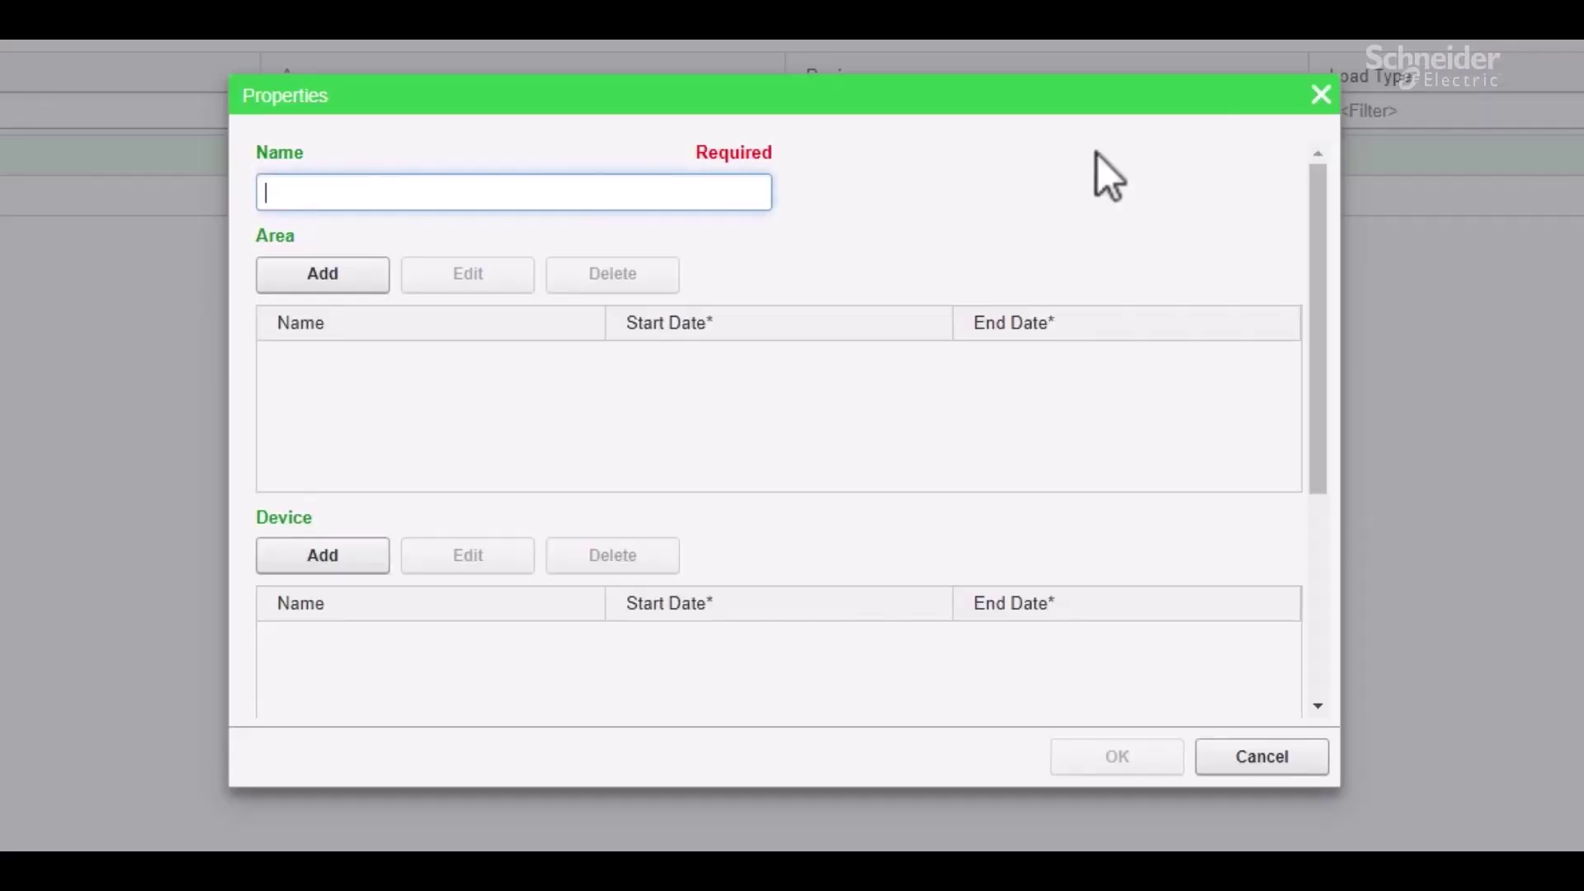
type("Bot")
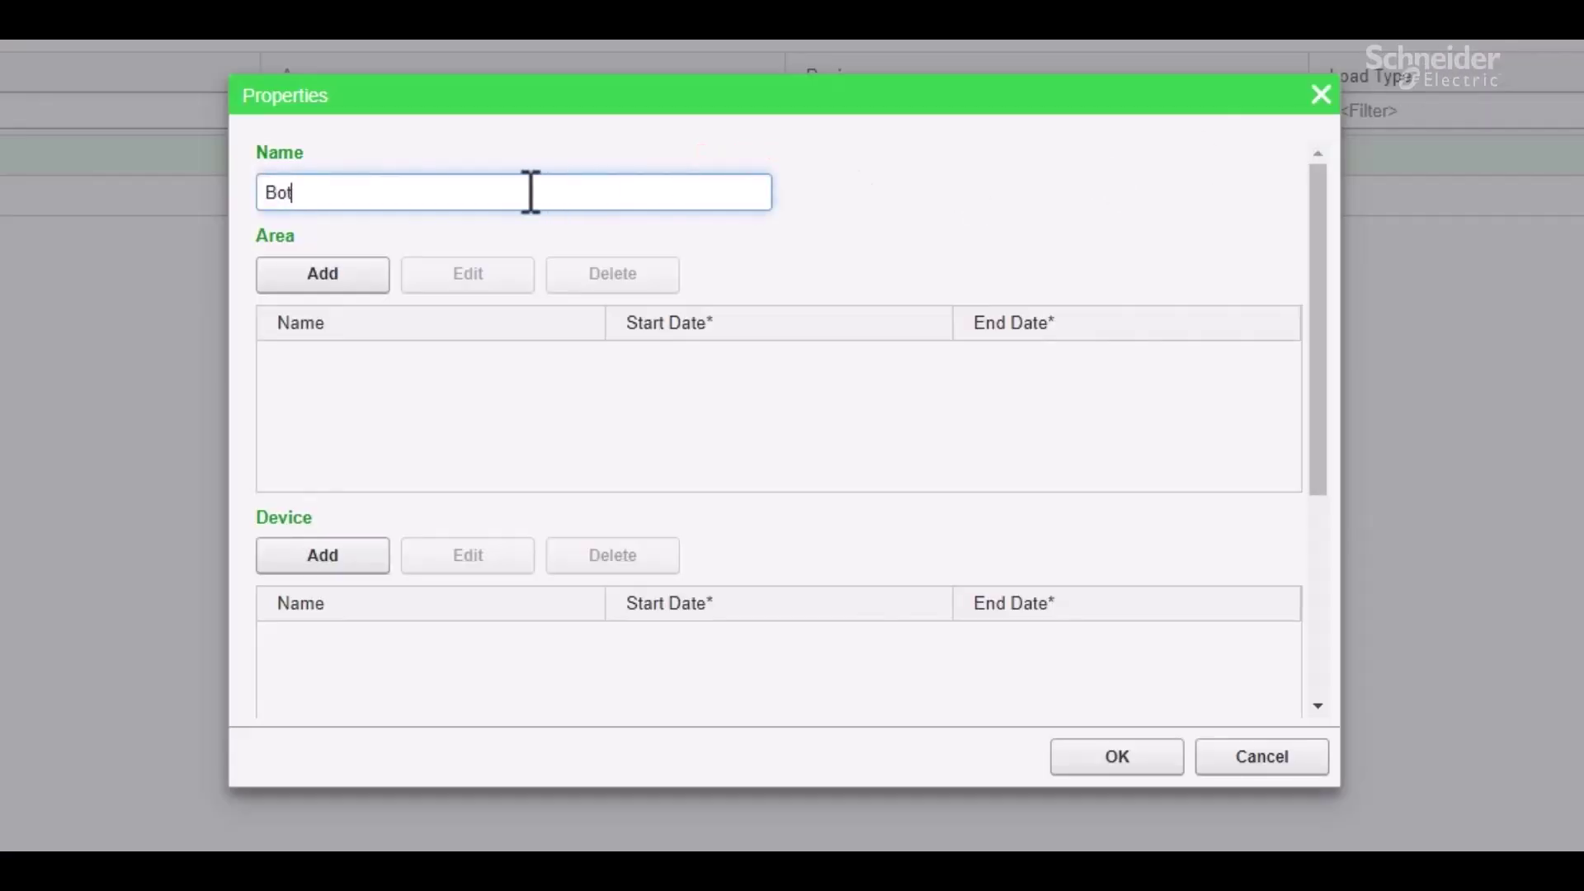
type("tling Meter 3")
left_click(320, 275)
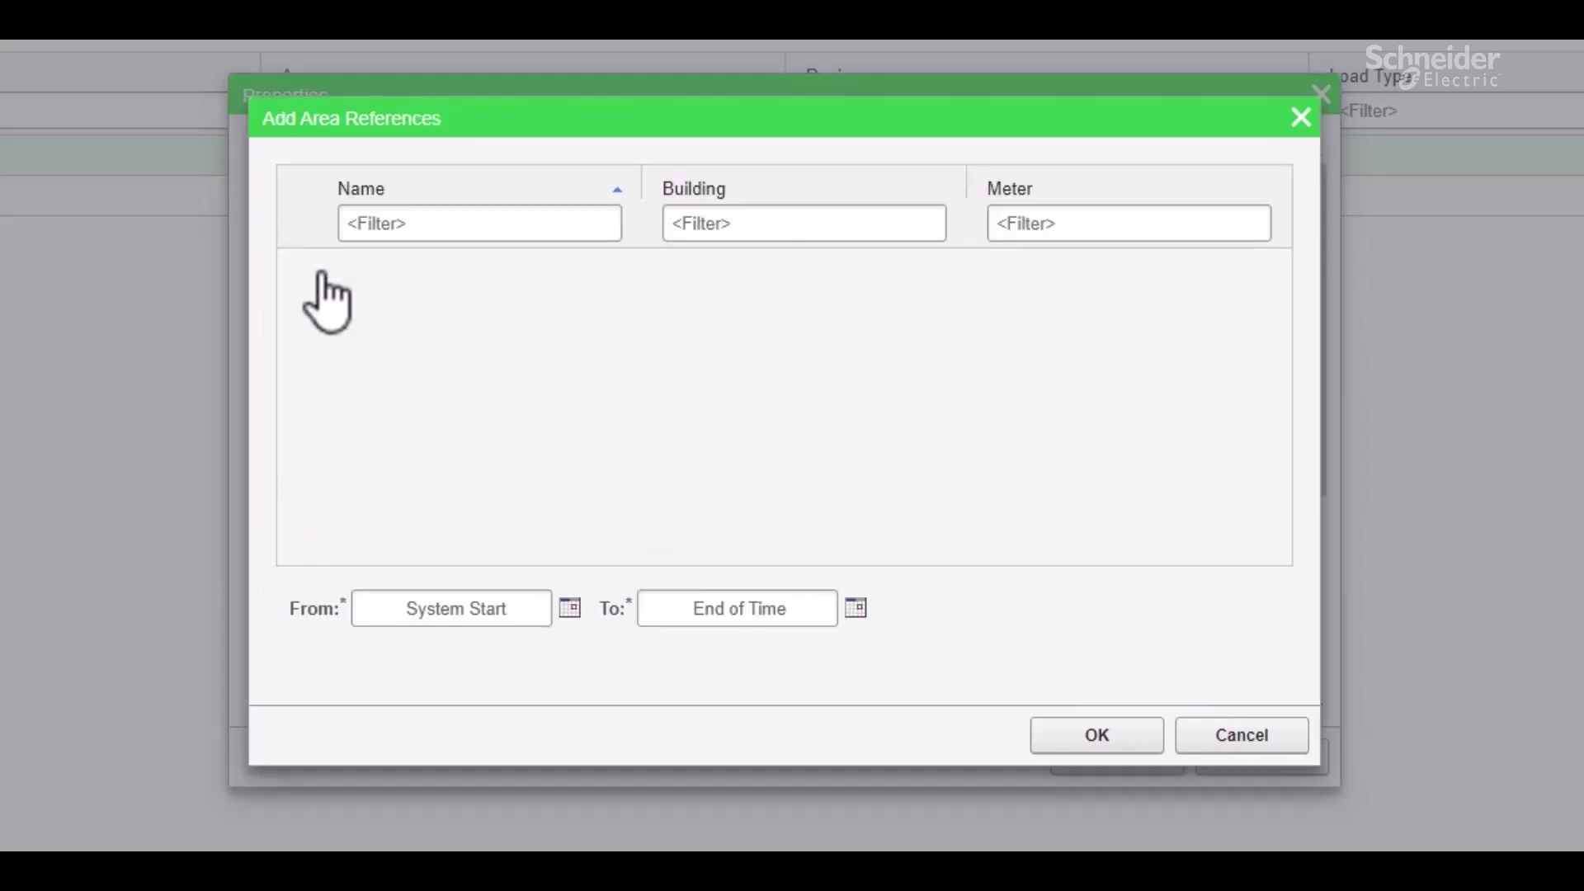
left_click(299, 349)
left_click(1085, 738)
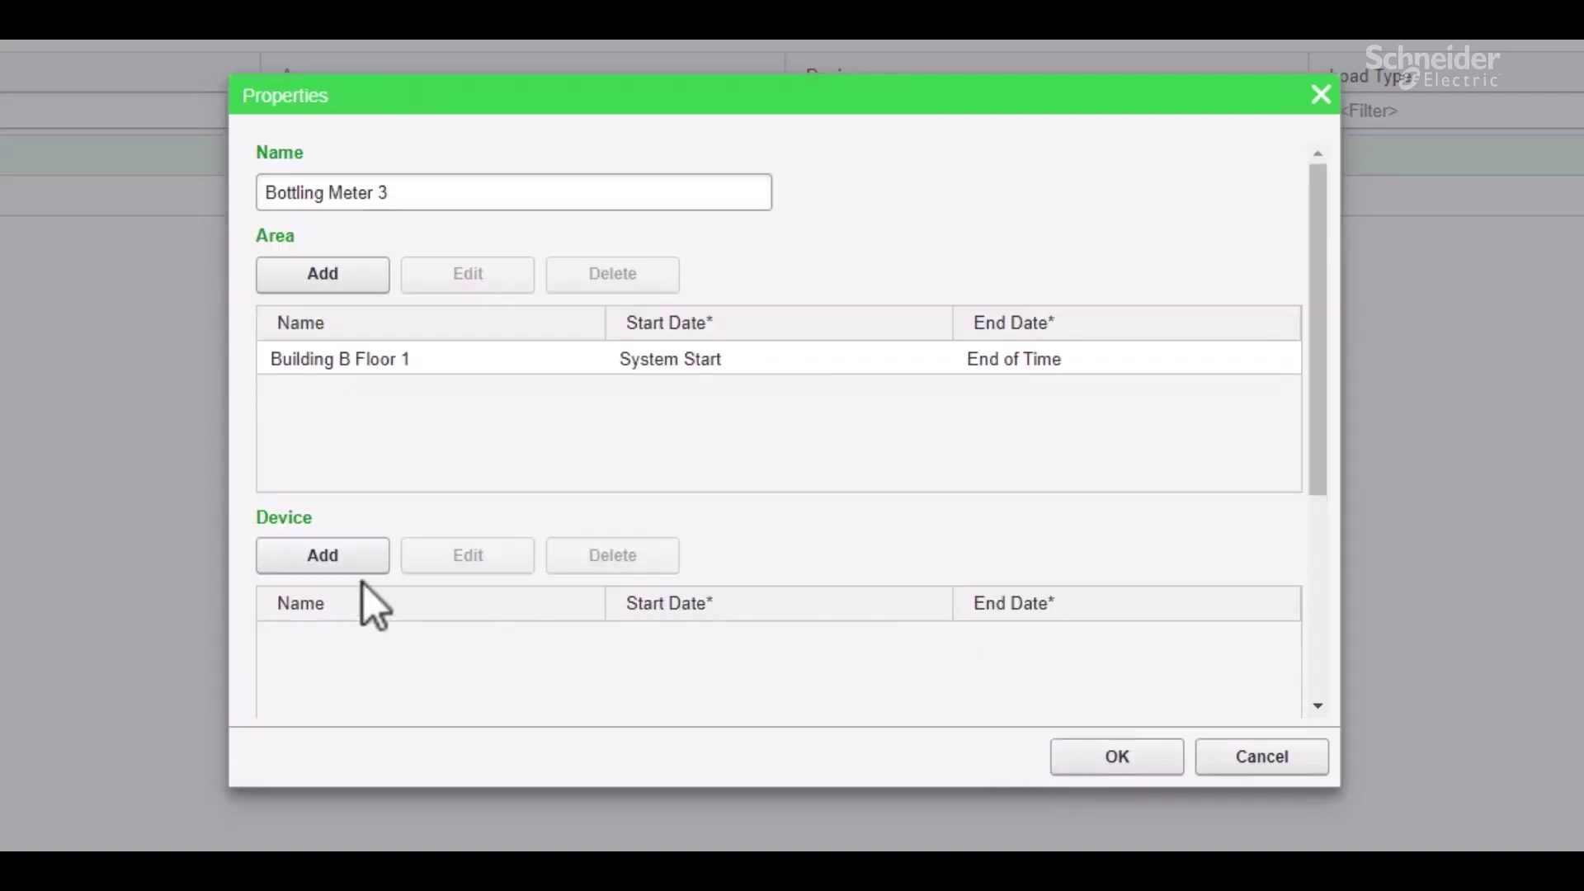
Attach the Bottling.Compressor device to Bottling Meter 3 and save it.
left_click(320, 557)
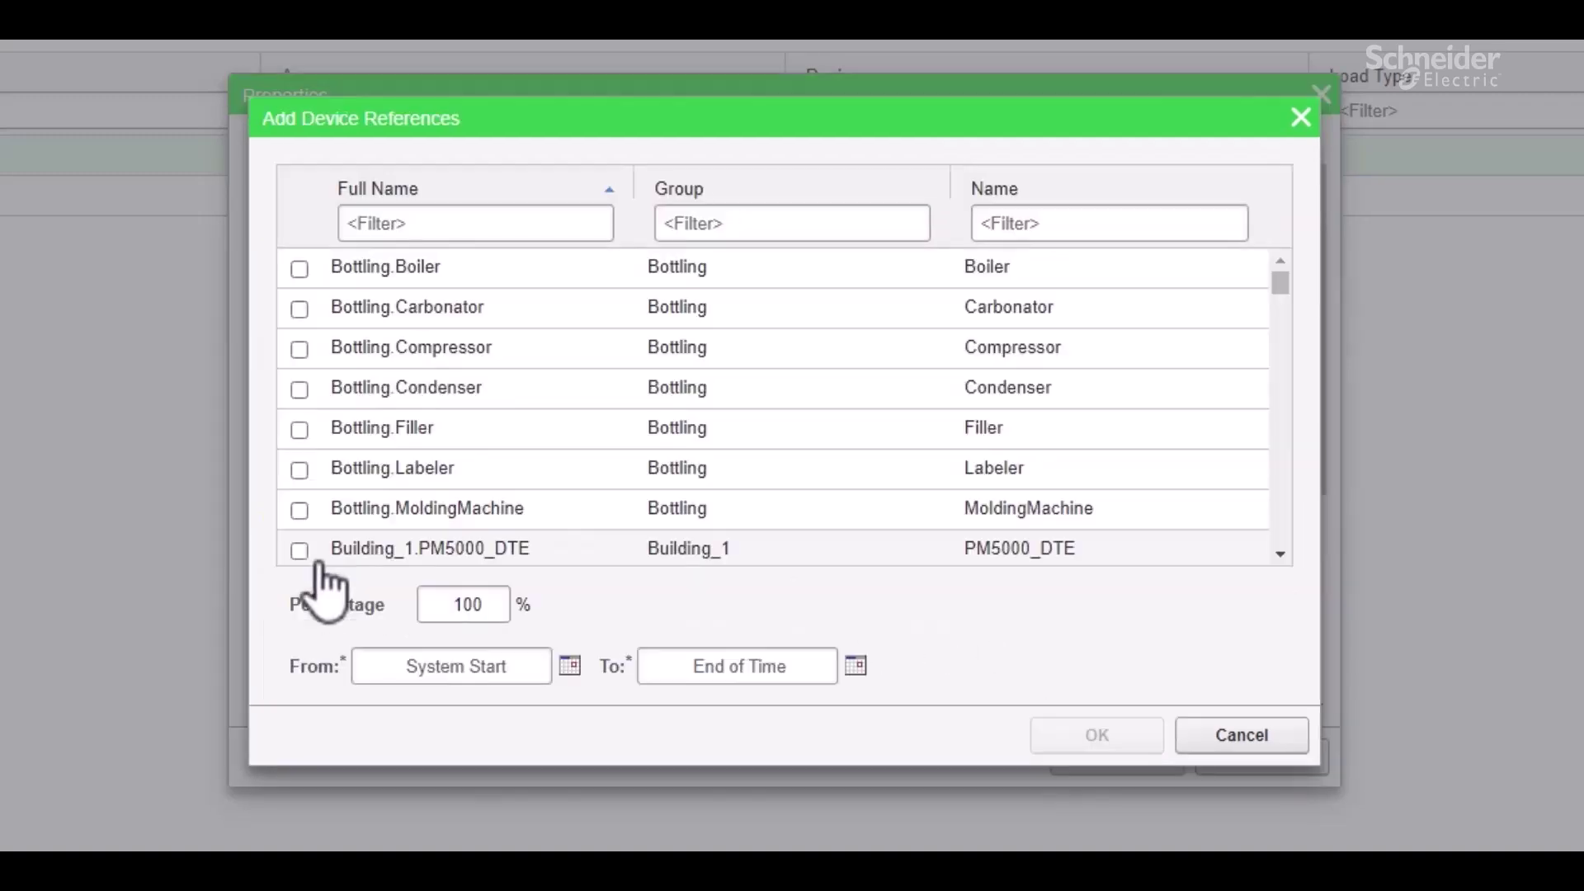
left_click(299, 351)
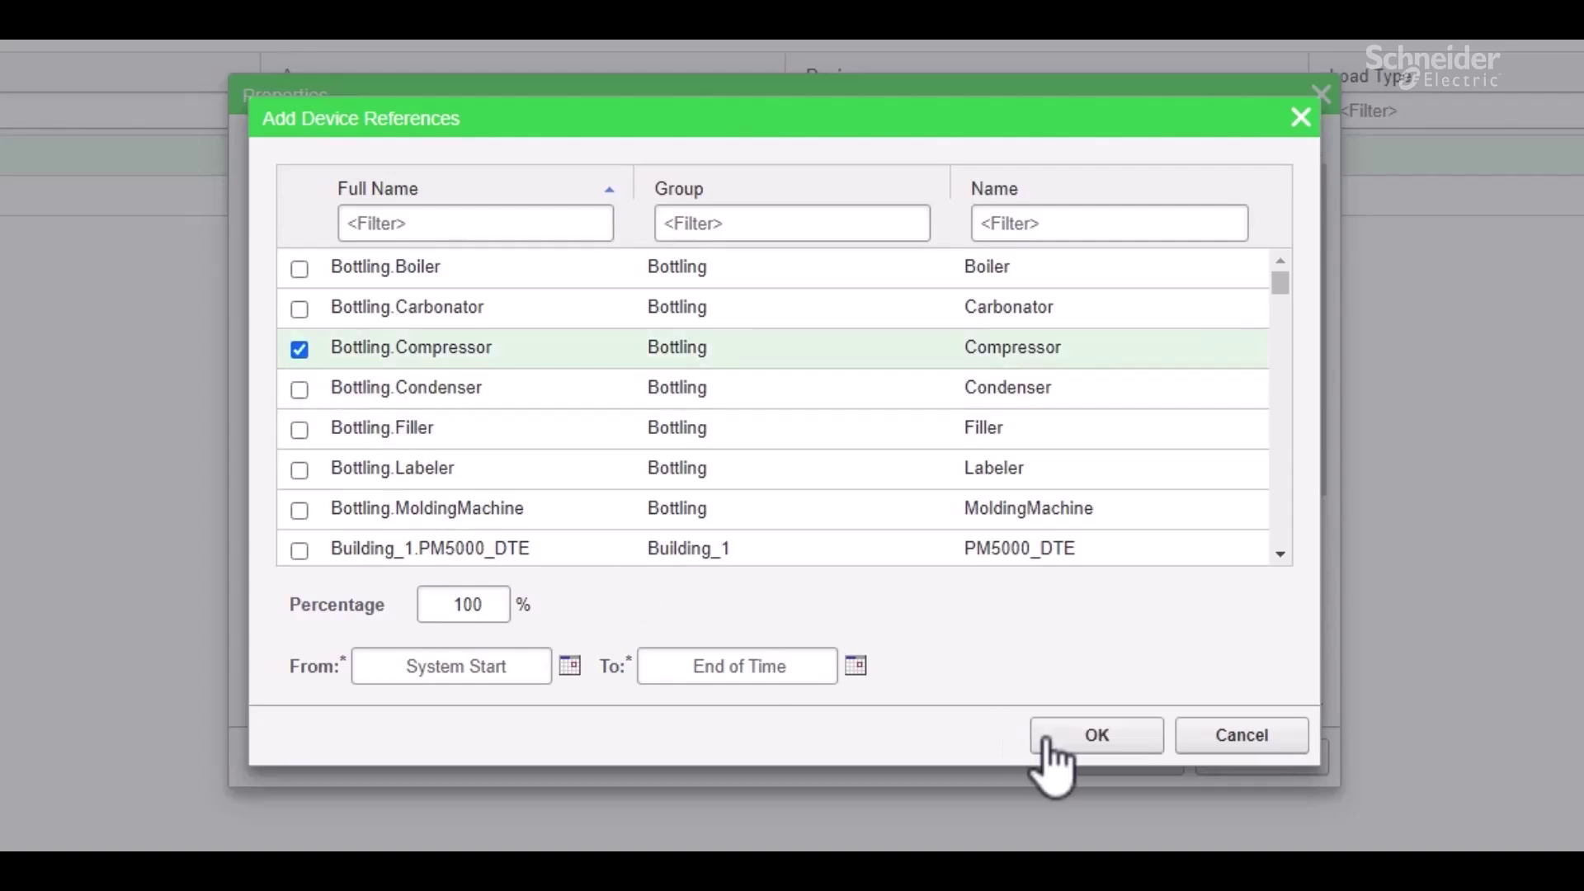
left_click(1082, 735)
left_click(1103, 752)
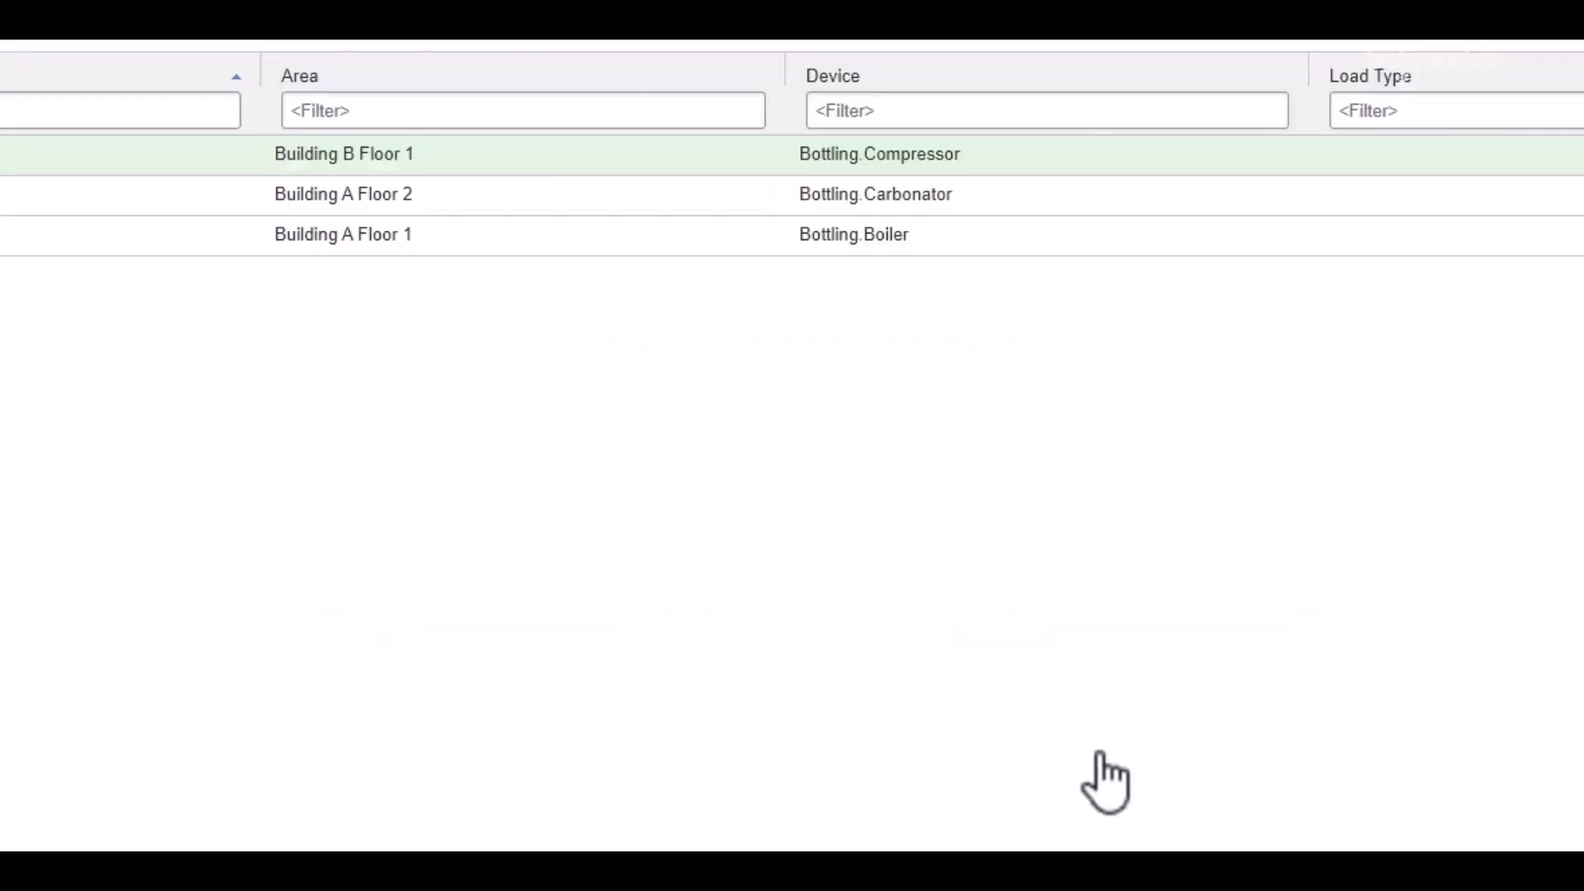
Create a meter named 'Bottling Meter 4' assigned to the Building B Floor 2 area.
left_click(1475, 41)
type("Bo")
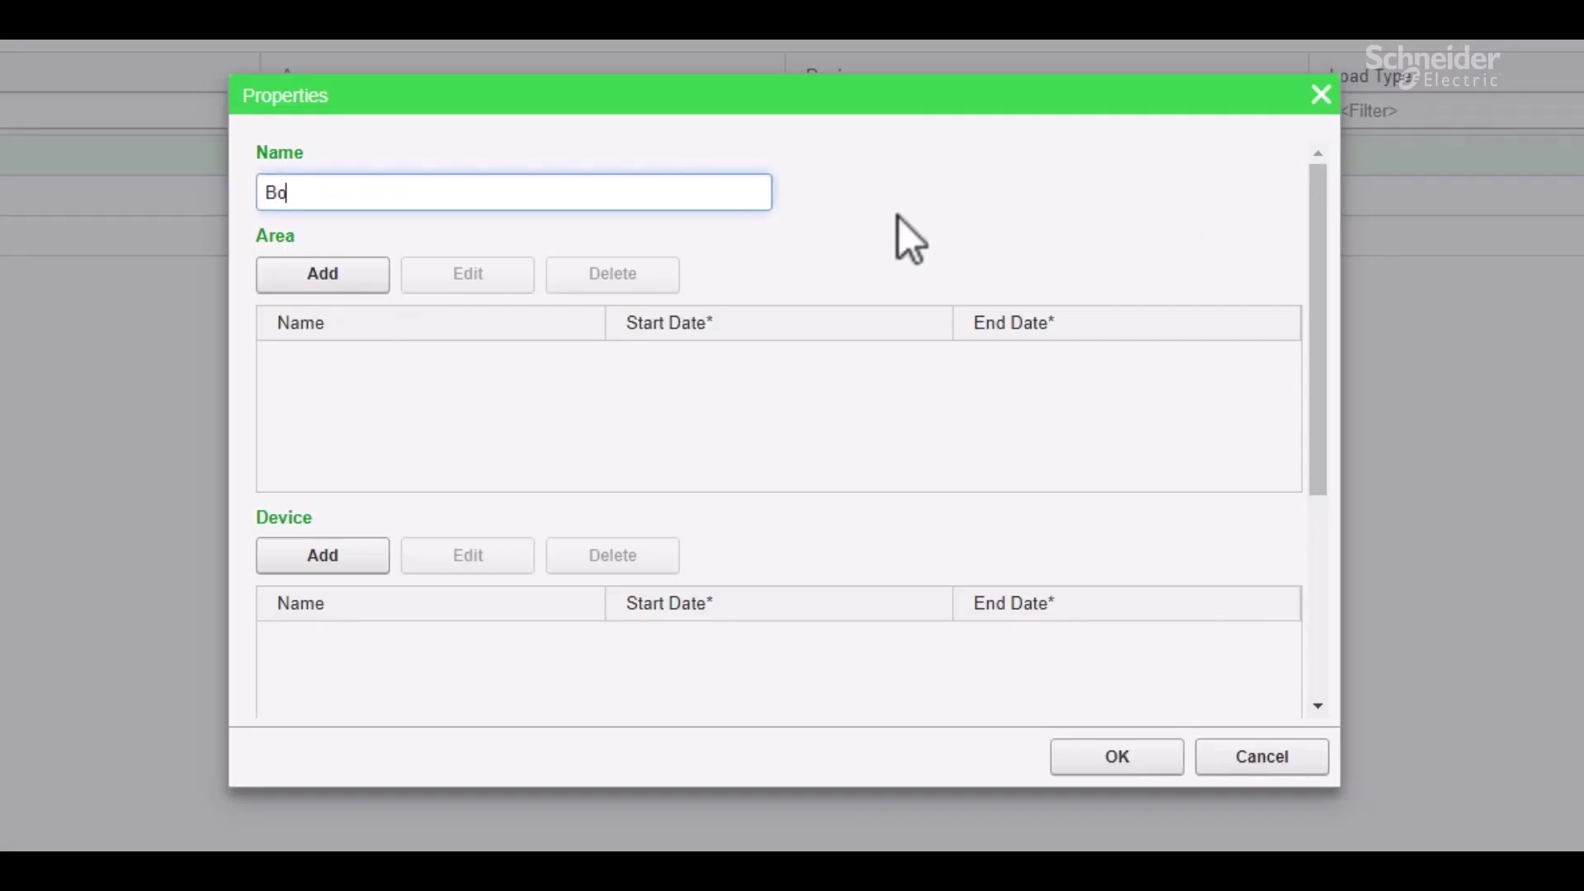
type("ttling Meter 4")
left_click(325, 280)
left_click(298, 389)
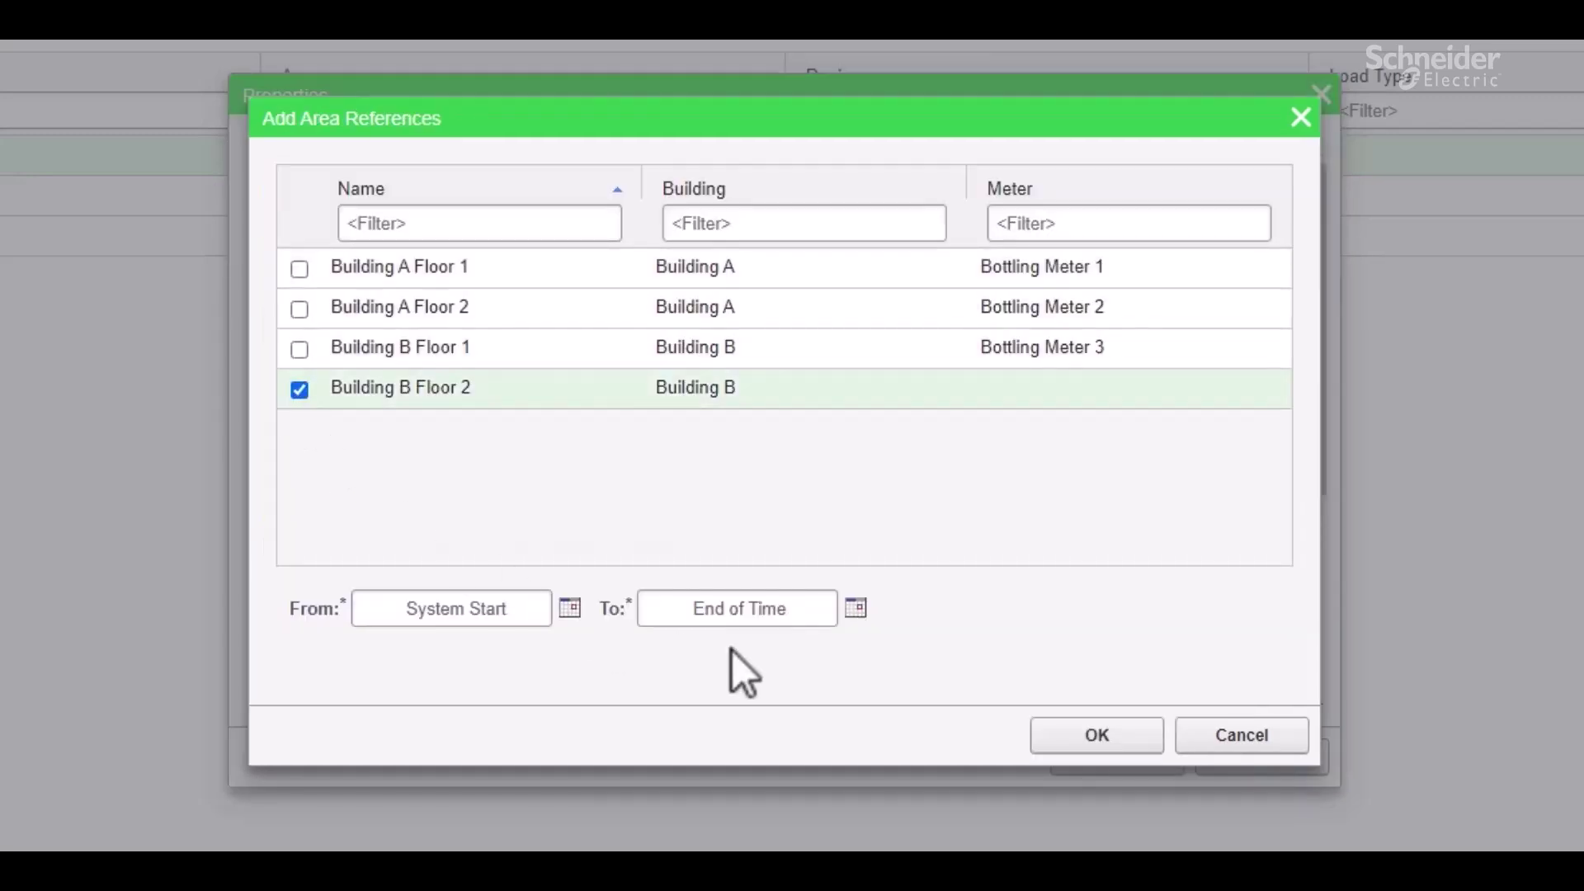
left_click(1096, 737)
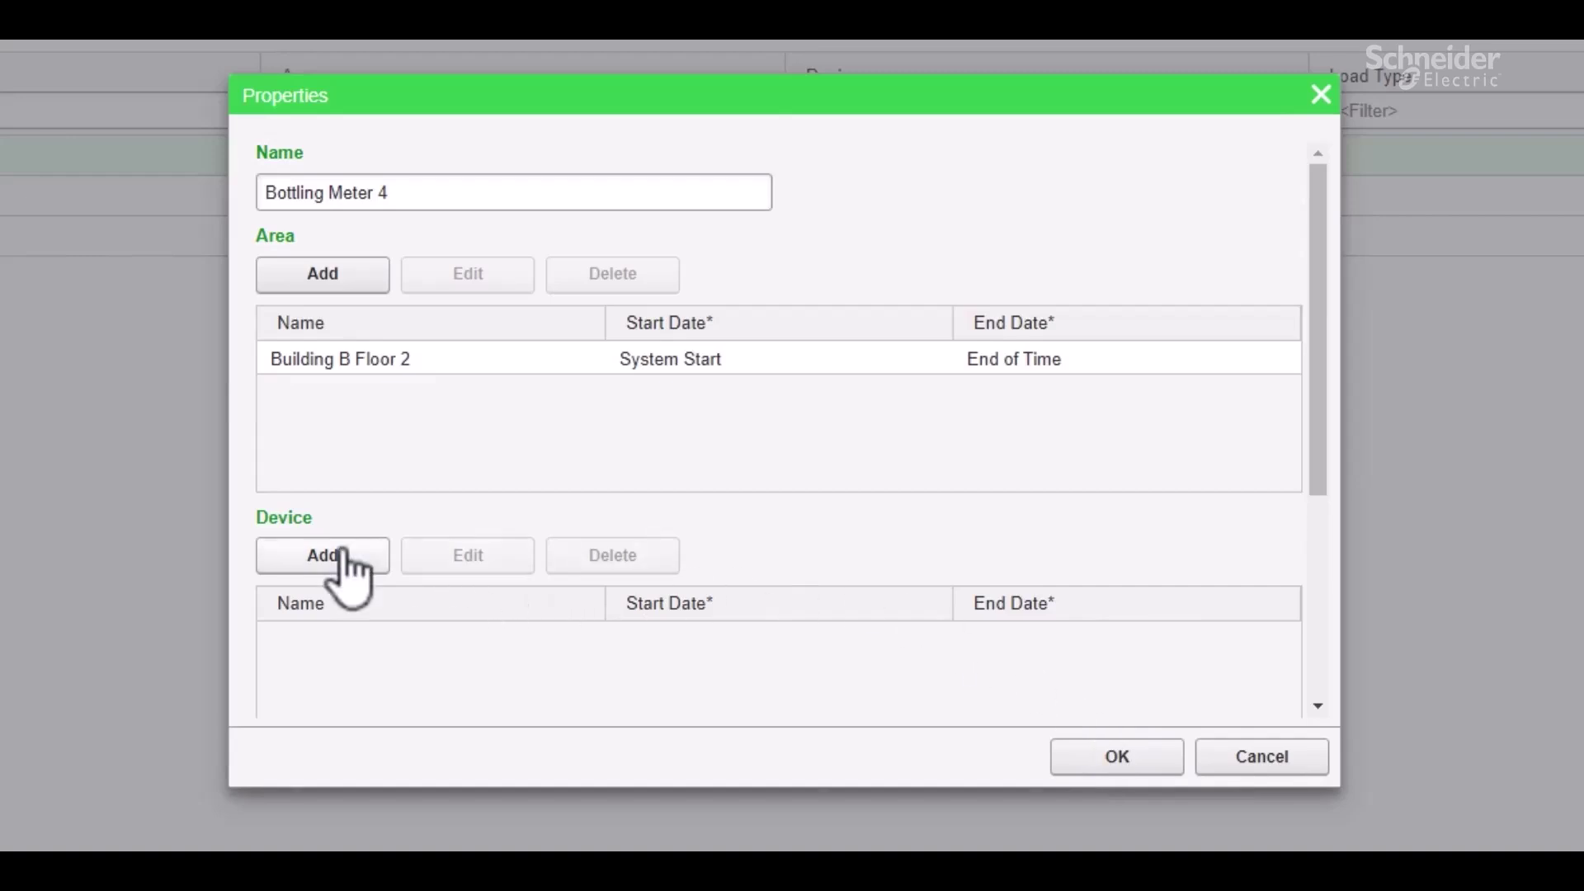
Attach the Bottling.Condenser device to Bottling Meter 4 and save it.
left_click(338, 557)
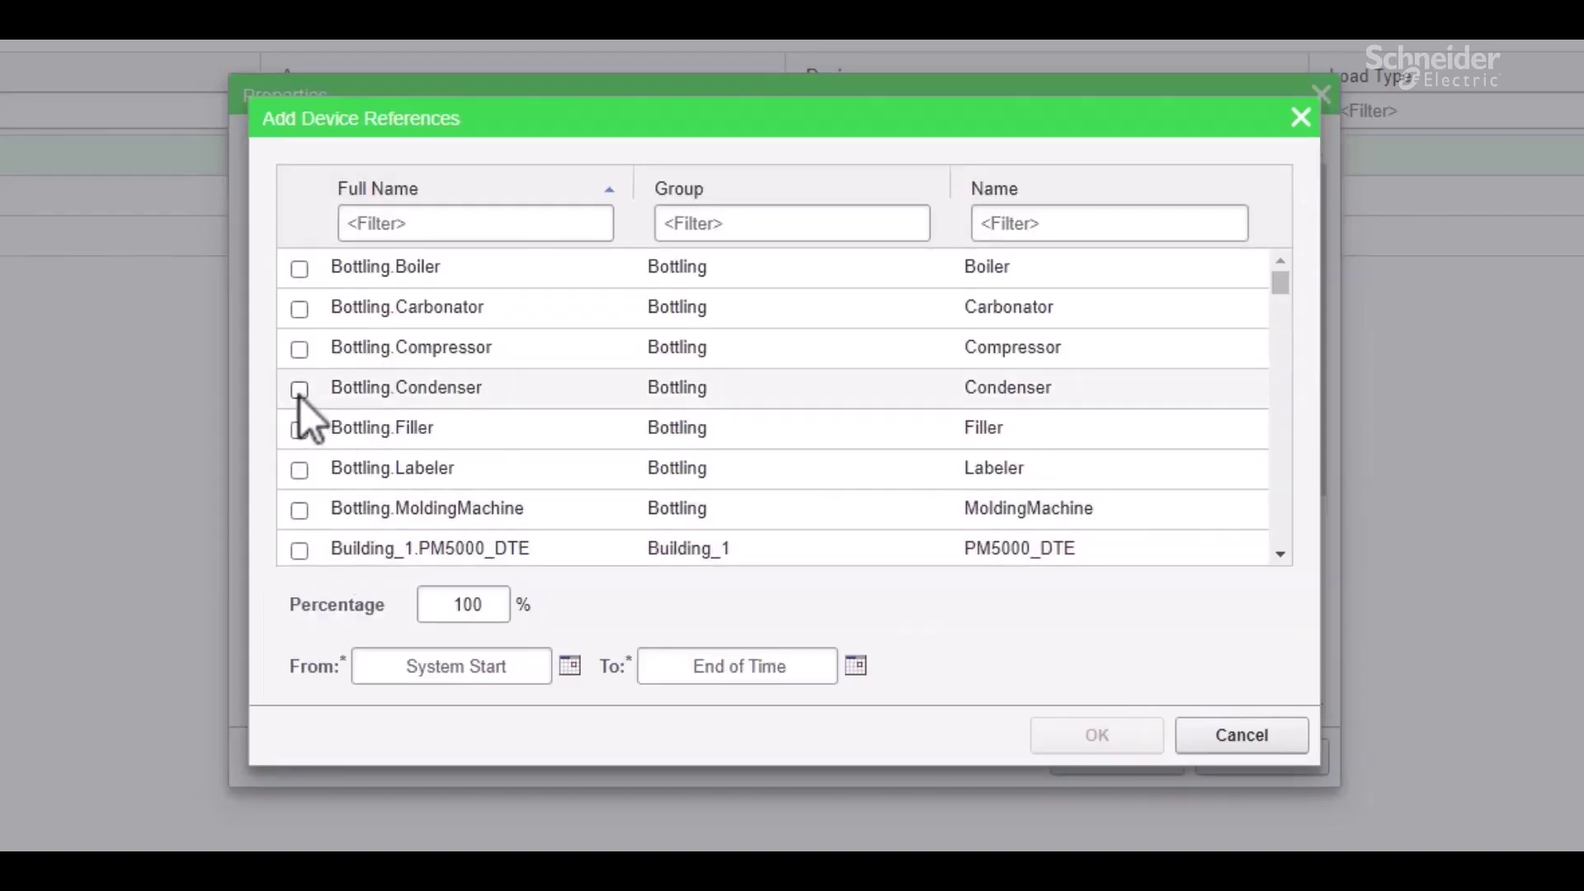
left_click(300, 391)
left_click(1104, 737)
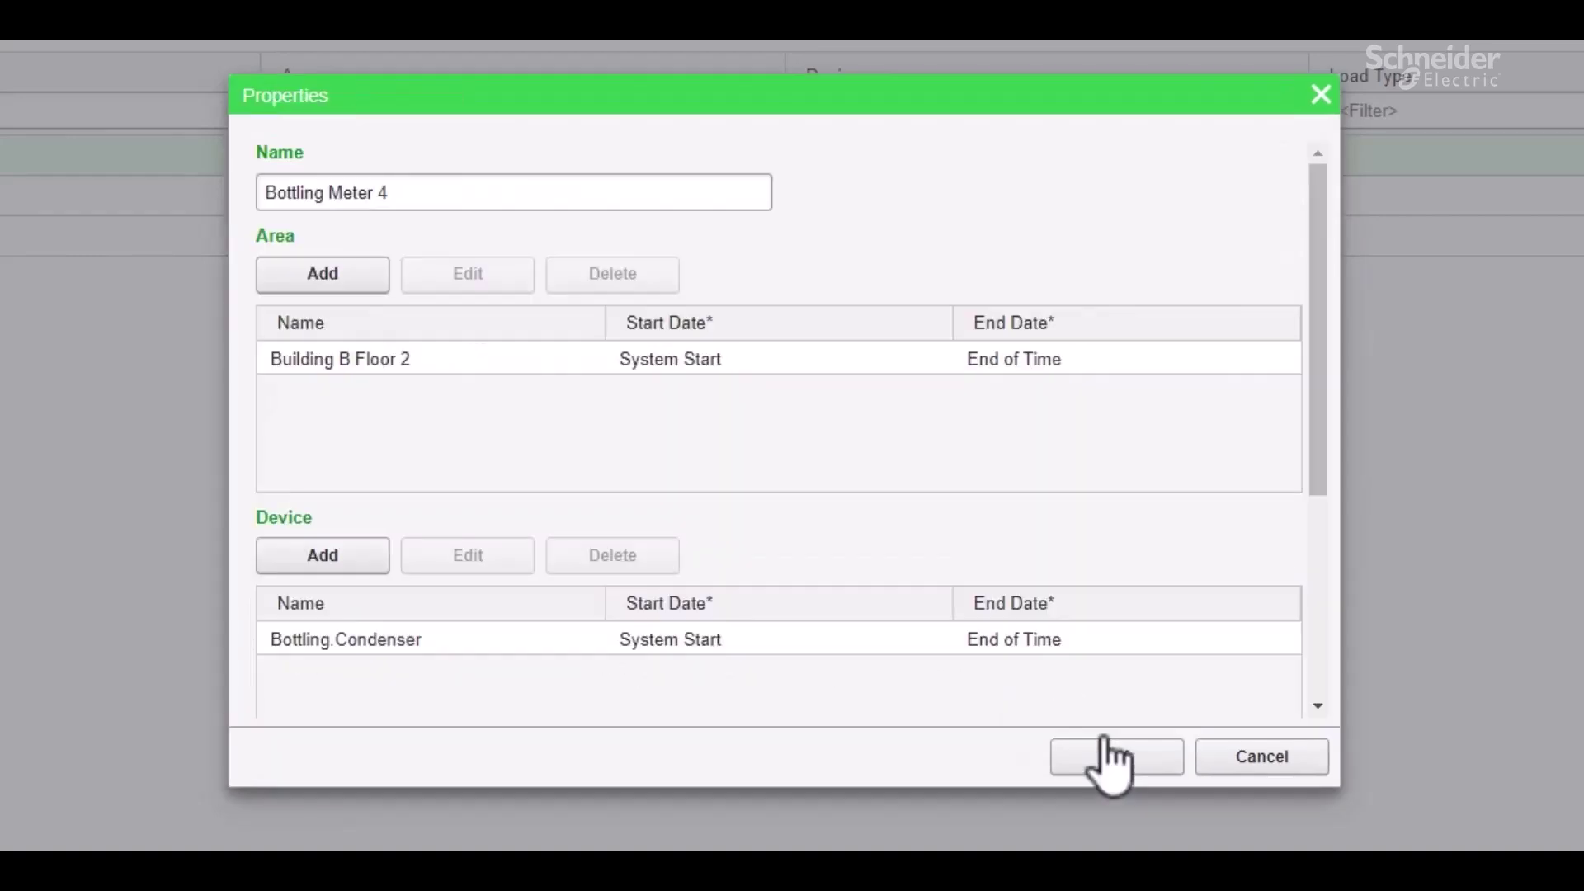
left_click(1104, 754)
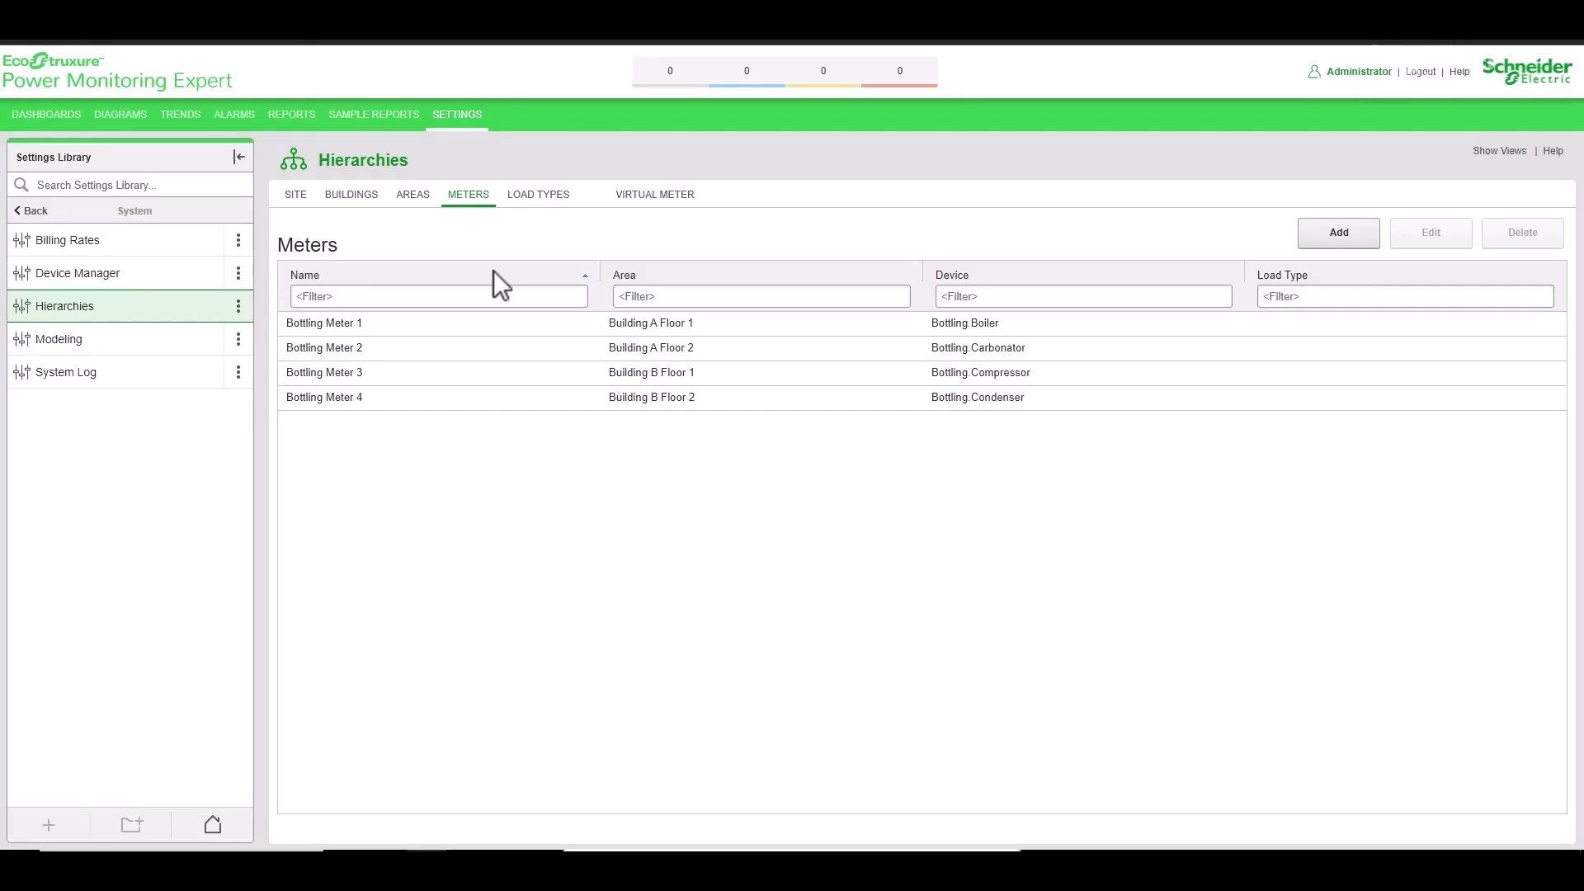
Create the 'Manufacturing' load type containing Bottling Meters 1 and 2.
left_click(561, 202)
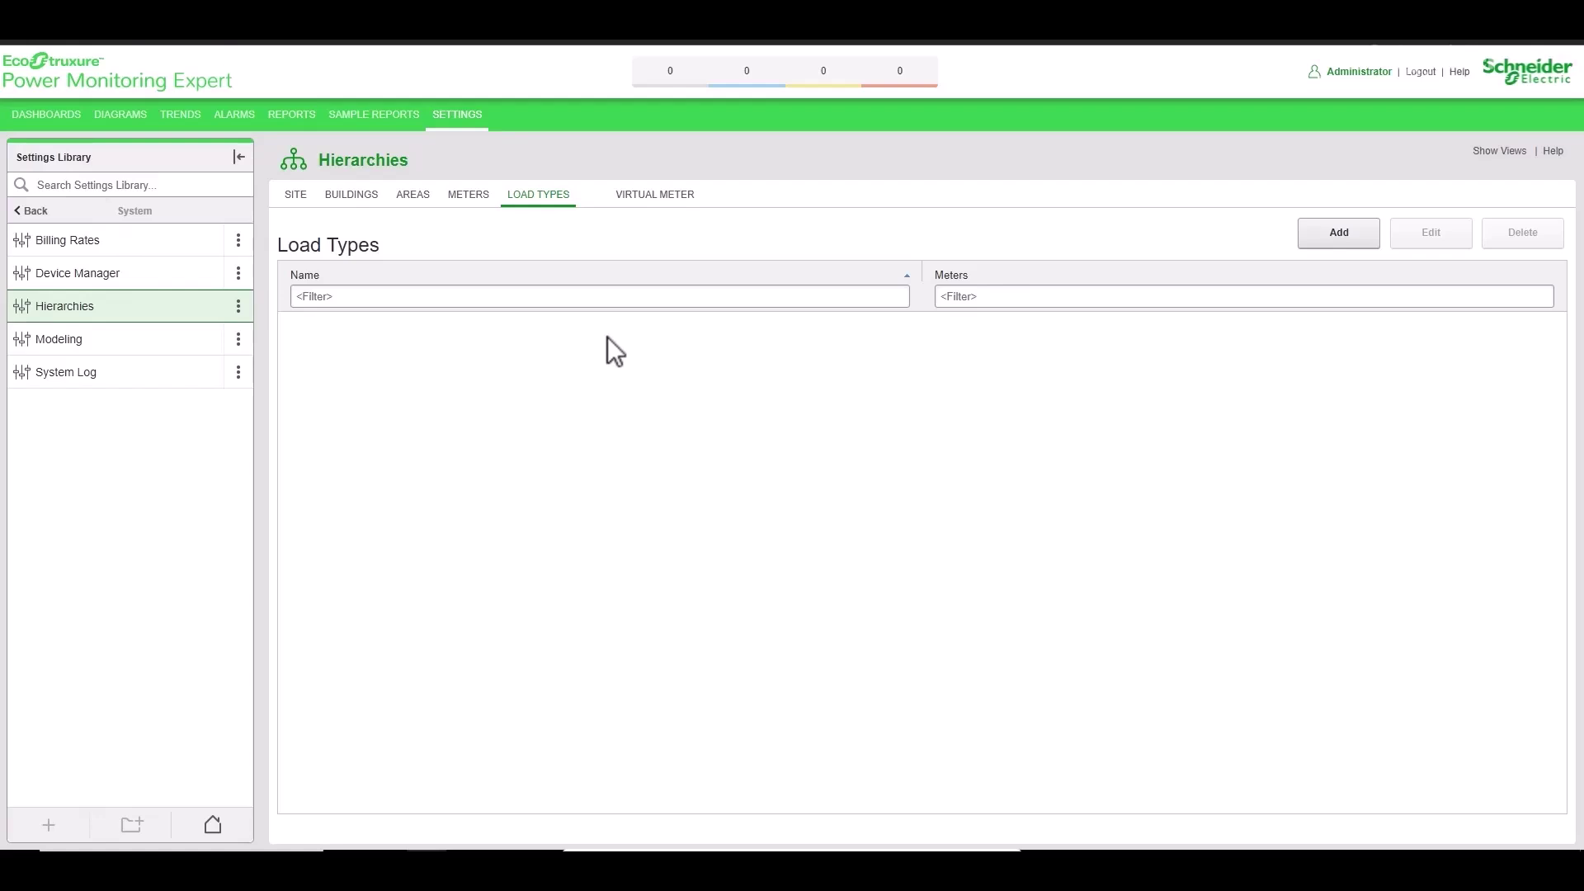
left_click(1343, 246)
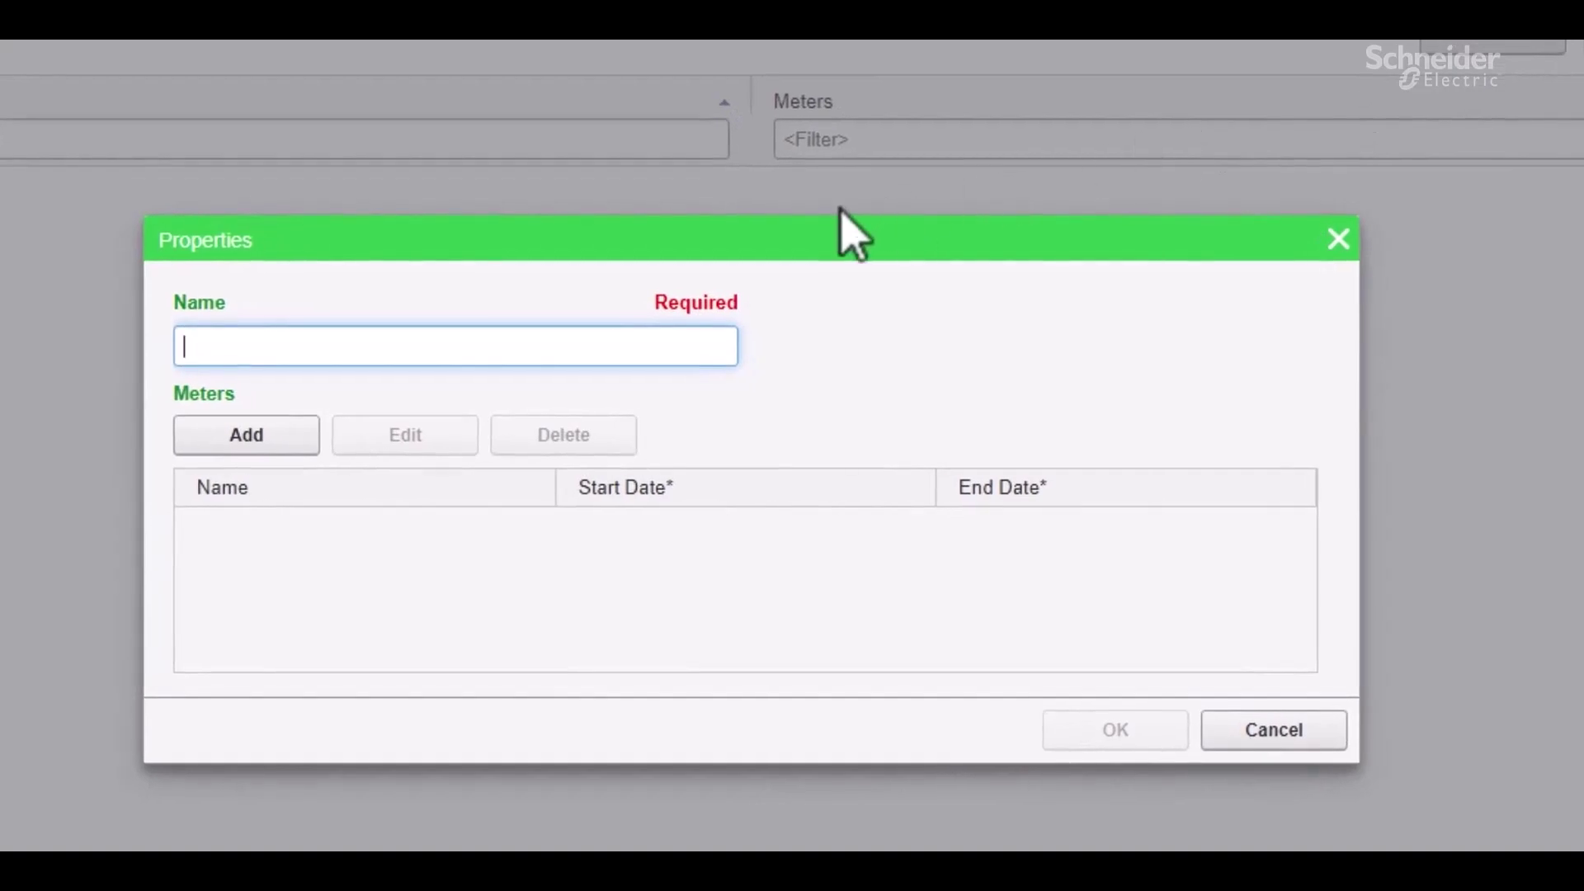
type("Manu")
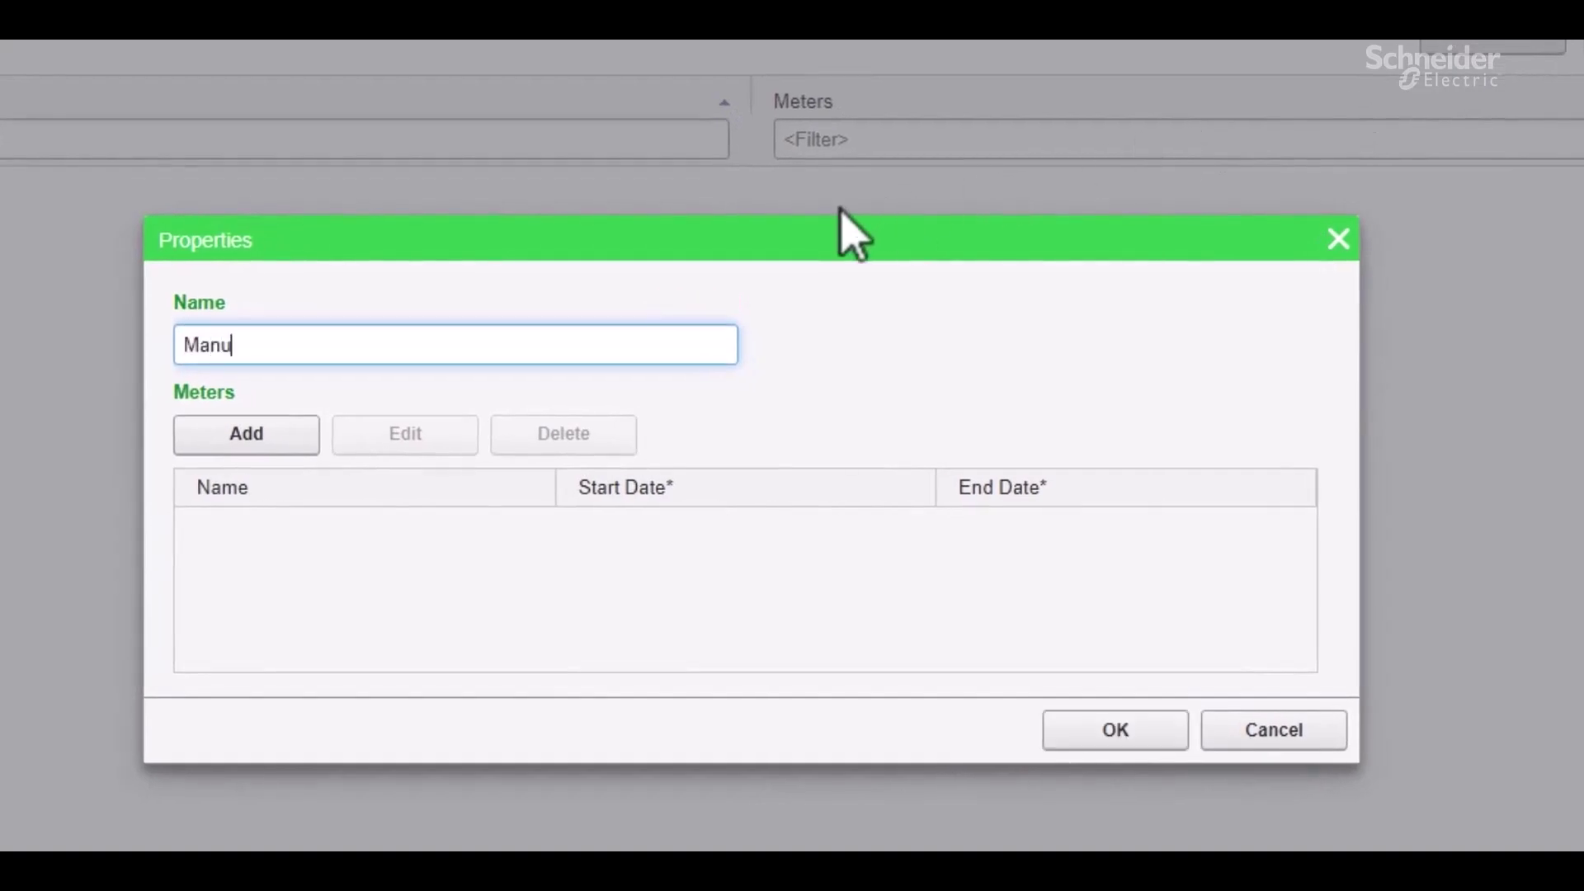
type("facturing")
left_click(310, 435)
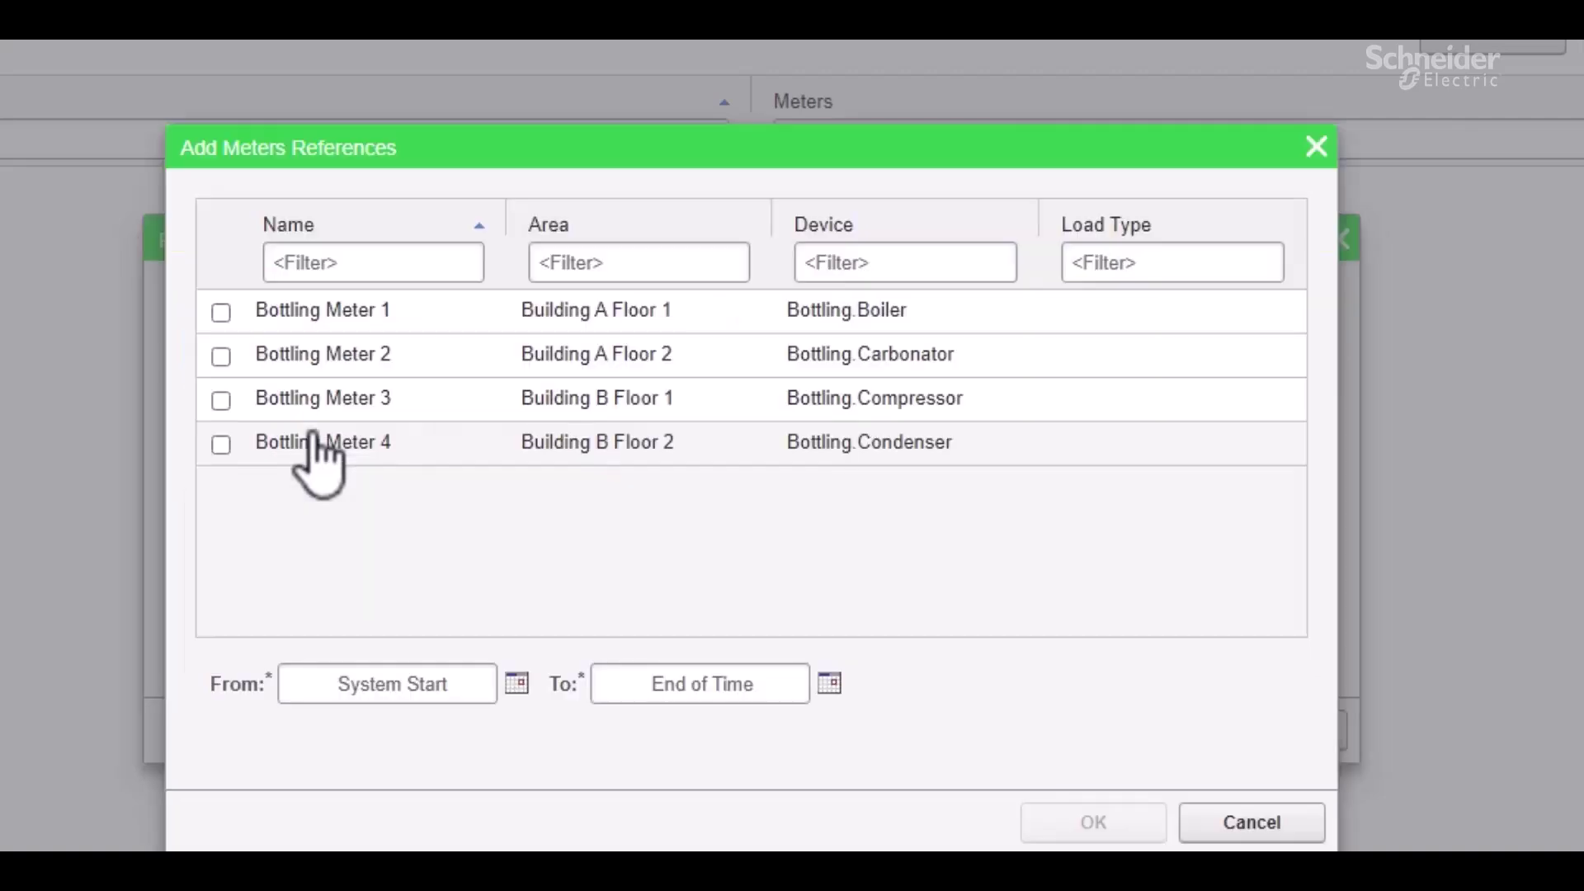
left_click(221, 312)
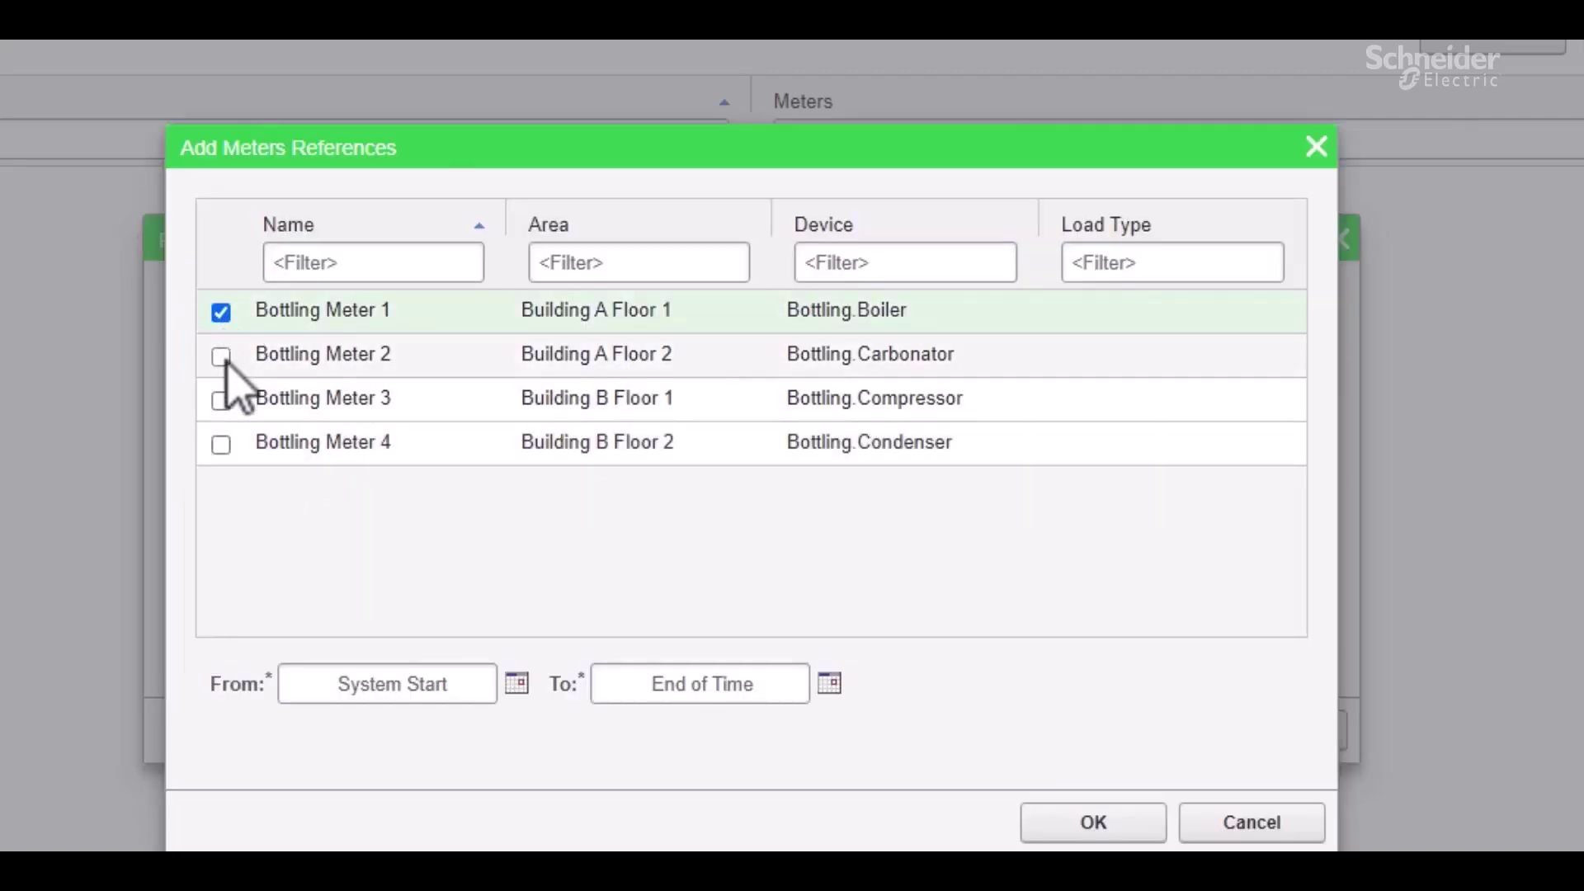
left_click(220, 356)
left_click(1090, 824)
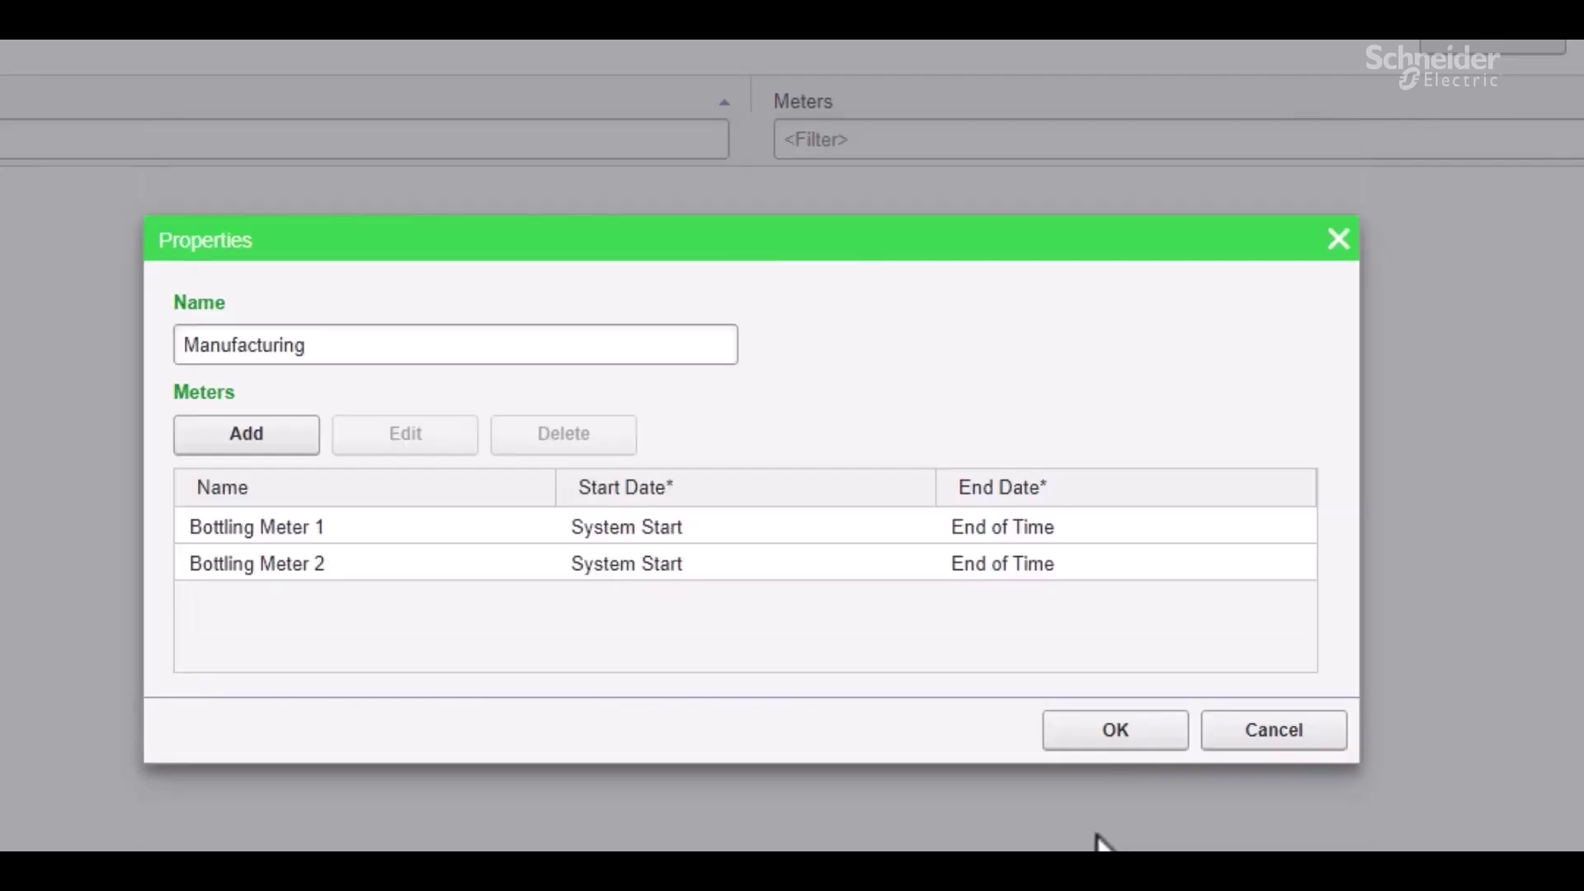
left_click(1085, 731)
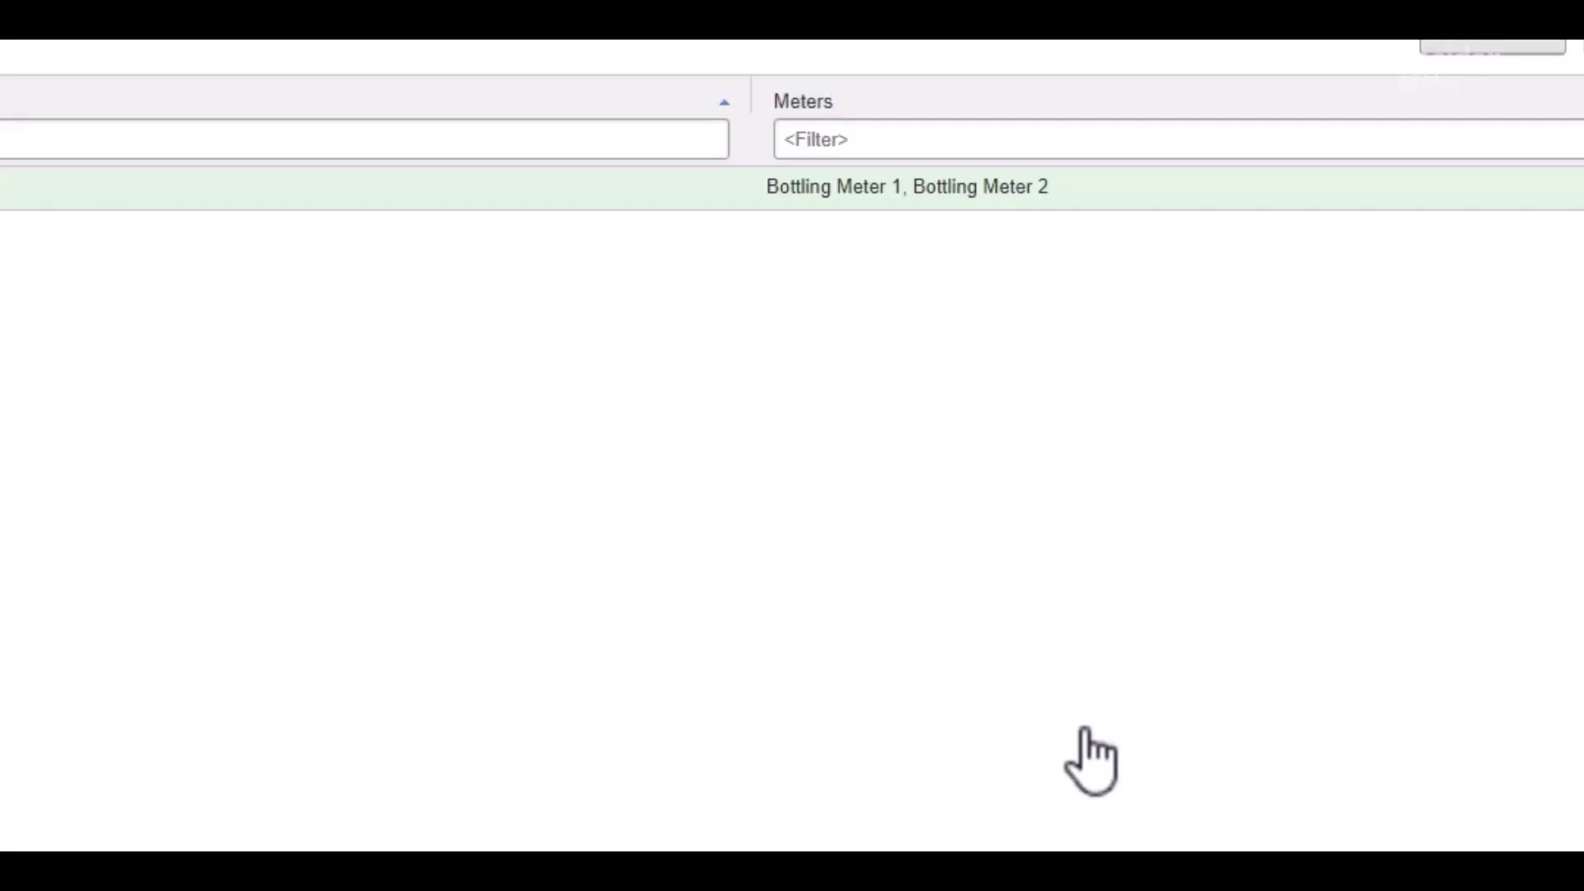
Start a 'Processing' load type and add Bottling Meters 3 and 4 to it.
left_click(1483, 46)
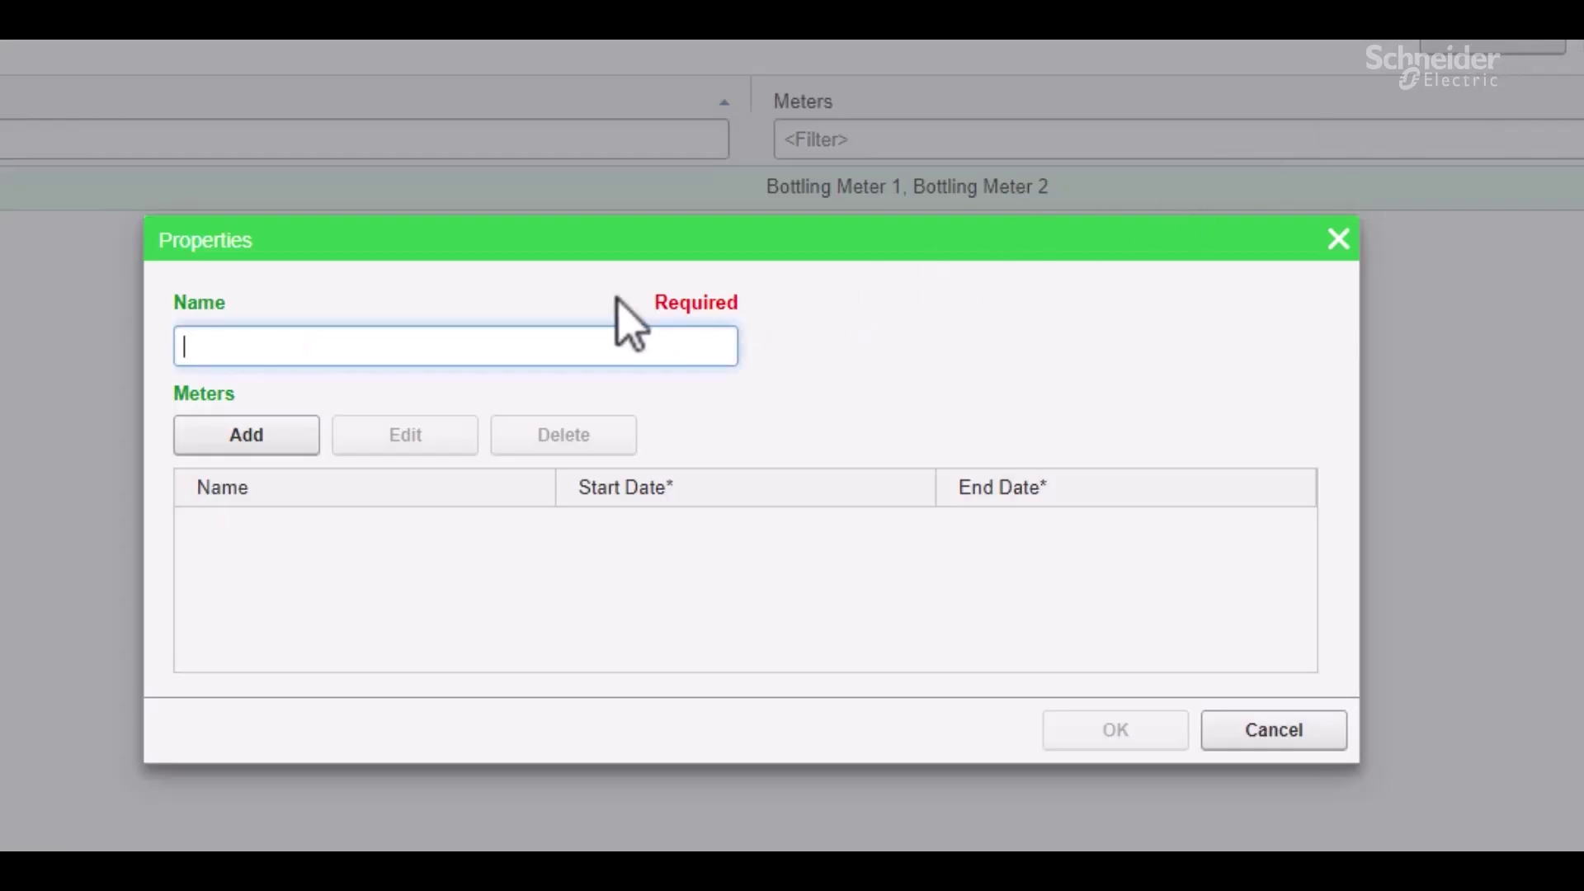
type("Pro")
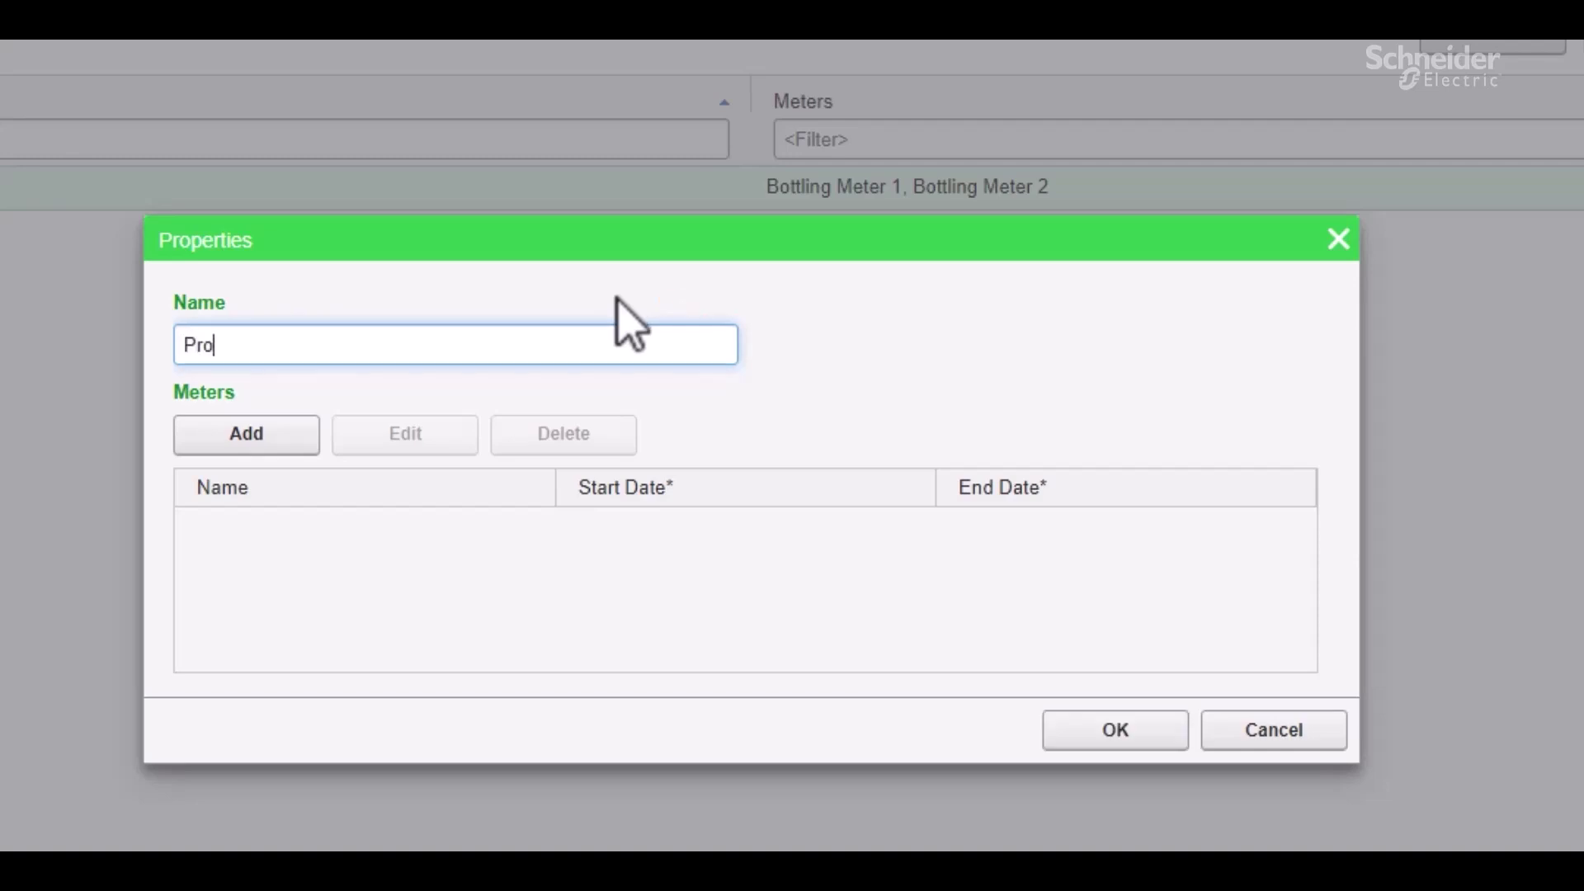
type("cessing")
left_click(305, 437)
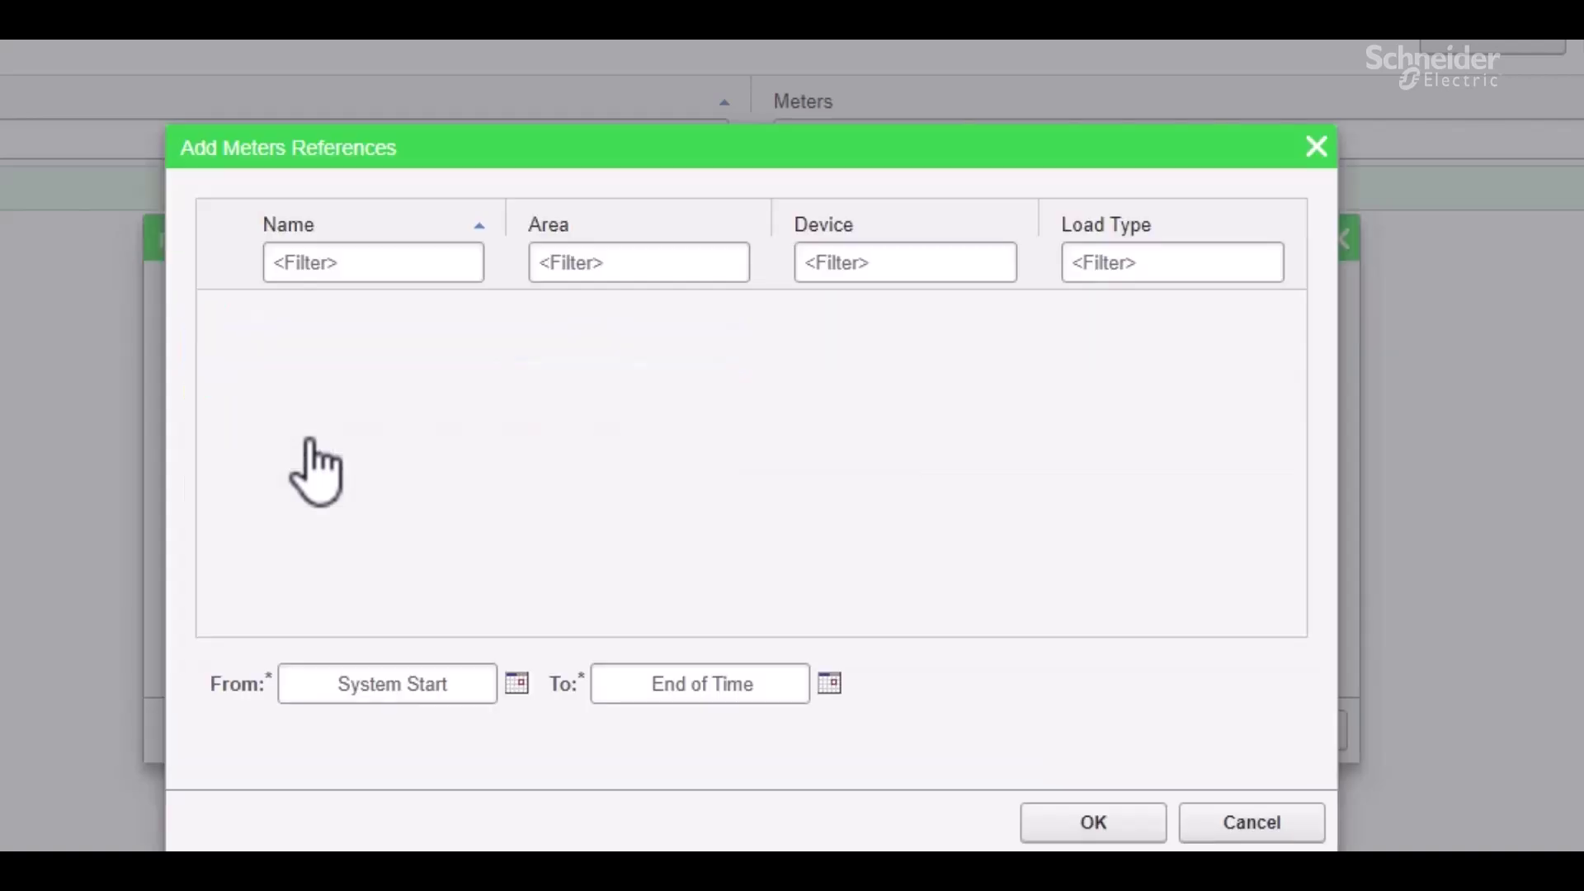
left_click(221, 401)
left_click(221, 445)
left_click(1085, 828)
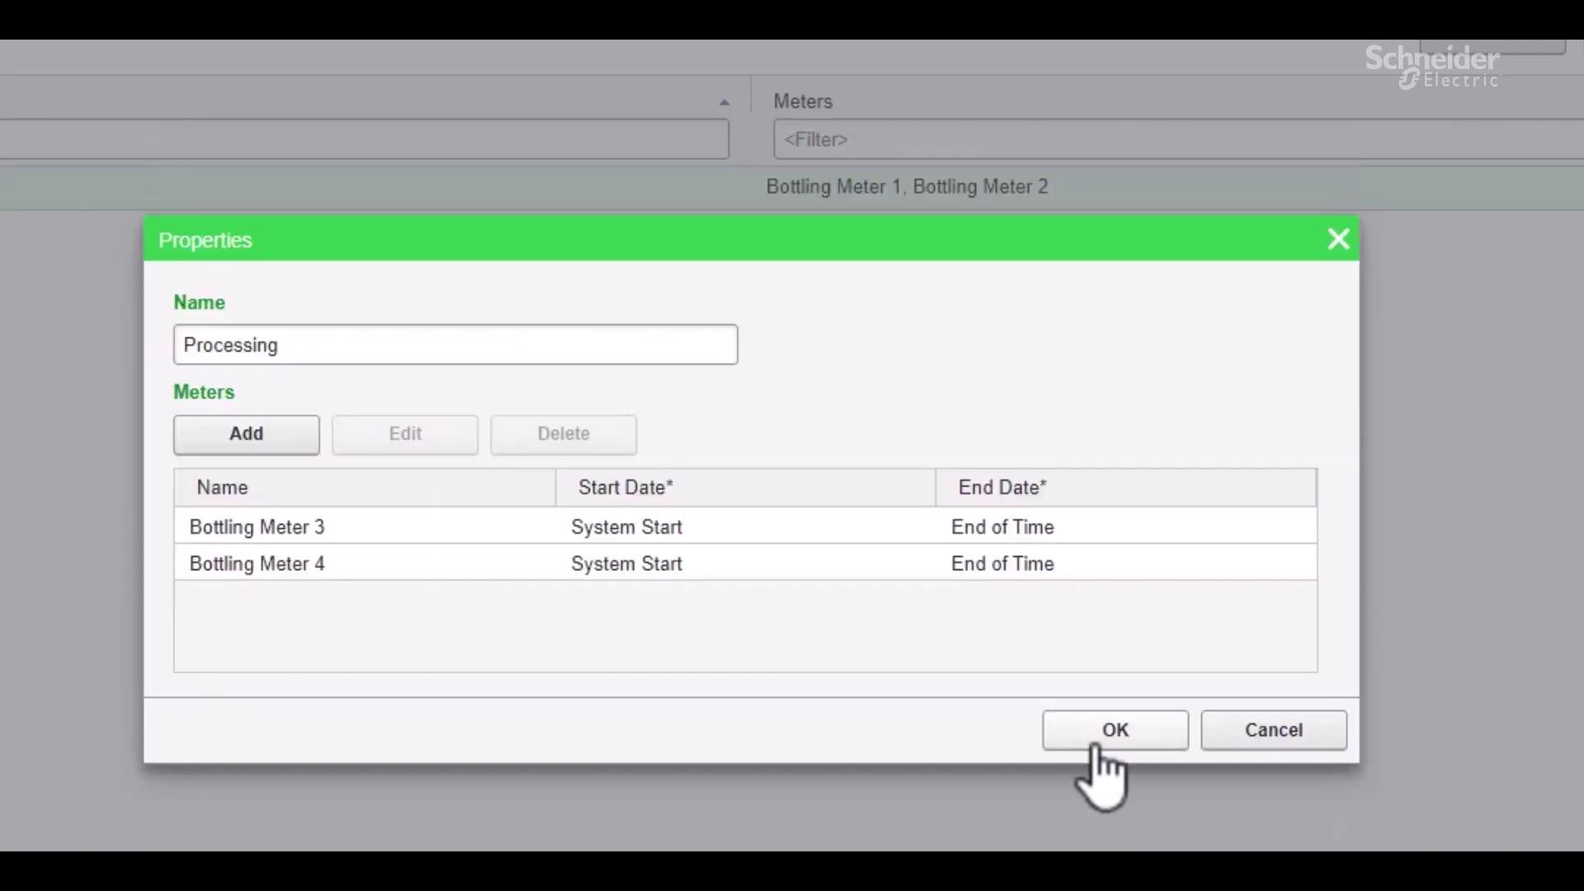
Save Processing, then start virtual meter 'Bottling Meter Energy Total' with devices filtered to group Bottling.
left_click(1109, 732)
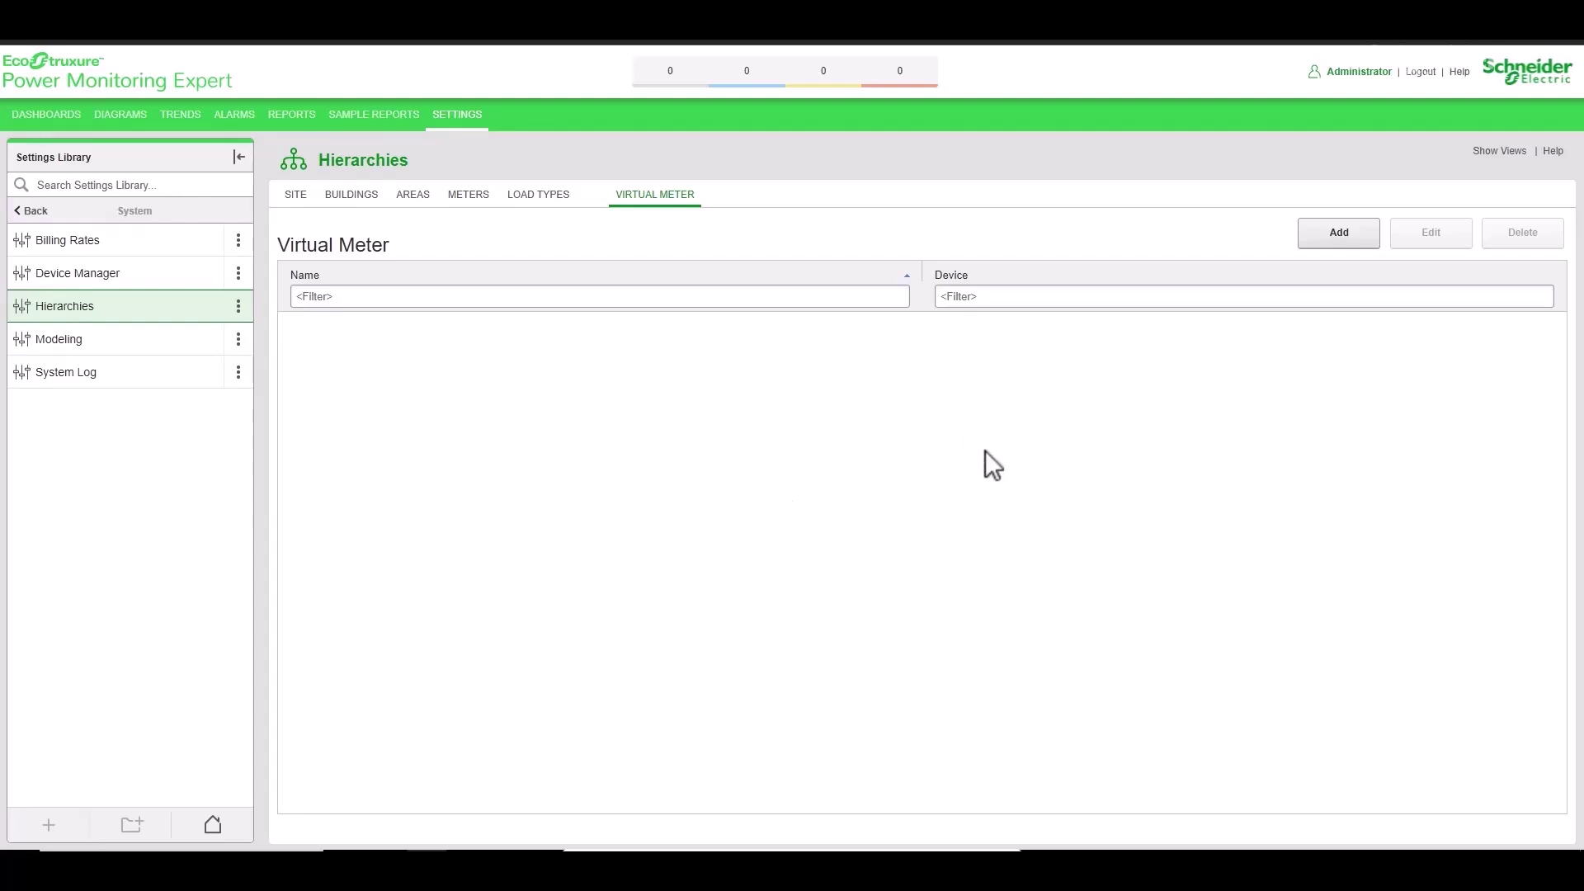
left_click(1324, 241)
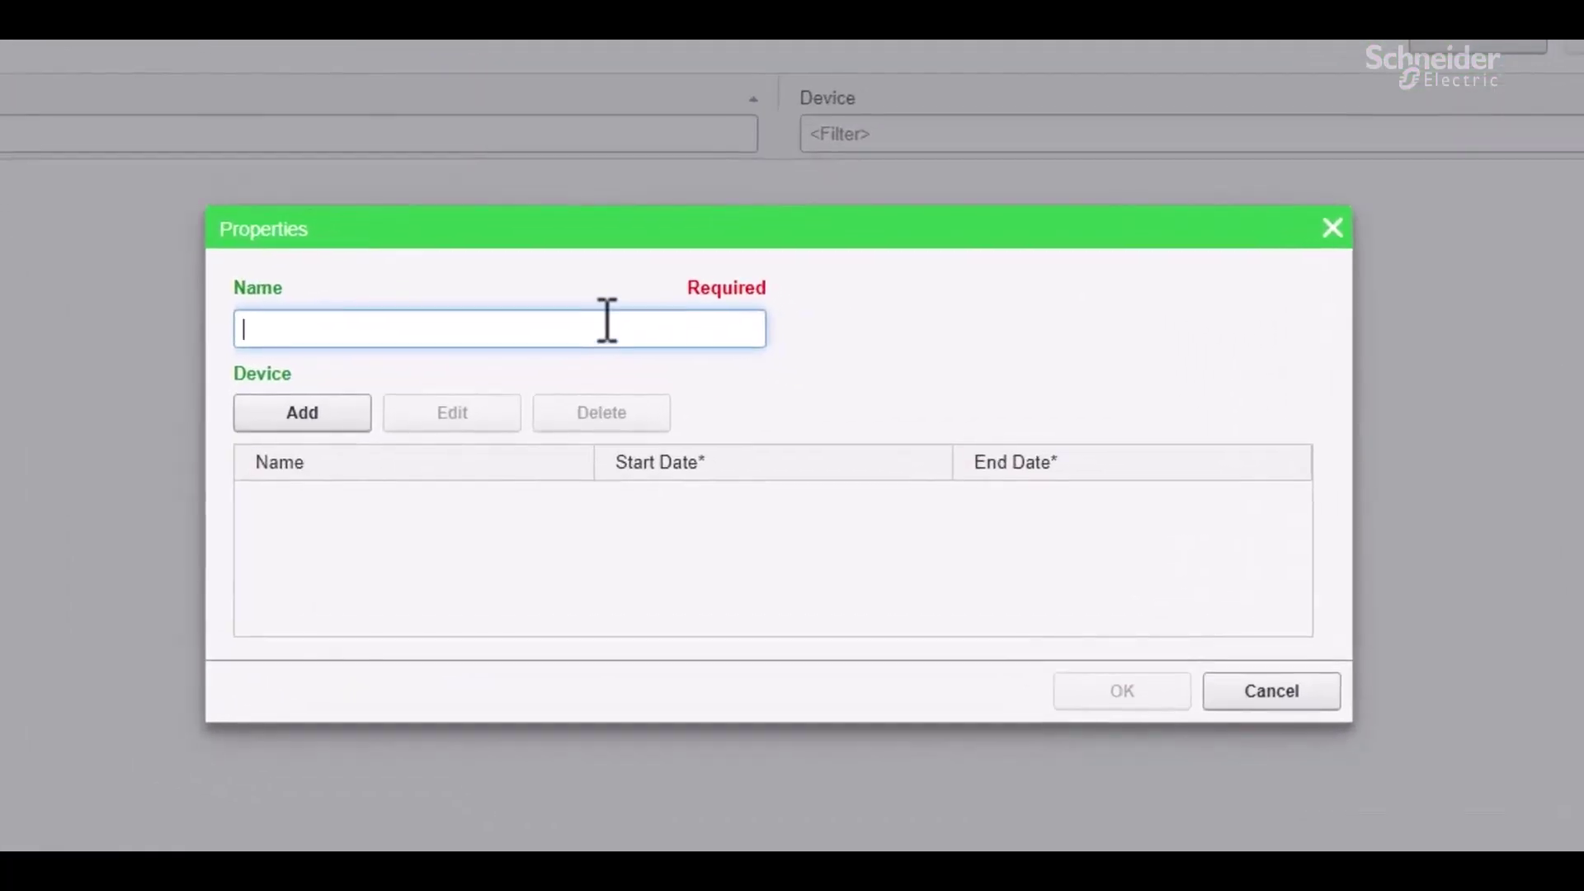
type("Bottling M")
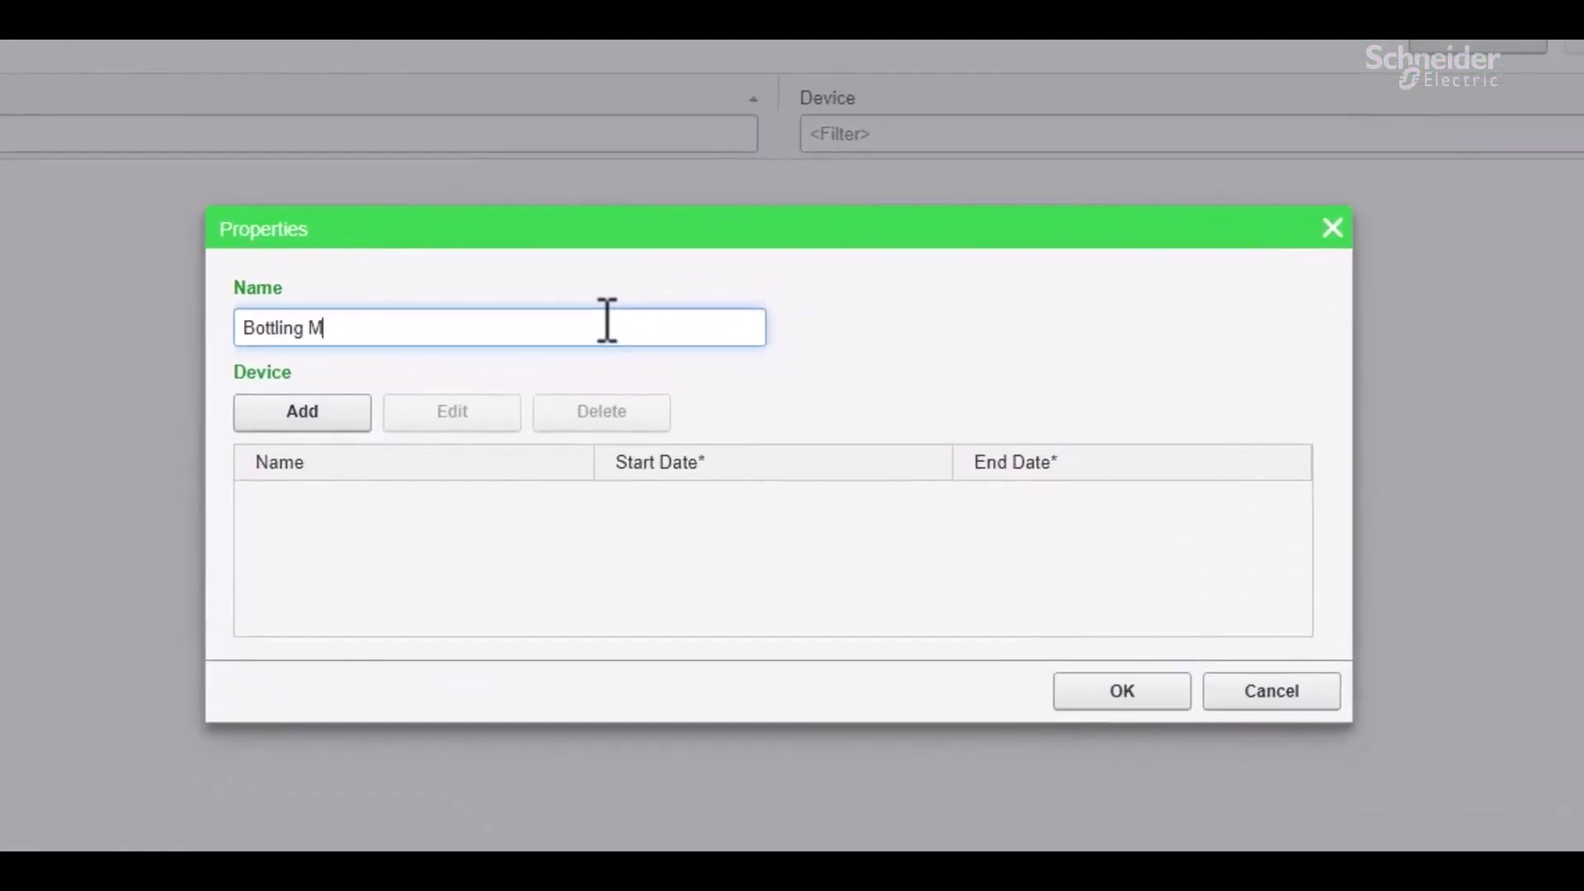
type("eter Energy Total")
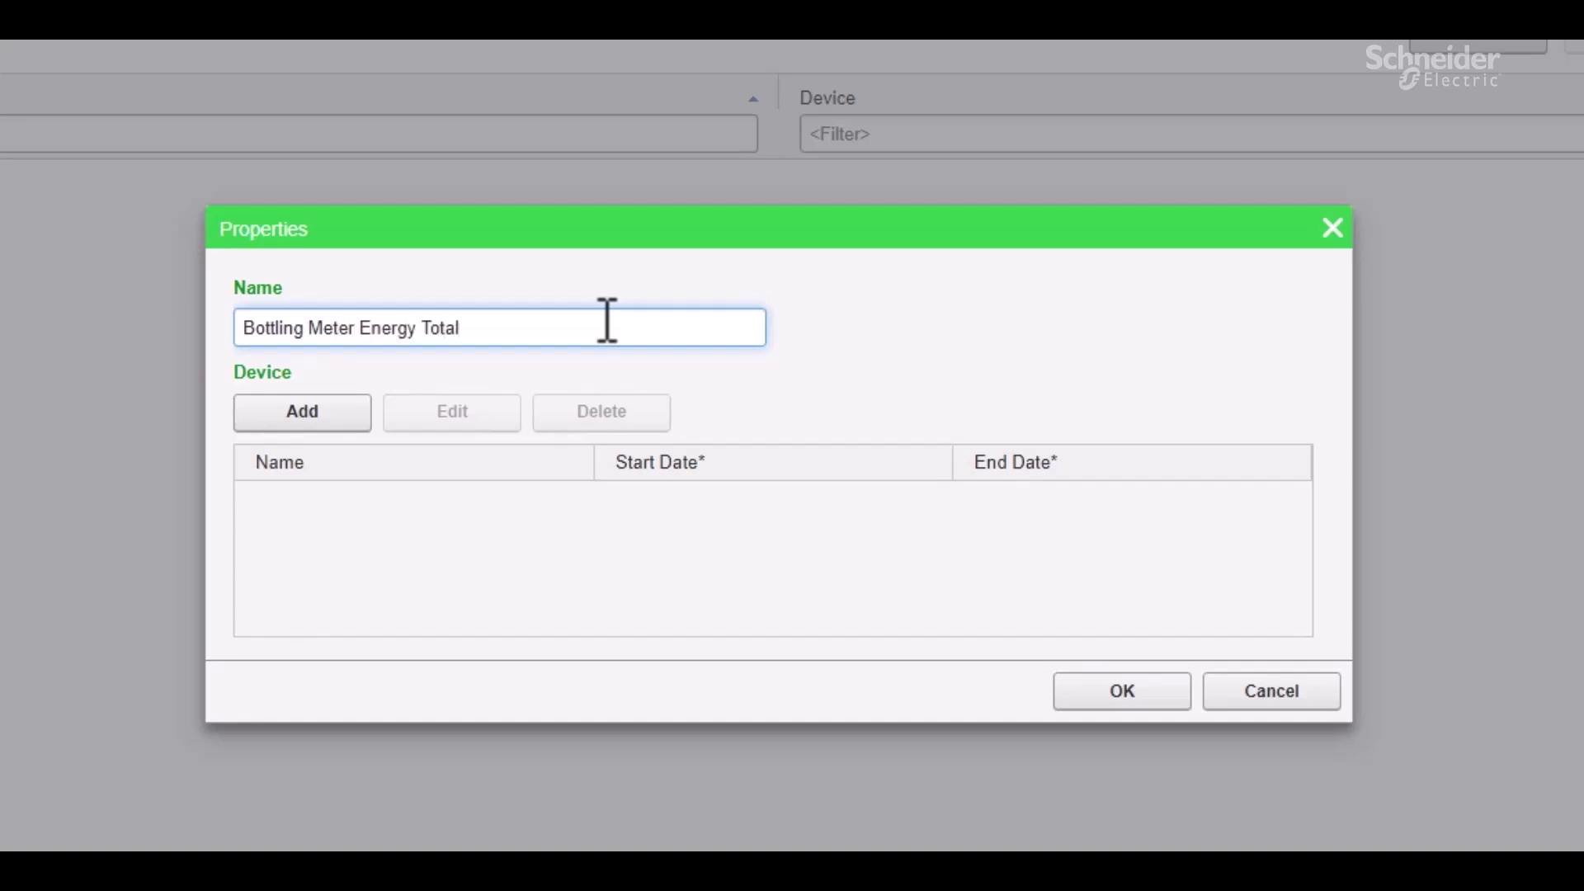
left_click(308, 416)
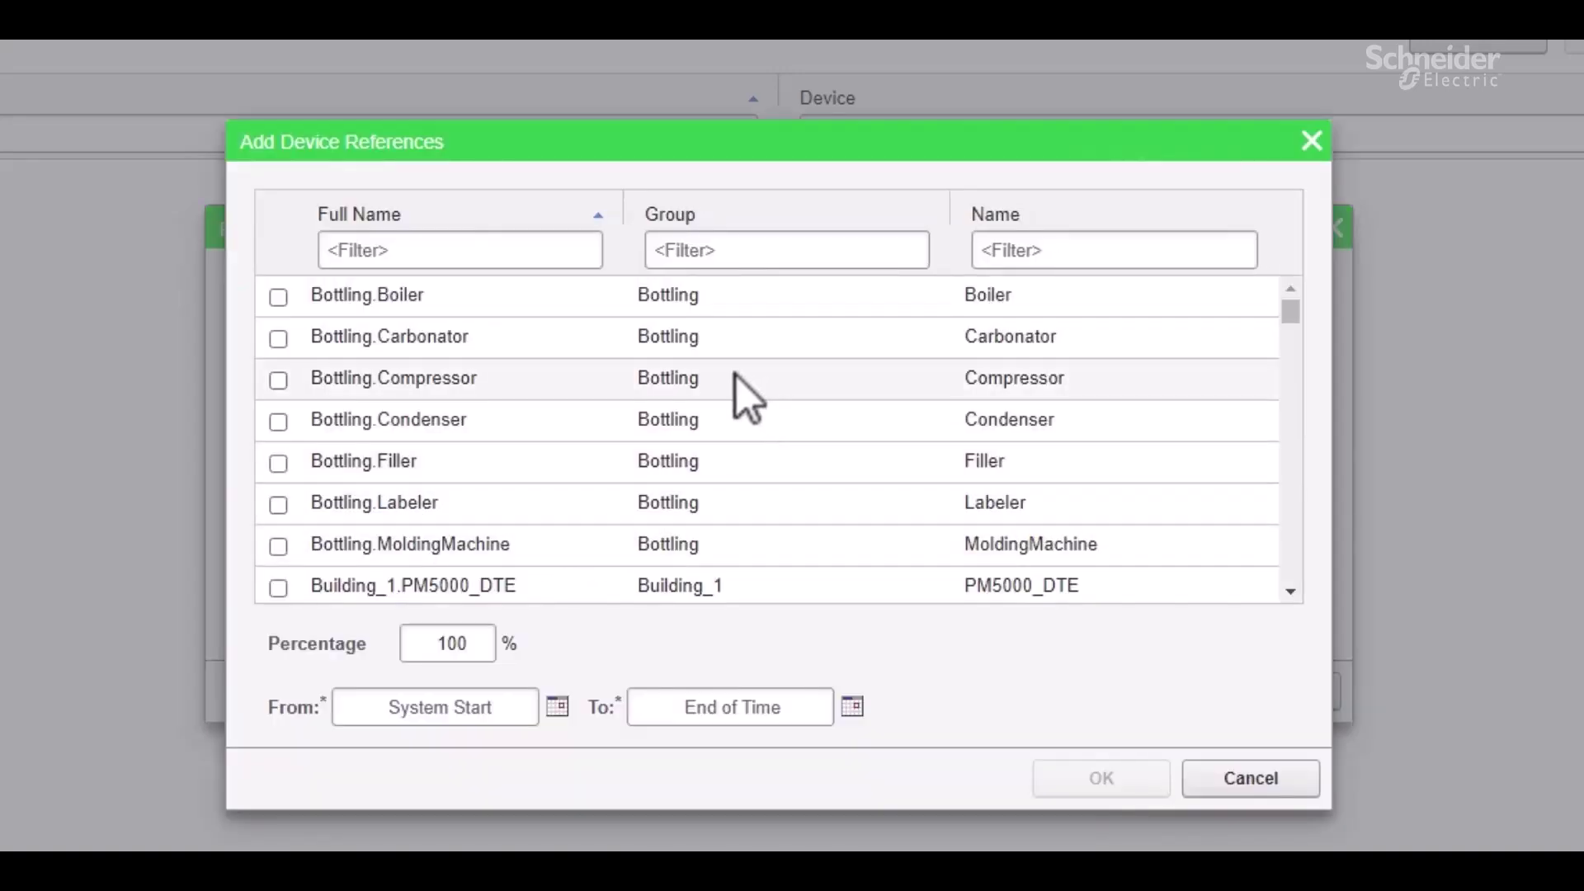
left_click(779, 252)
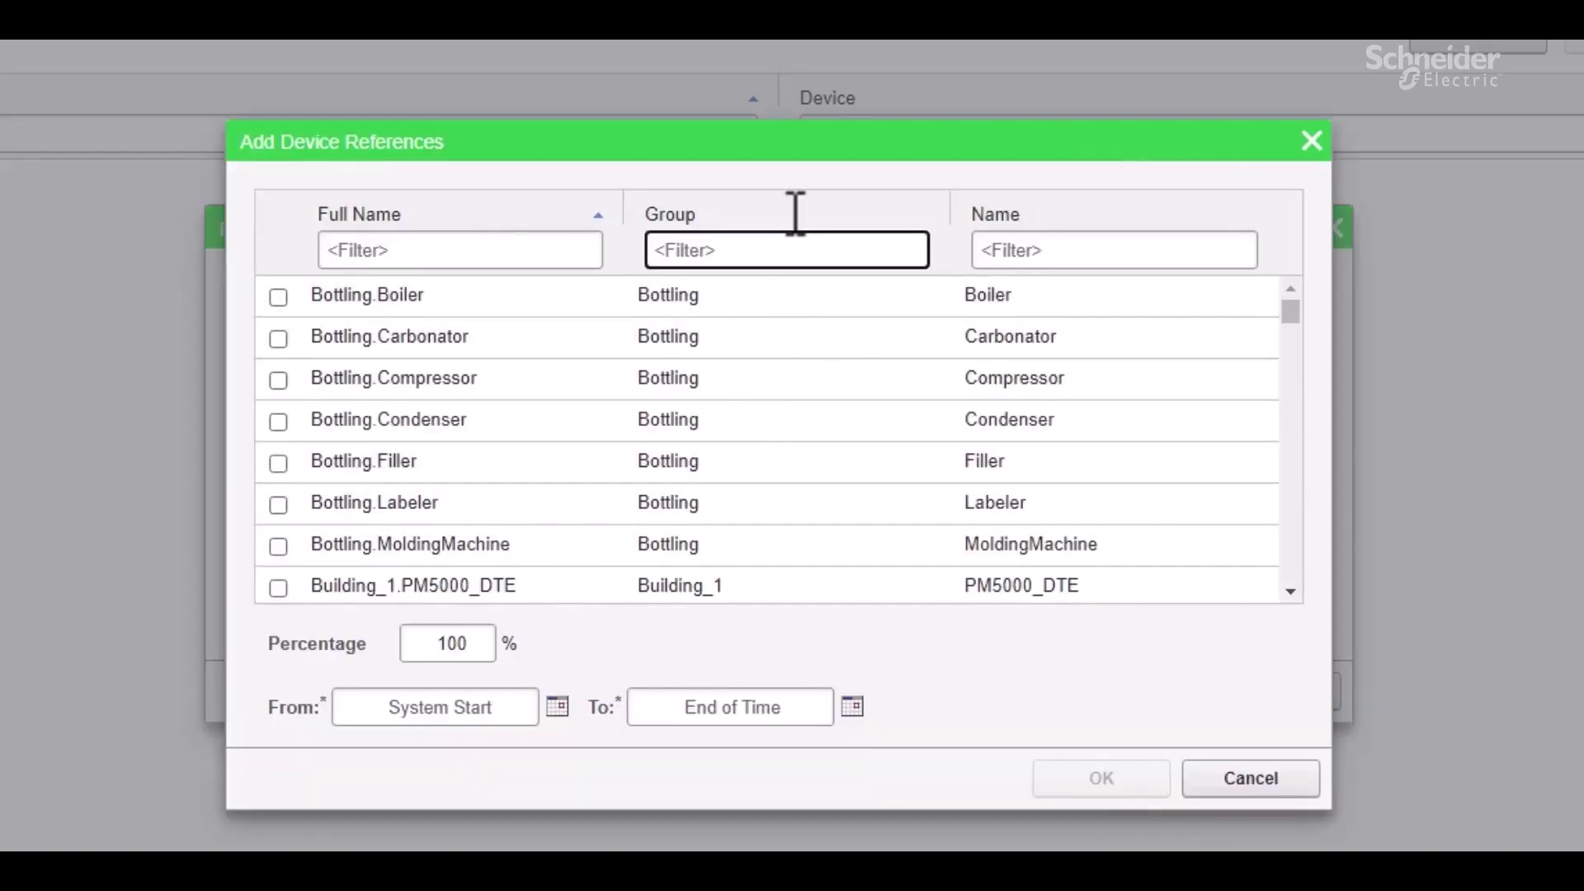
type("Bottling")
key("Return")
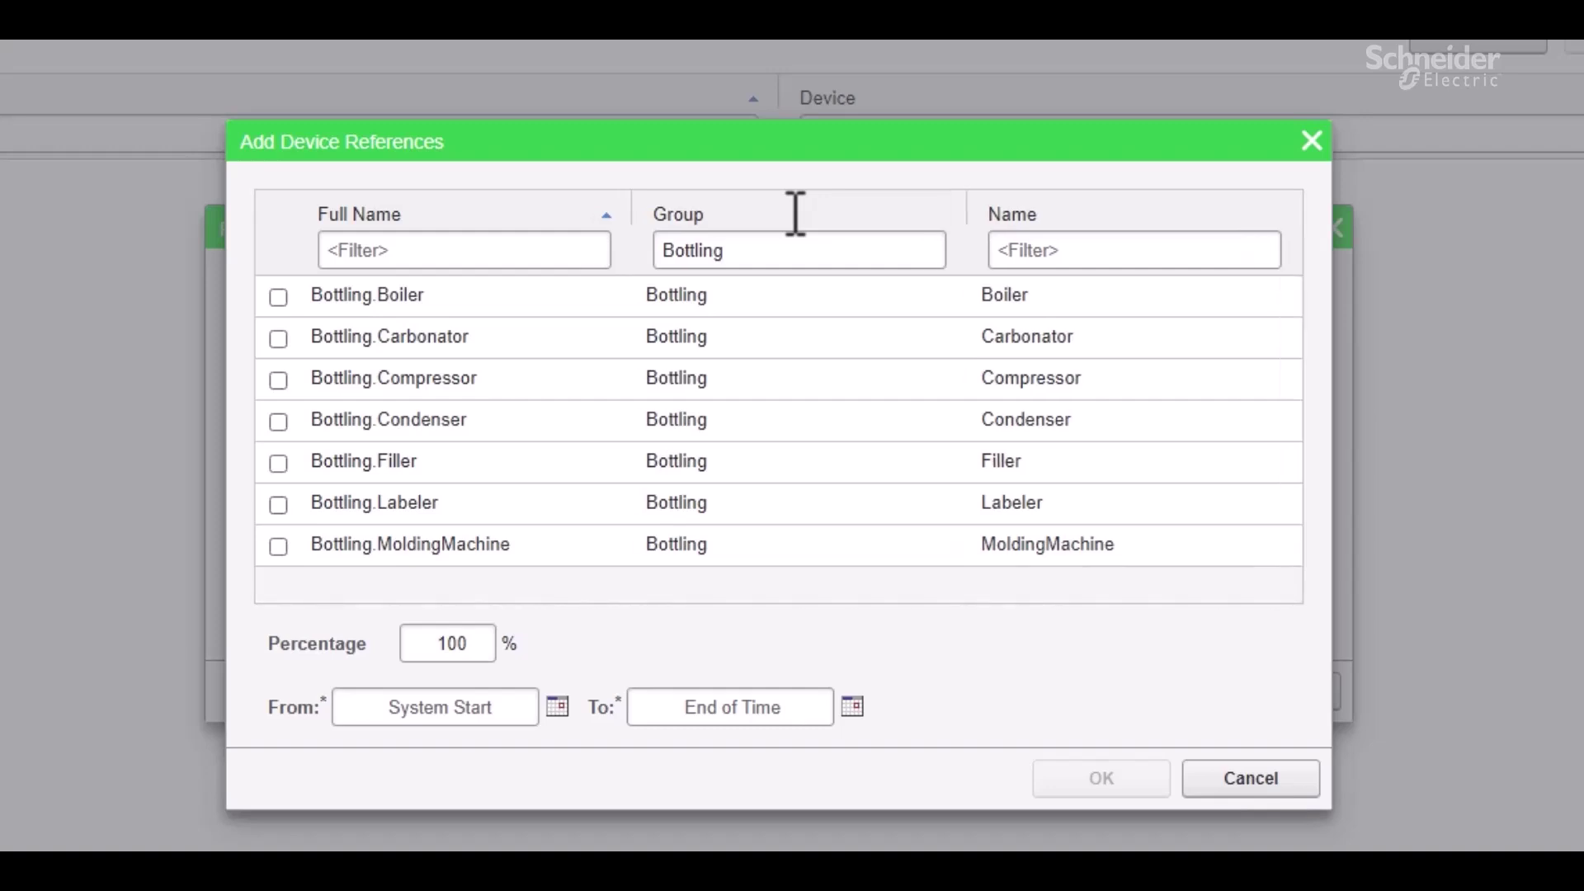
Include Boiler, Carbonator, Compressor, Condenser, Filler, Labeler and MoldingMachine, then save the virtual meter.
left_click(277, 297)
left_click(278, 338)
left_click(278, 382)
left_click(278, 422)
left_click(278, 463)
left_click(278, 504)
left_click(279, 546)
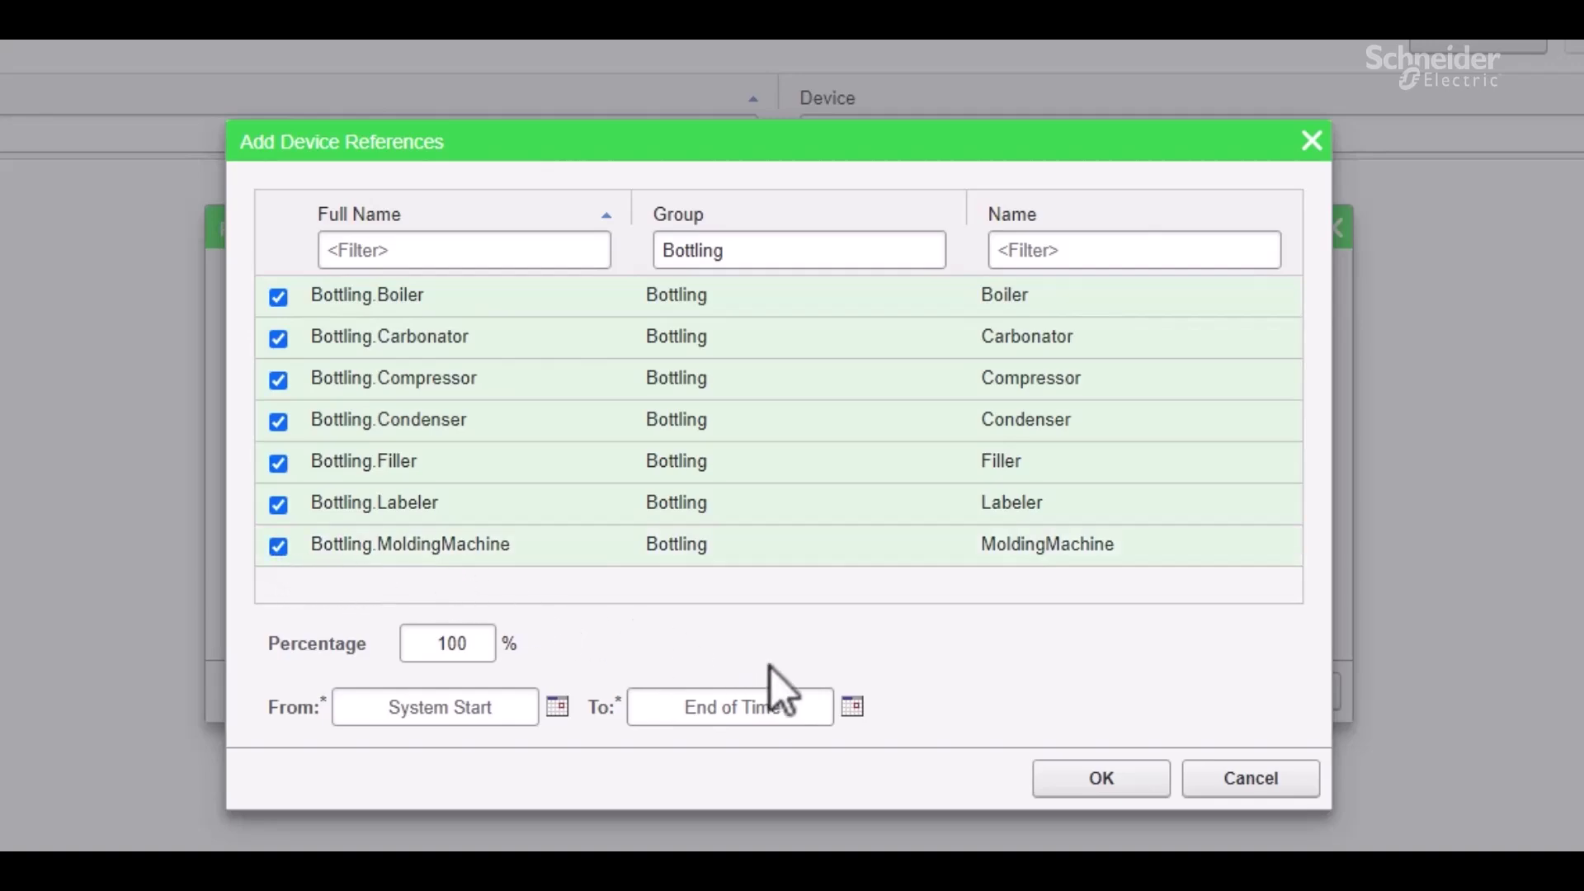
left_click(1066, 784)
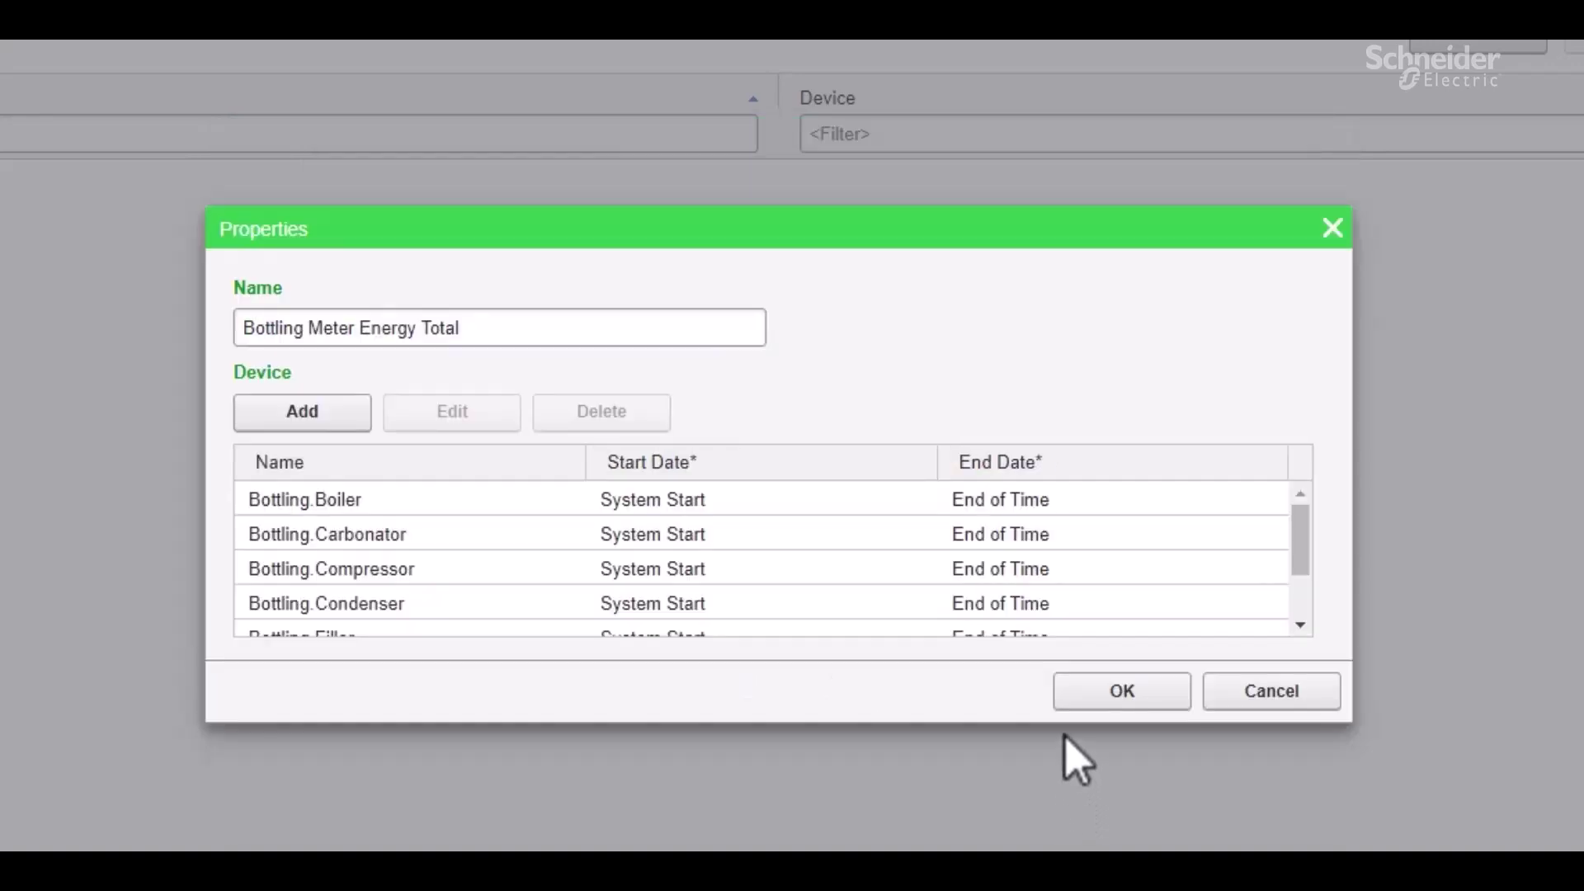
left_click(1122, 700)
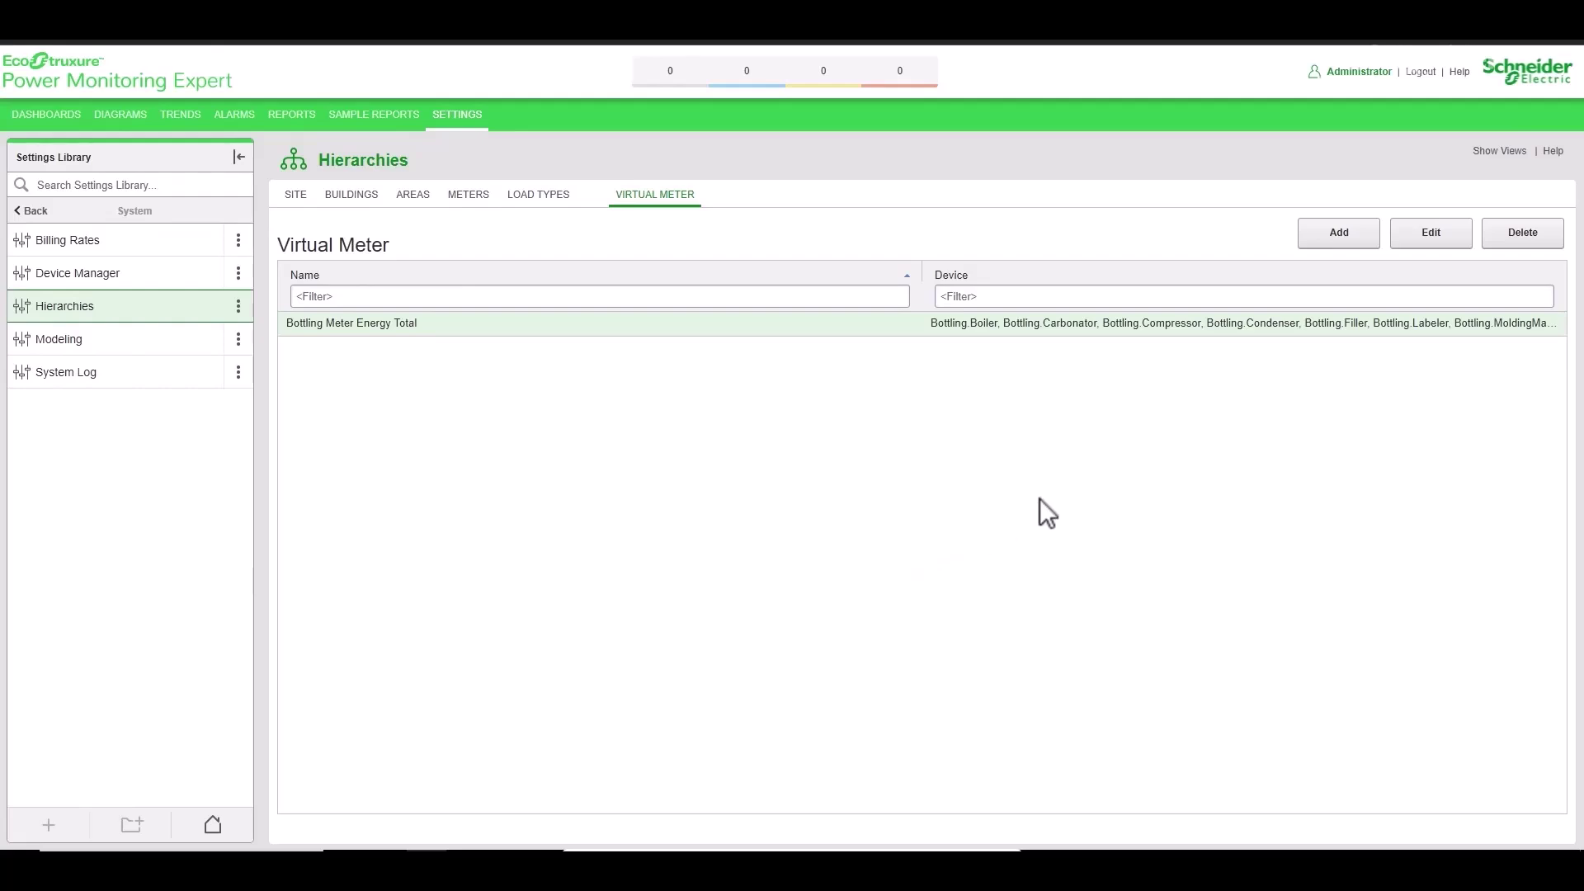
Show the hierarchy tree and expand Umbrella Corporation, Buildings A and B, and Building A Floor 1.
left_click(1493, 153)
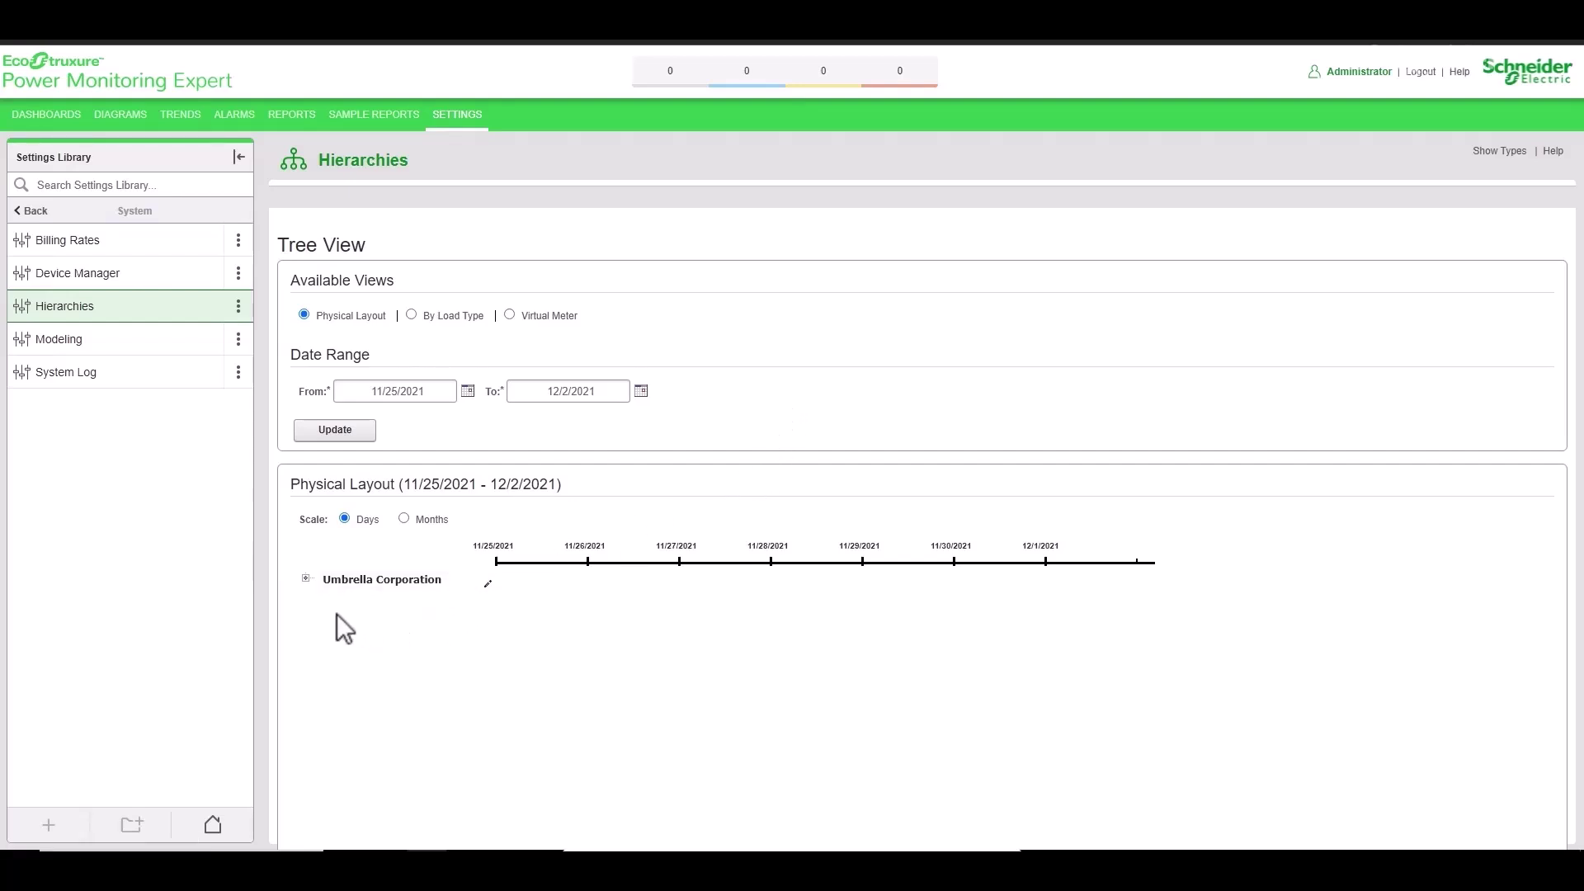
left_click(306, 580)
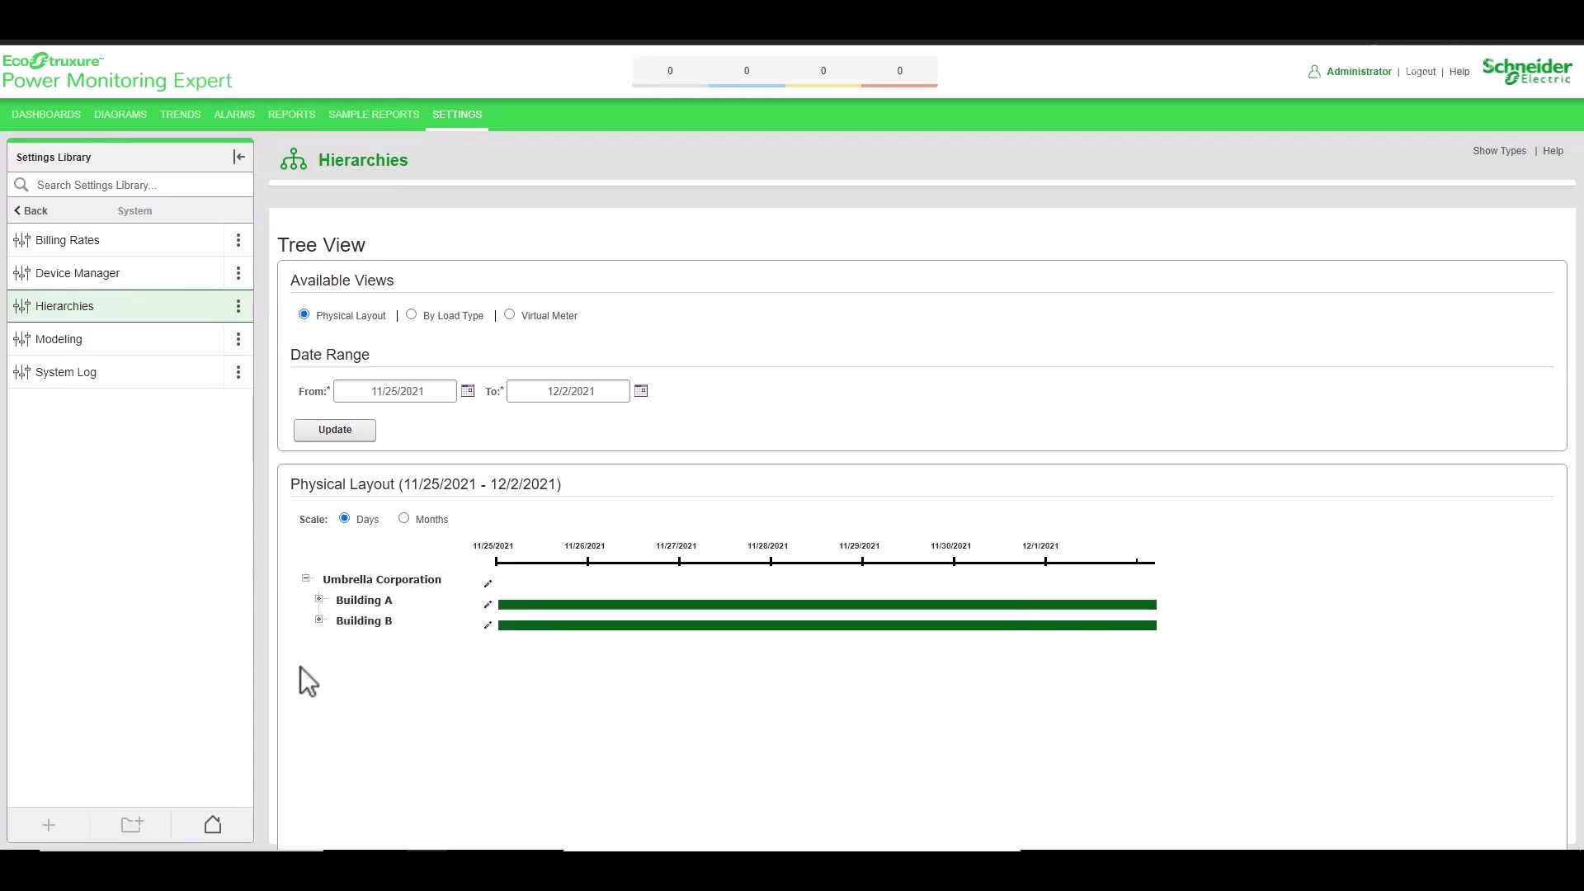
left_click(319, 600)
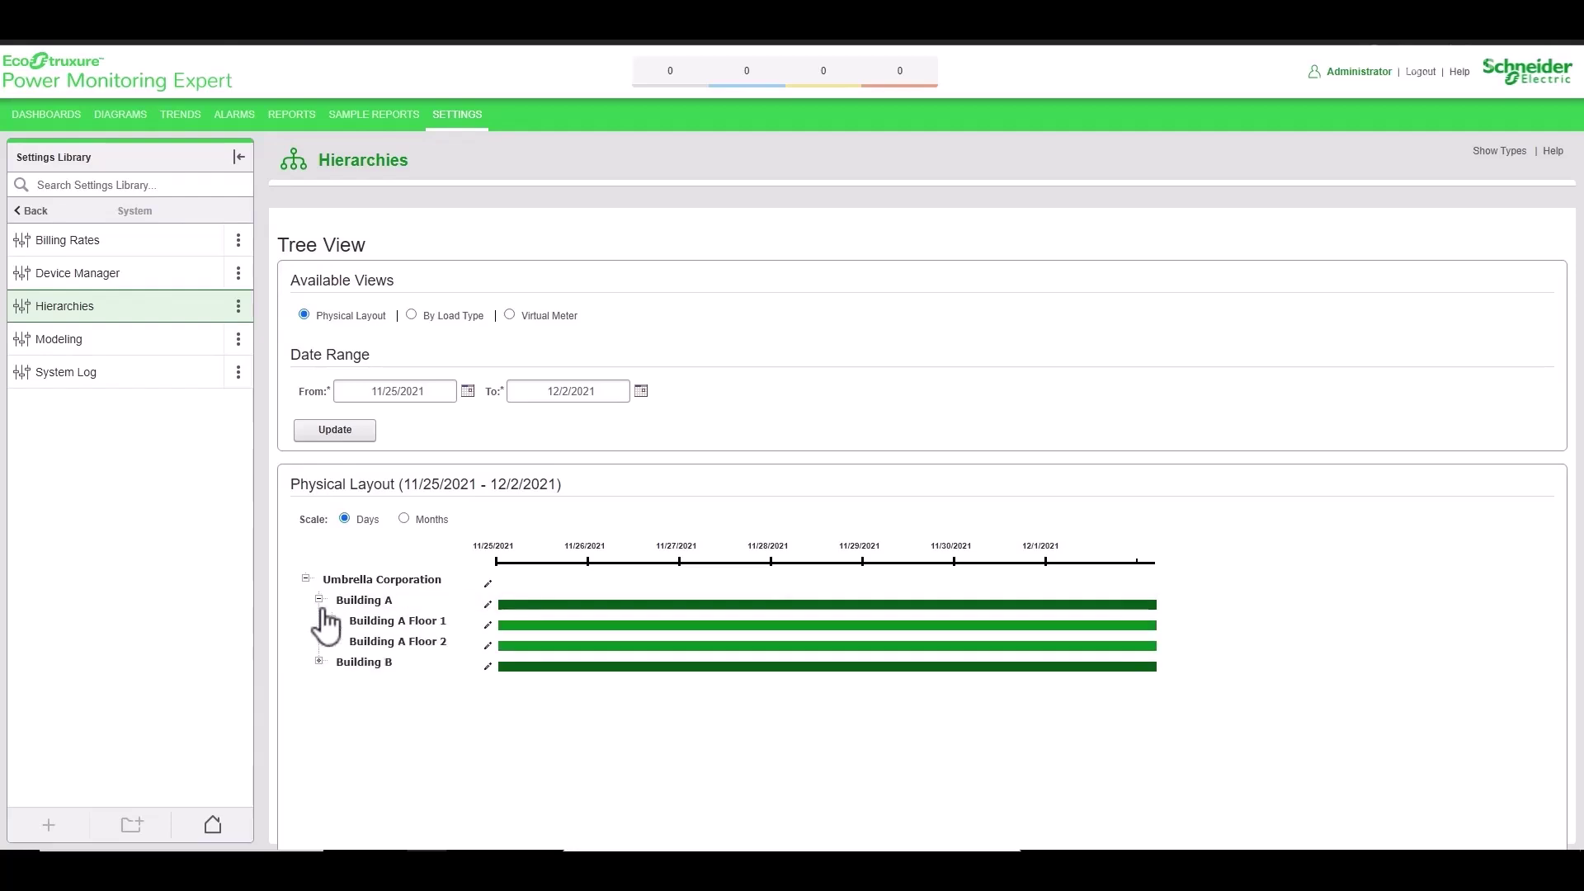
left_click(319, 662)
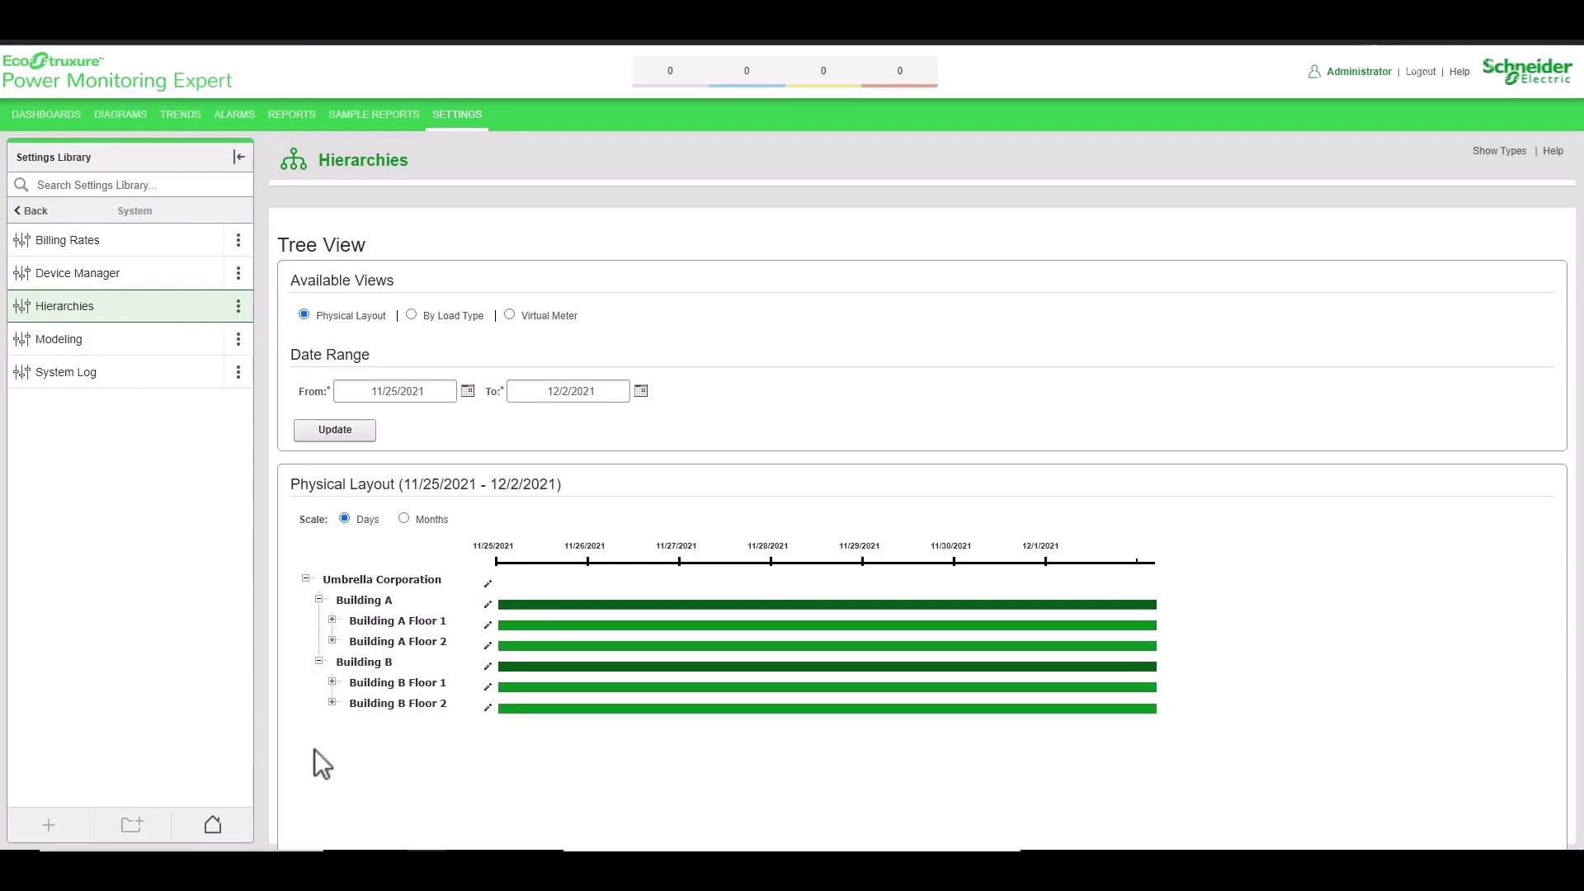
left_click(332, 620)
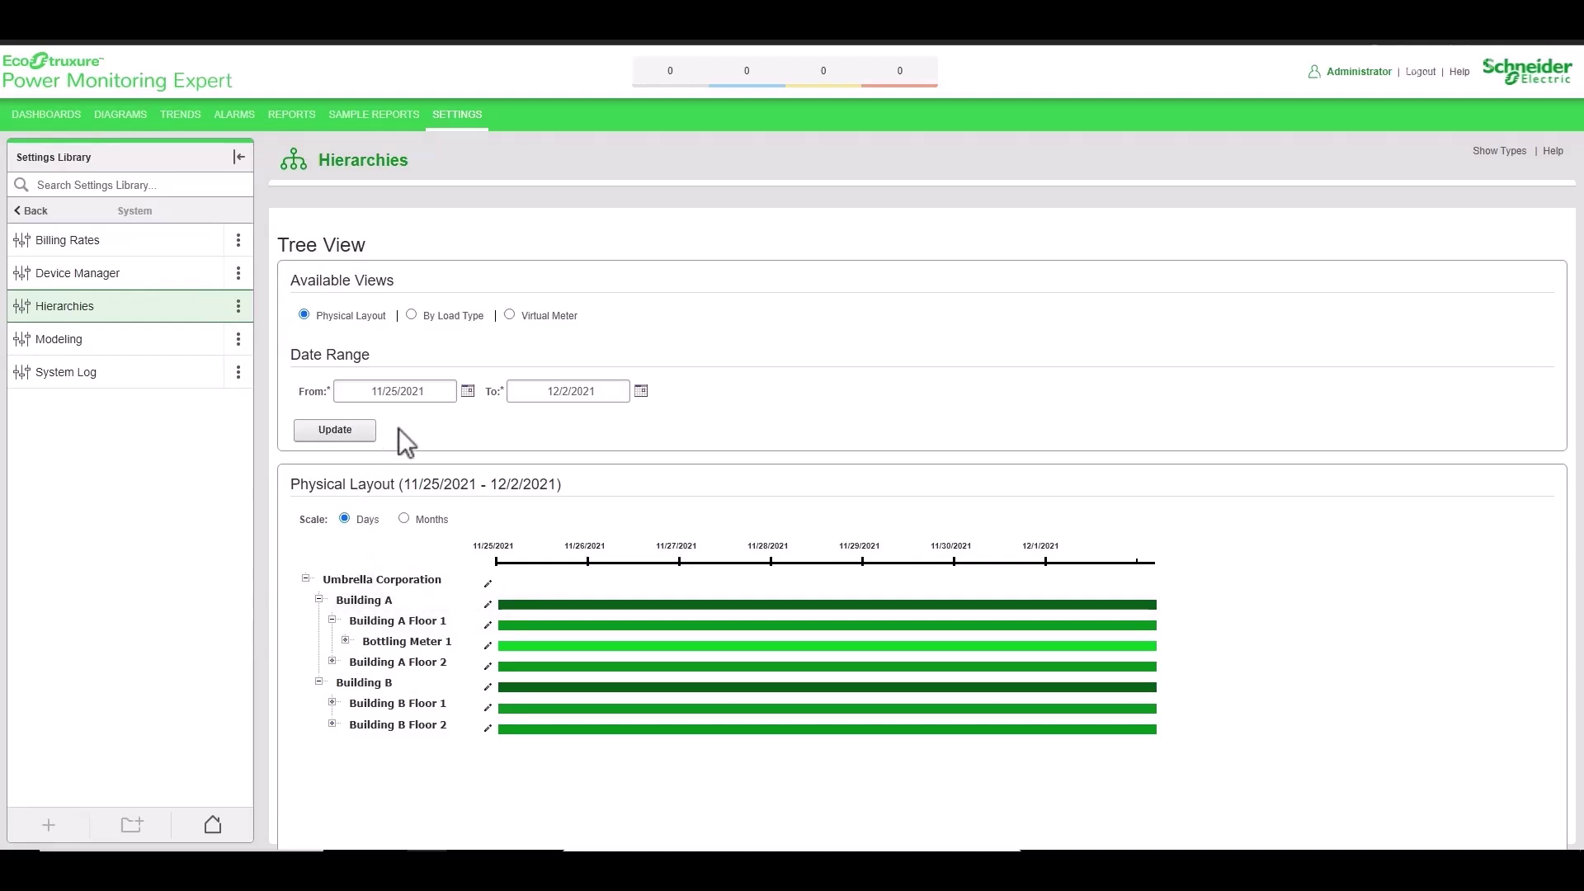
View the tree by load type with Manufacturing and Processing expanded, then switch to the Virtual Meter view.
left_click(413, 314)
left_click(344, 432)
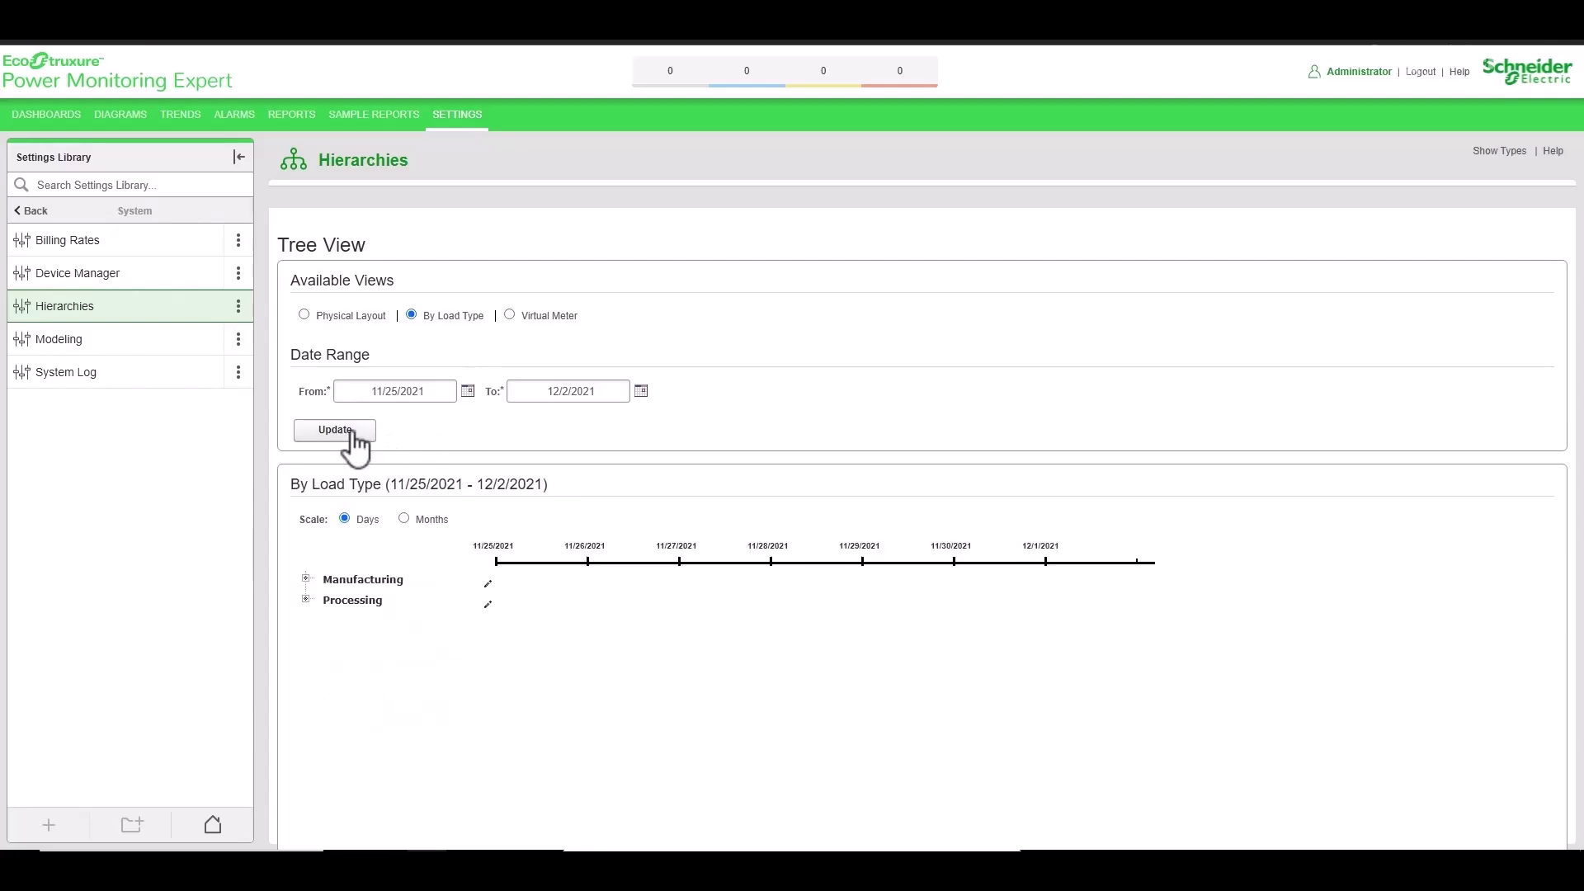
left_click(306, 579)
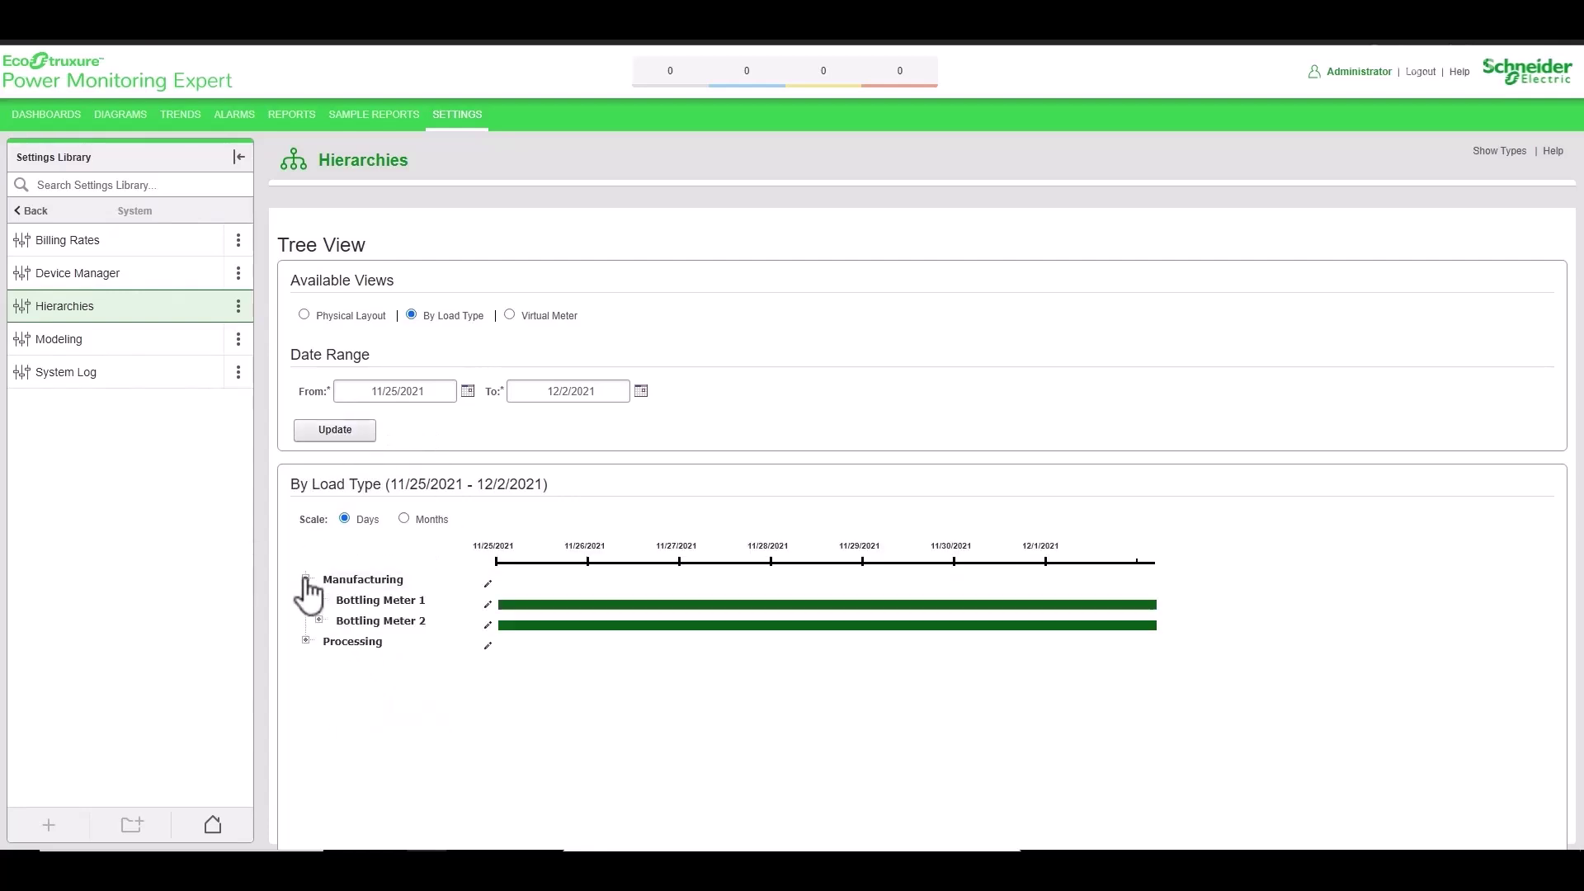
left_click(304, 641)
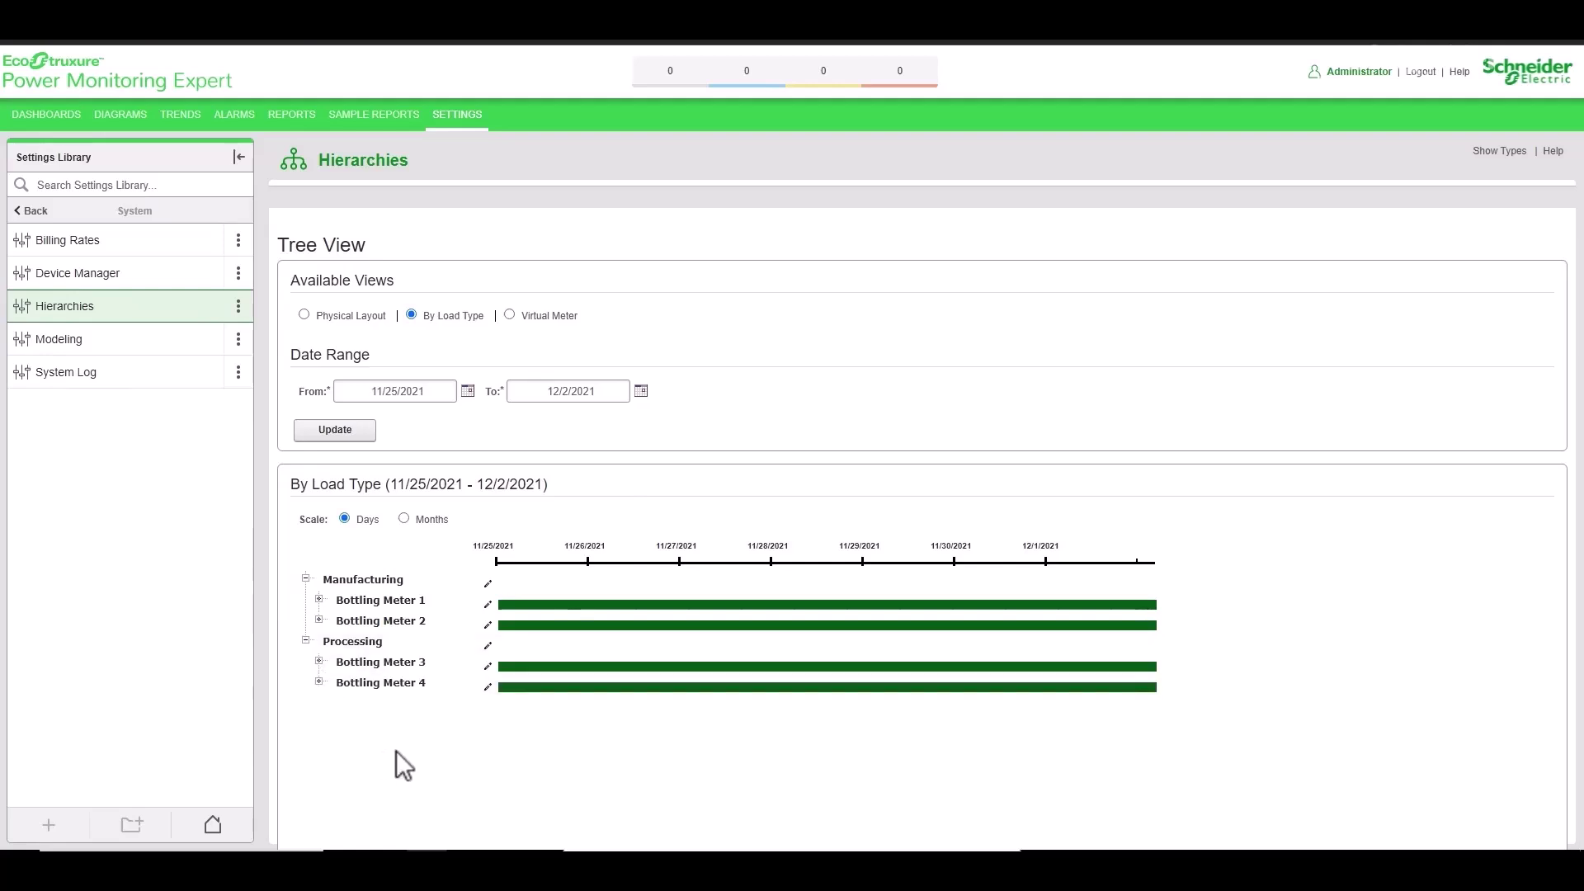
left_click(510, 314)
left_click(338, 432)
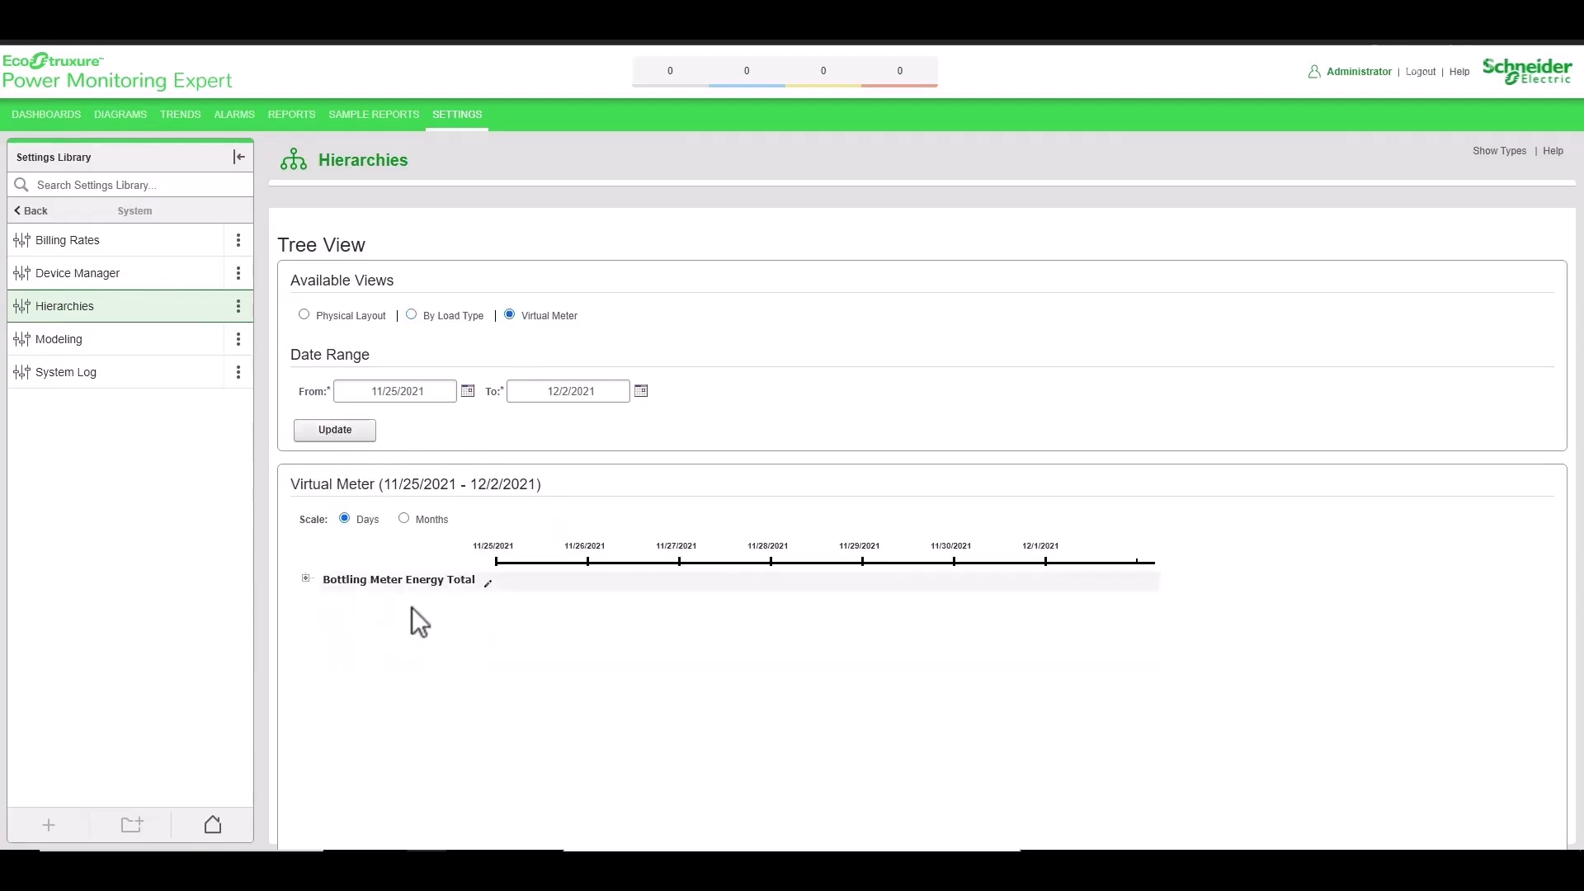